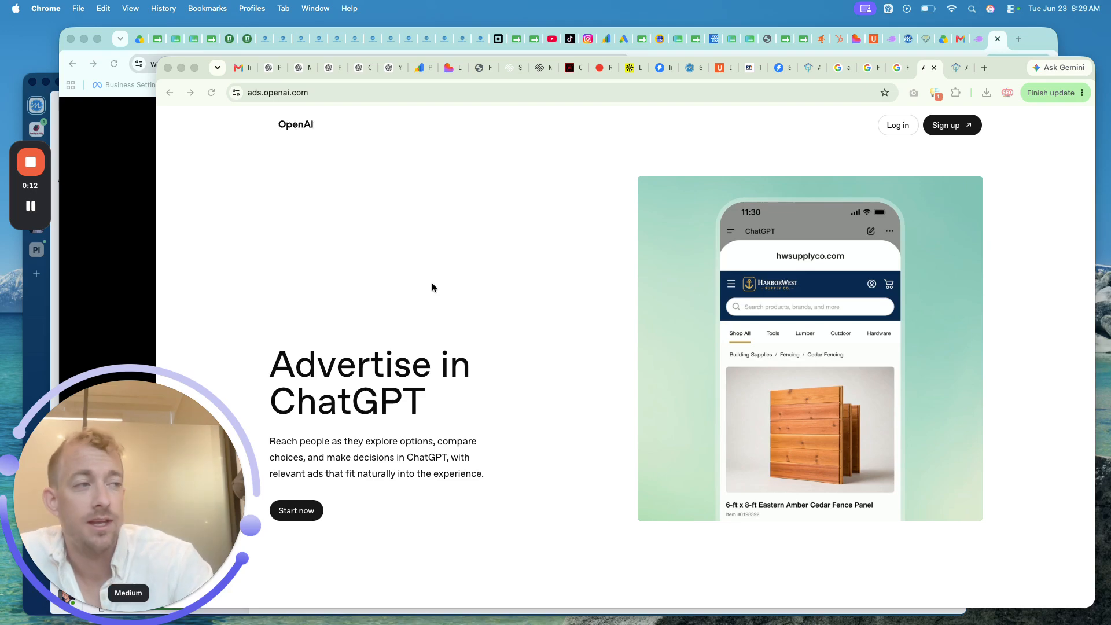
# - Bring the ads website window forward and widen the browser window
pyautogui.click(276, 211)
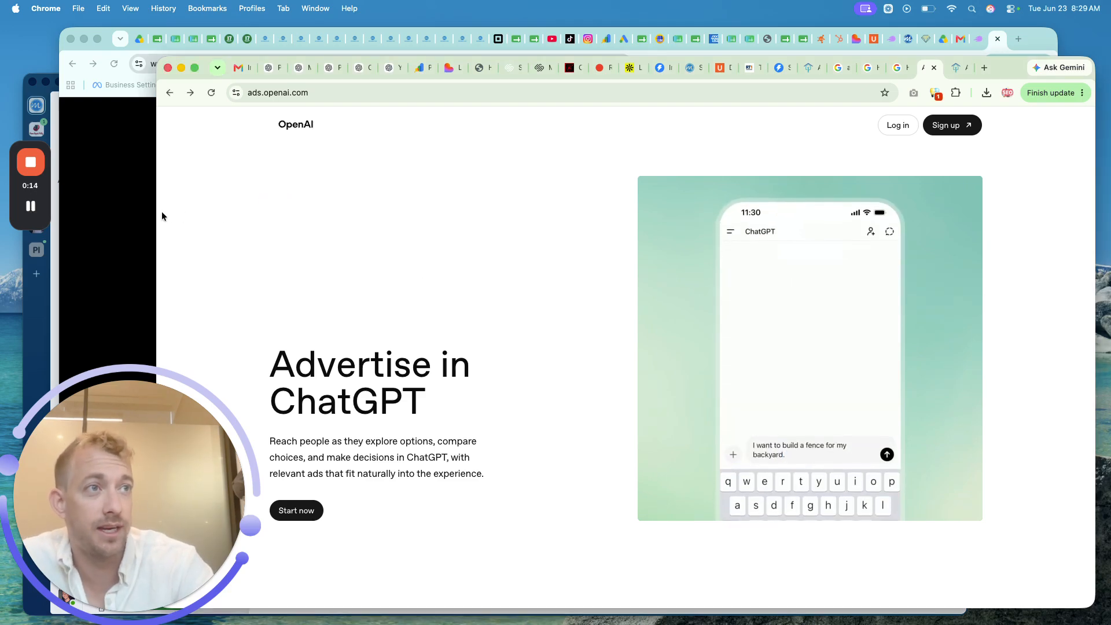
pyautogui.moveTo(158, 211); pyautogui.dragTo(110, 249)
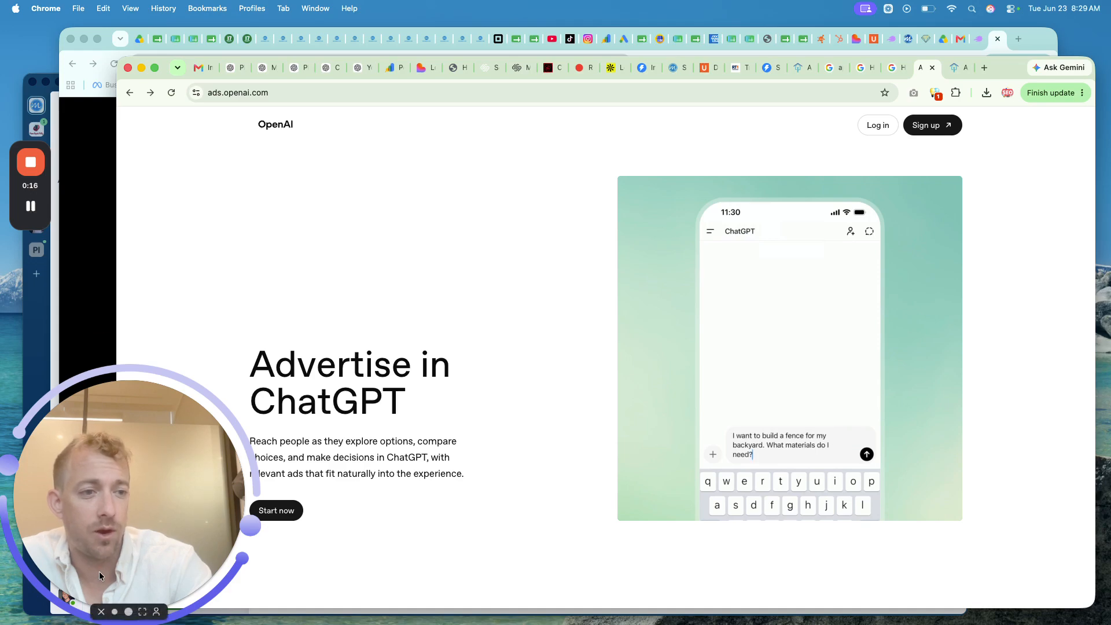
pyautogui.click(105, 611)
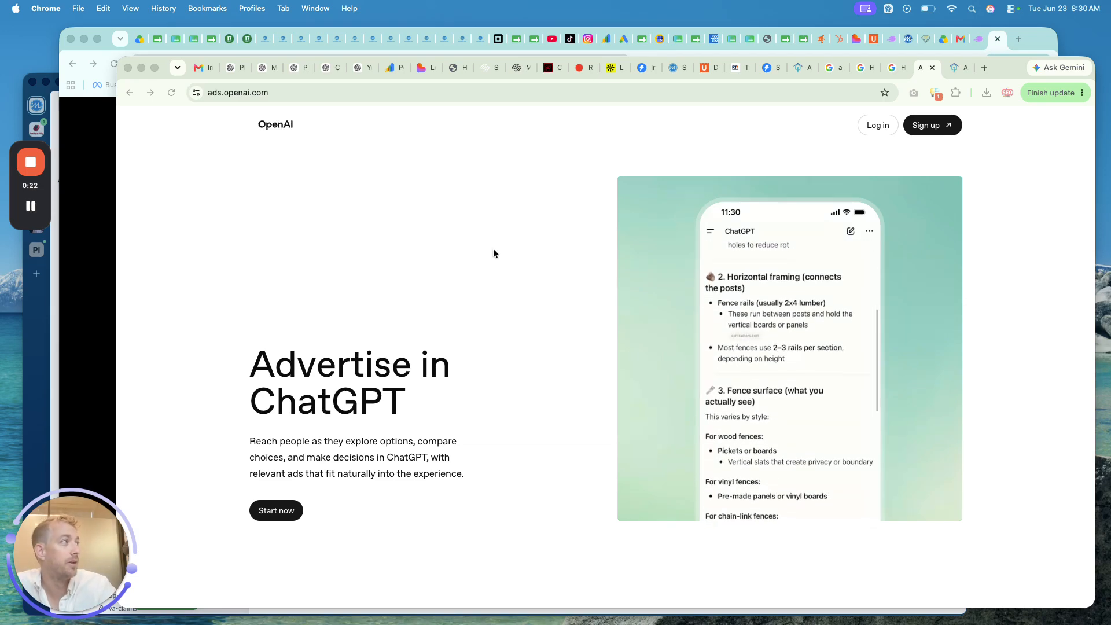
# - Read ChatGPT's reply on running ChatGPT Ads, highlighting 'Manager' and the 'How much does it cost?' heading
pyautogui.click(234, 70)
pyautogui.scroll(15, 460, 321)
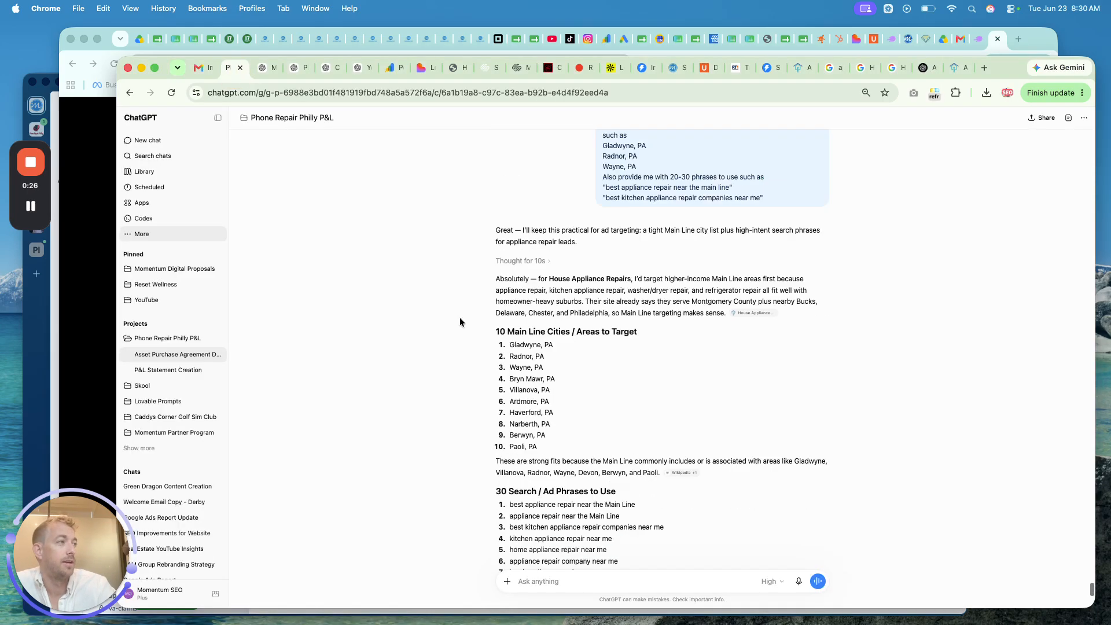
pyautogui.scroll(10, 460, 317)
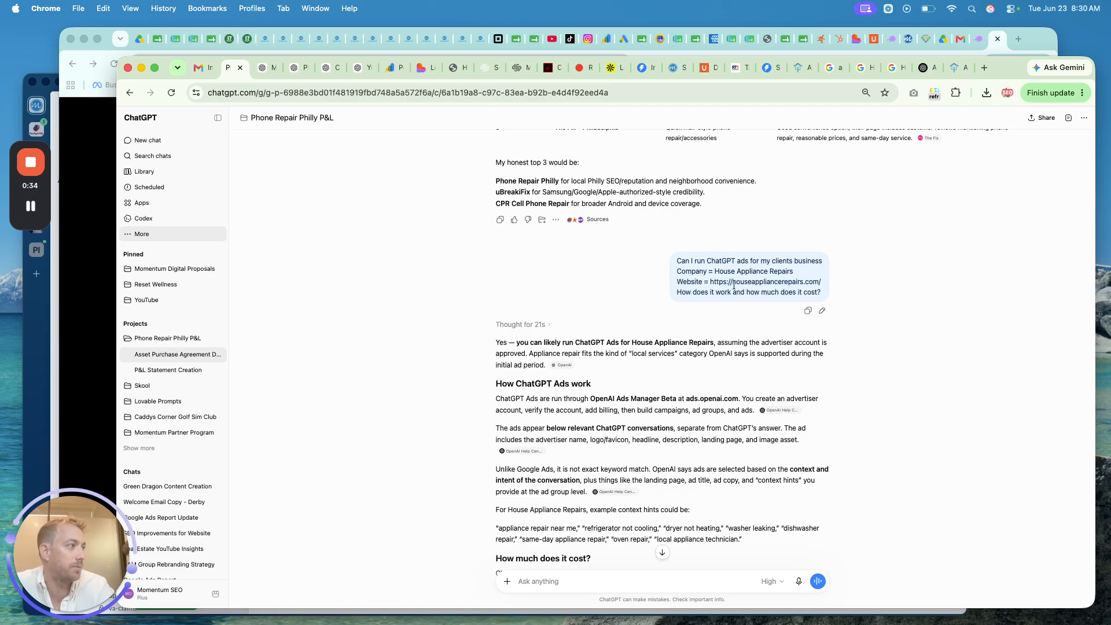
pyautogui.scroll(-1, 635, 335)
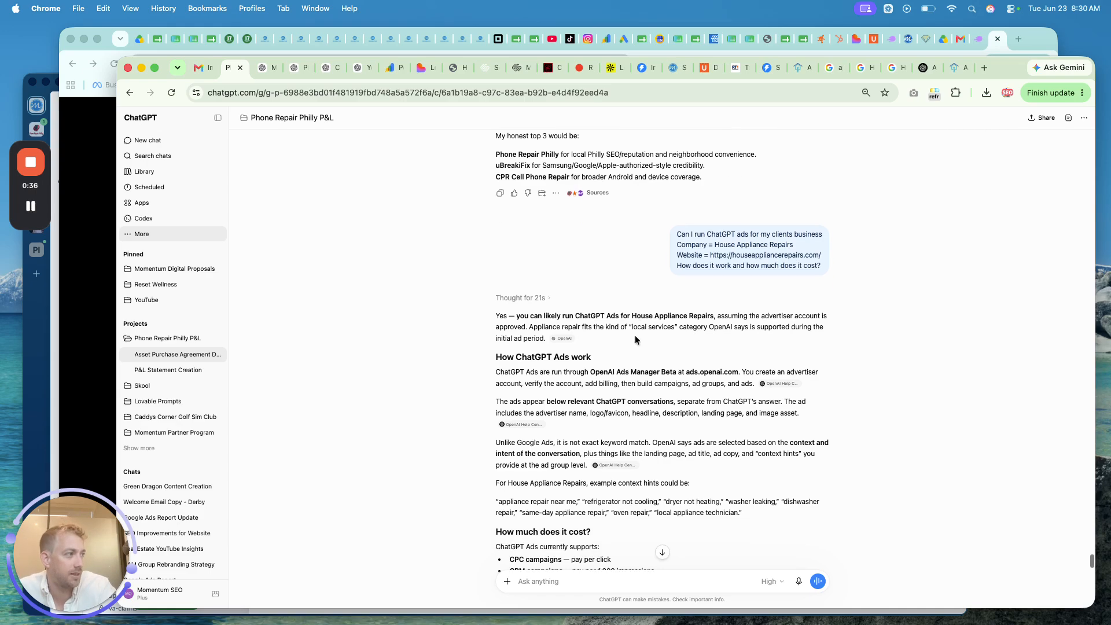
pyautogui.scroll(-1, 634, 330)
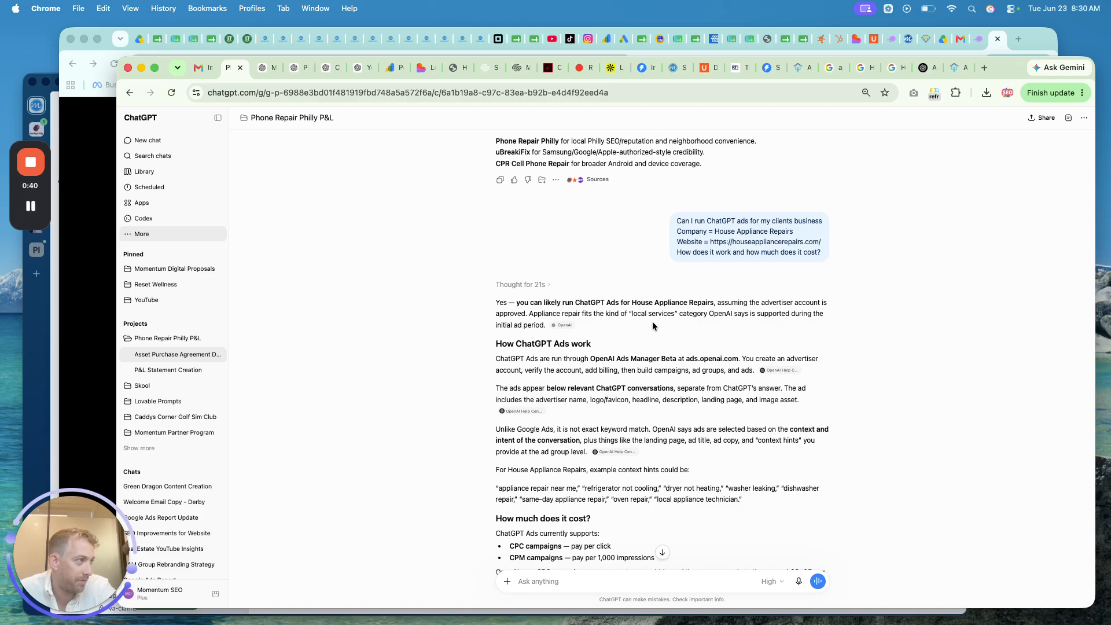
pyautogui.scroll(-1, 667, 324)
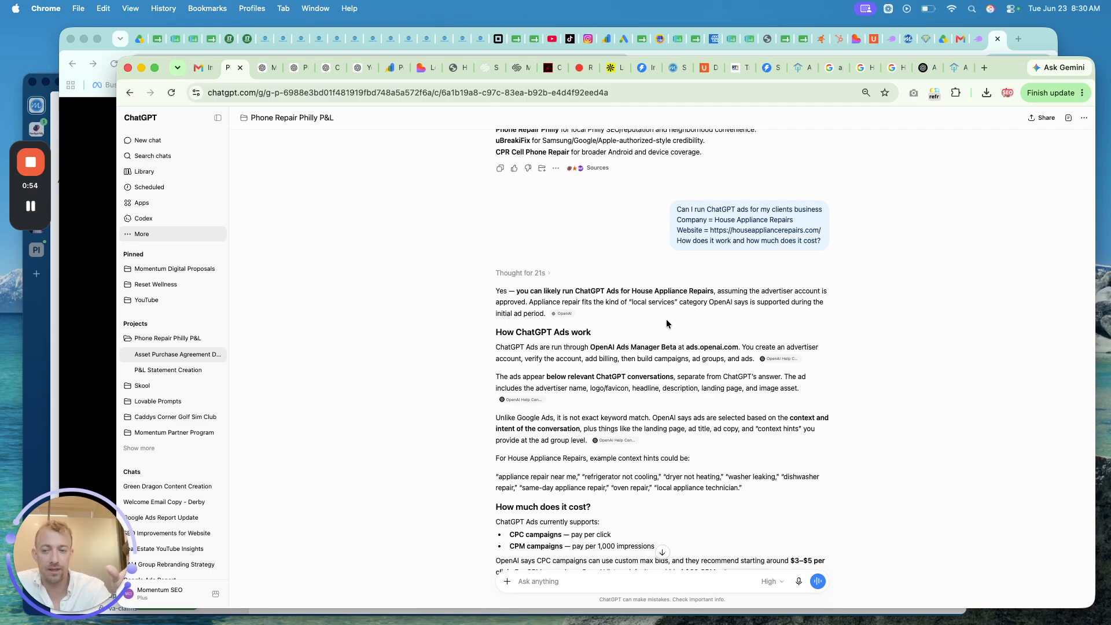
pyautogui.scroll(-1, 666, 322)
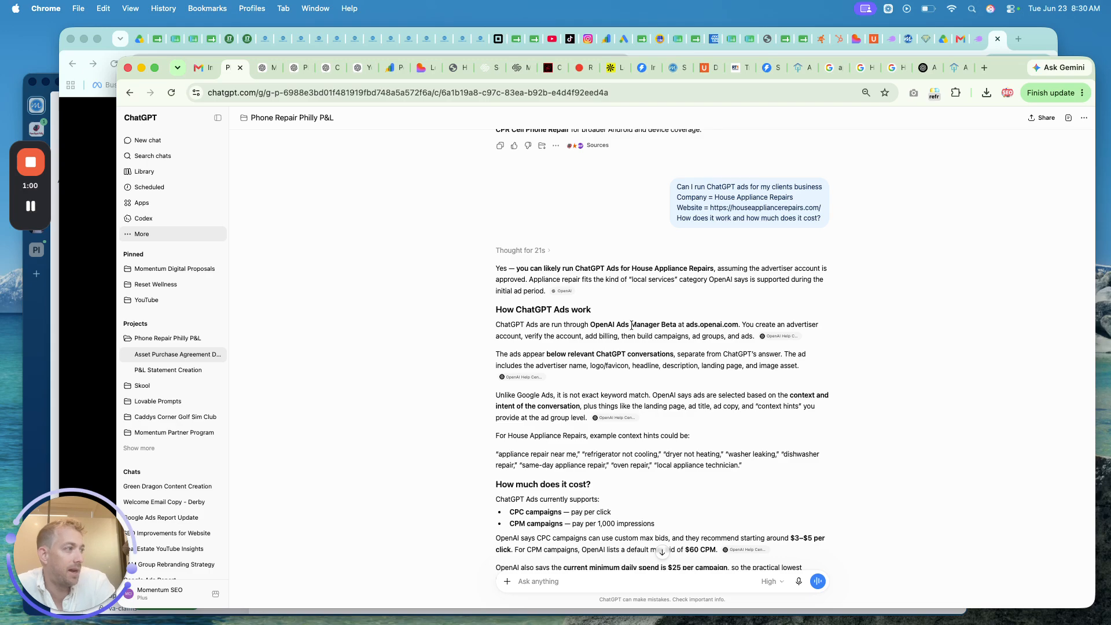
pyautogui.moveTo(632, 325); pyautogui.dragTo(661, 326)
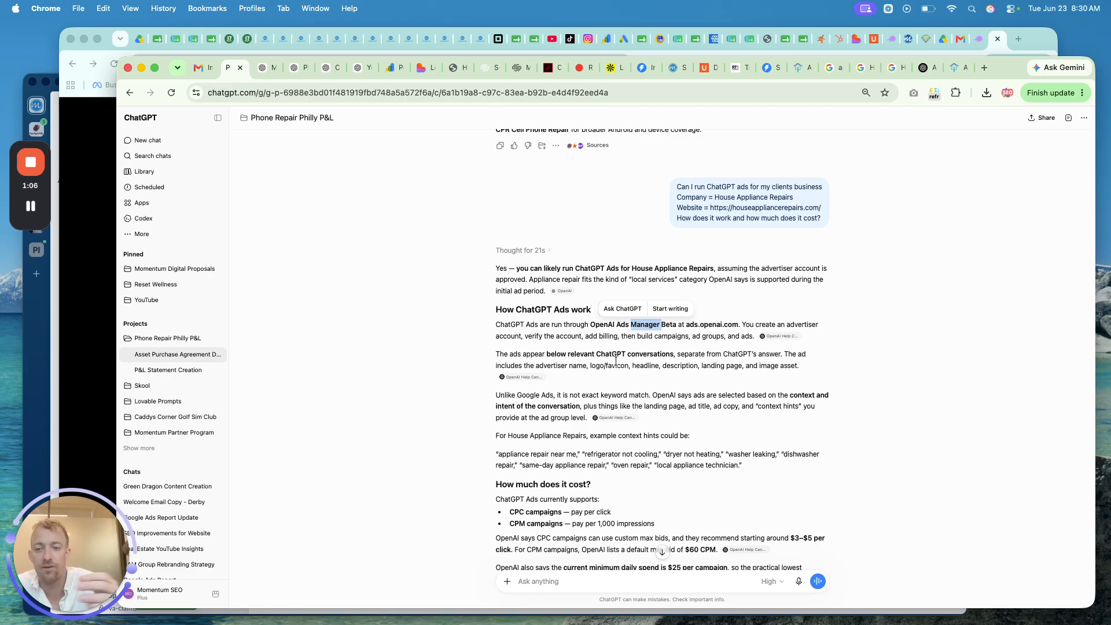
pyautogui.scroll(-1, 615, 361)
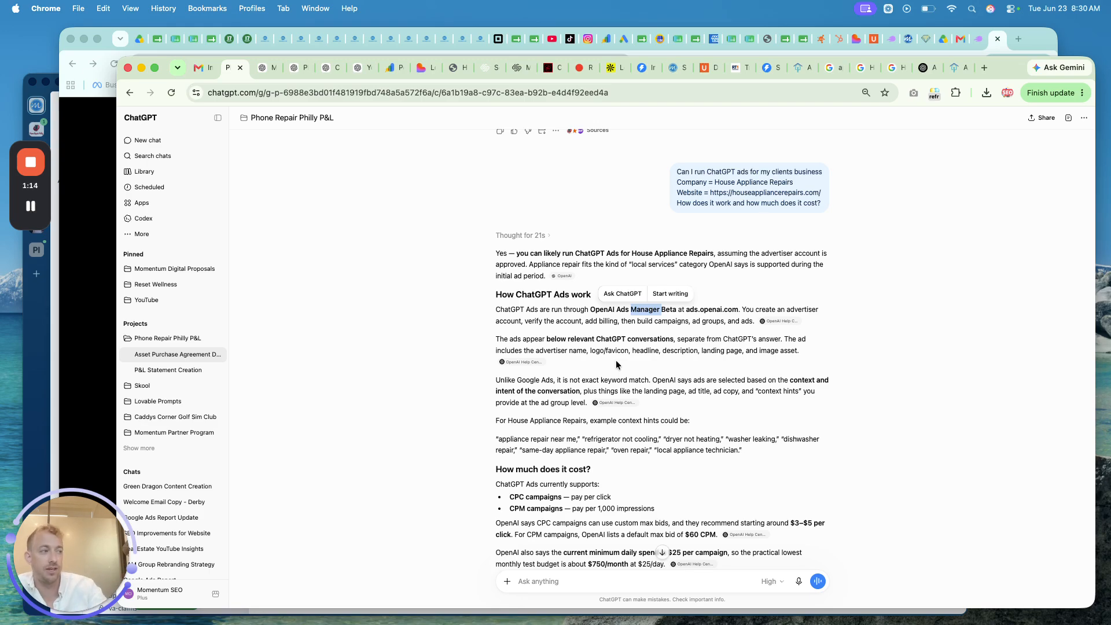
pyautogui.scroll(-3, 617, 365)
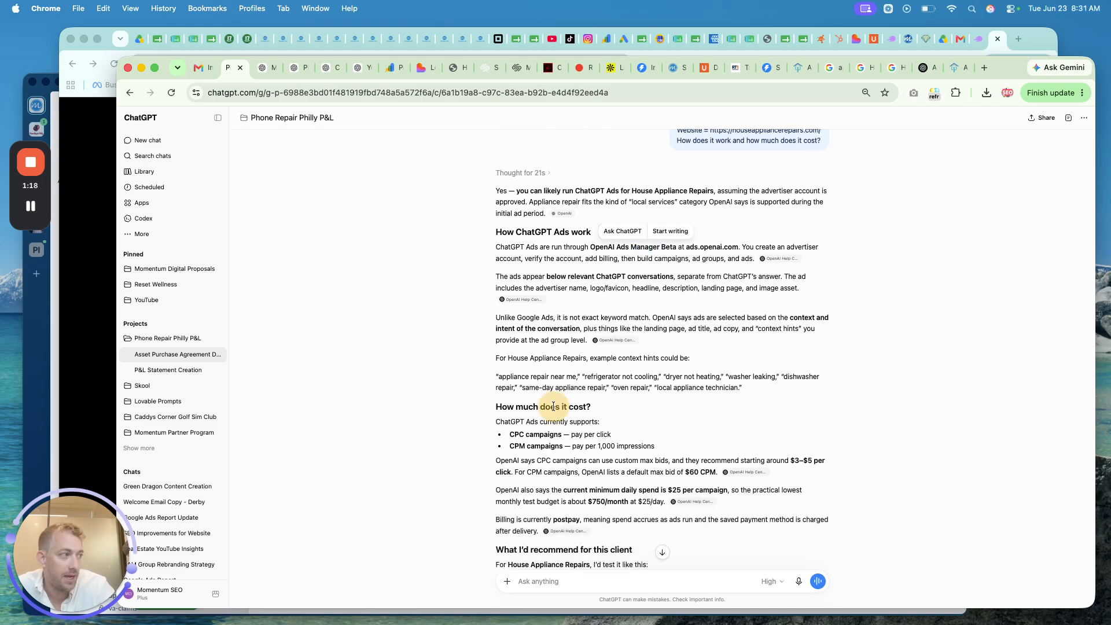
pyautogui.tripleClick(553, 406)
pyautogui.click(542, 439)
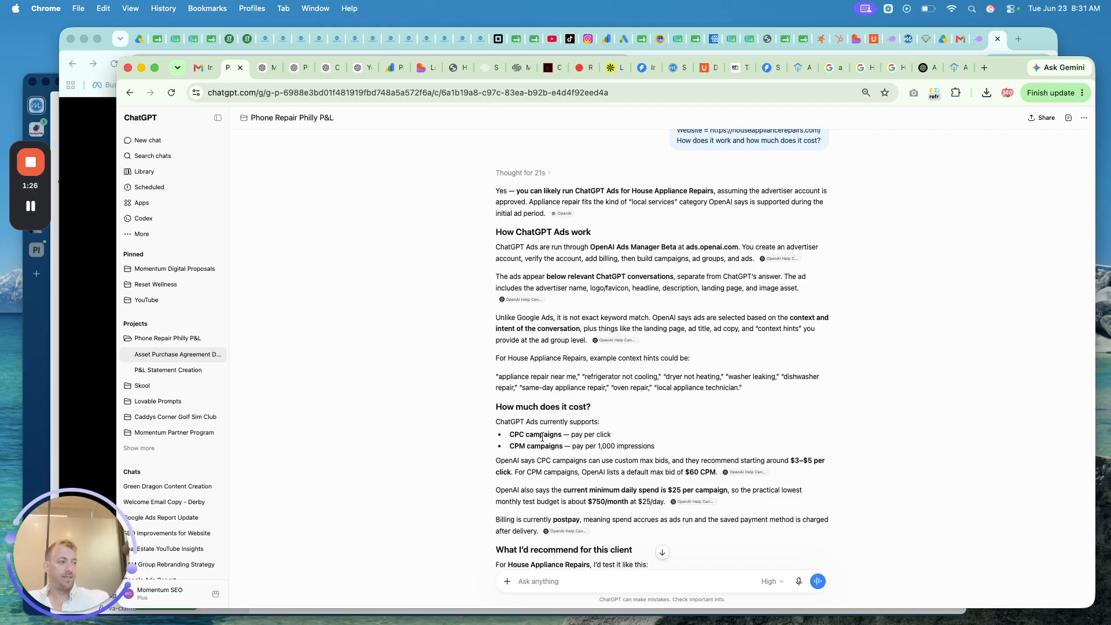
pyautogui.scroll(-1, 542, 438)
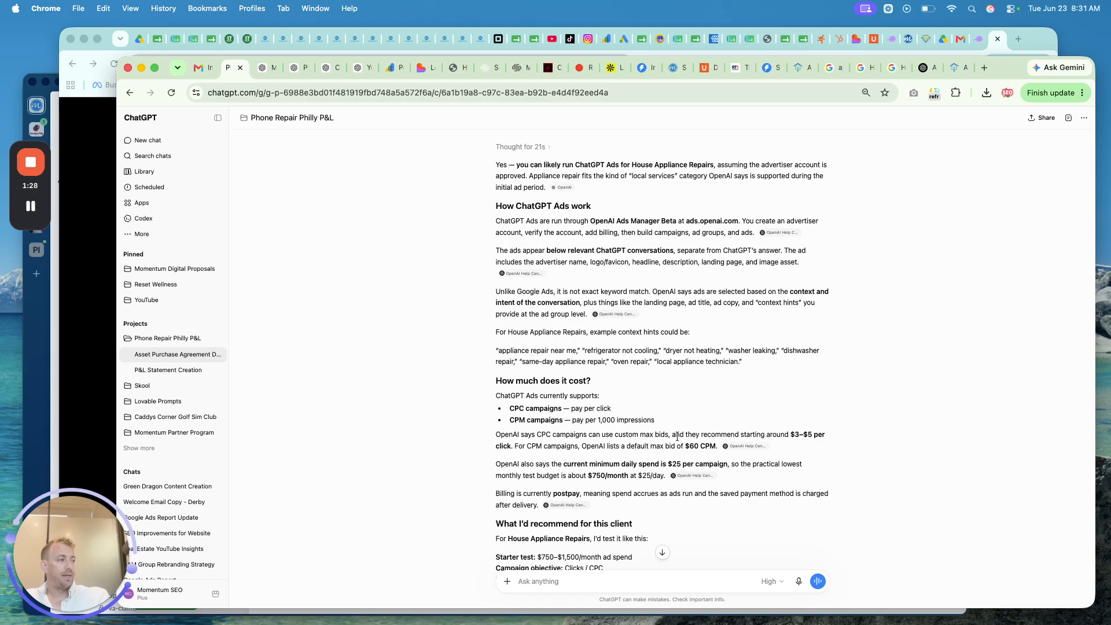
pyautogui.moveTo(673, 436); pyautogui.dragTo(826, 440)
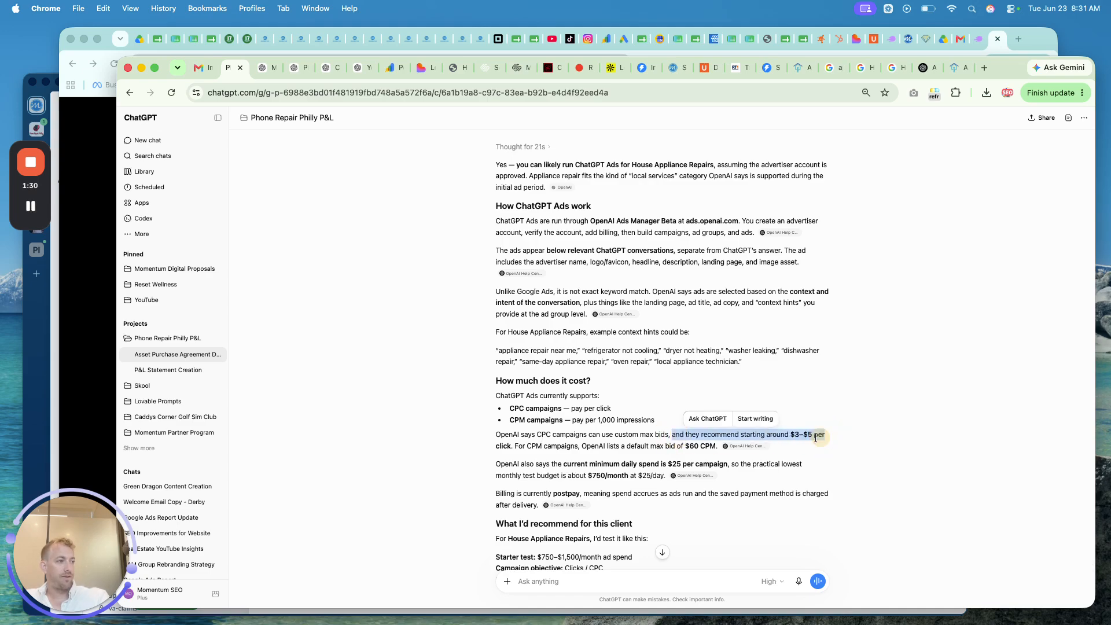
pyautogui.click(521, 444)
pyautogui.tripleClick(544, 418)
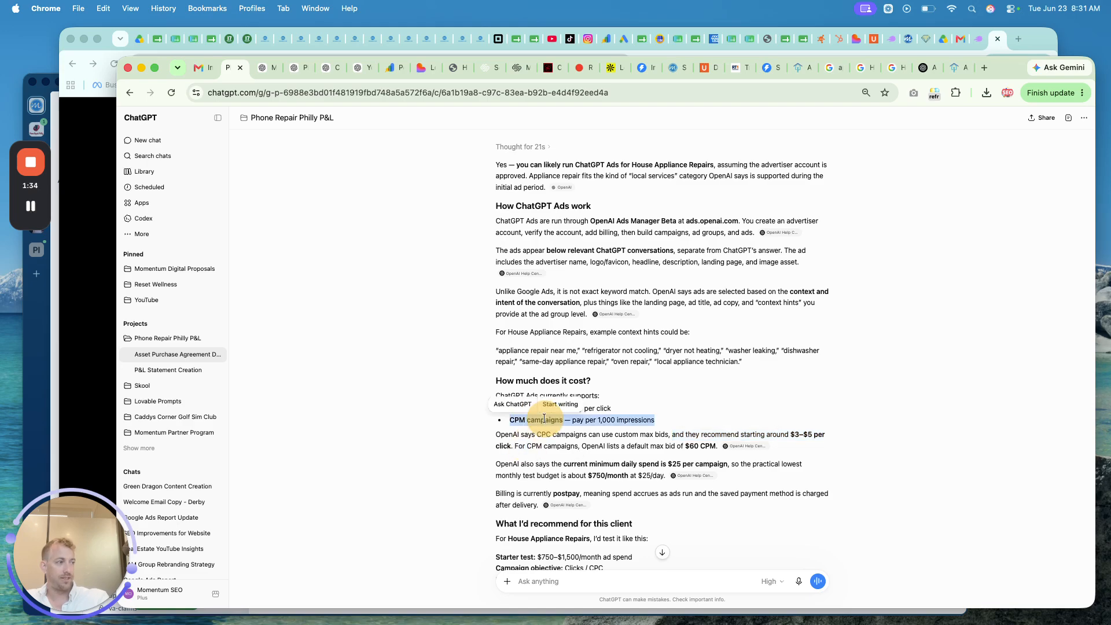
pyautogui.click(653, 445)
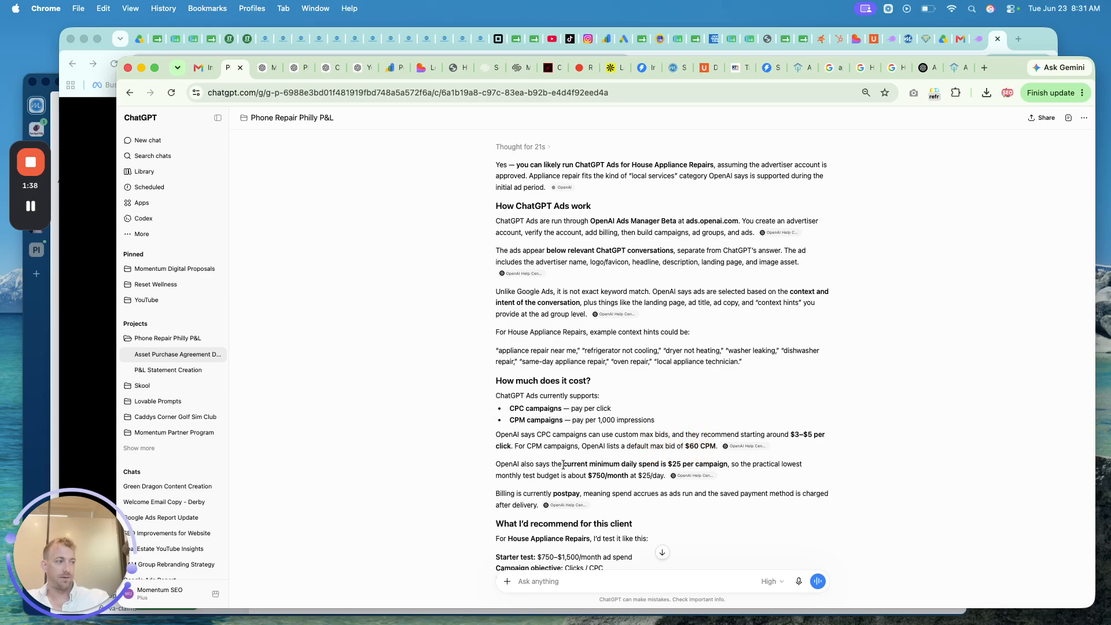
pyautogui.scroll(-1, 563, 465)
pyautogui.moveTo(564, 452); pyautogui.dragTo(728, 451)
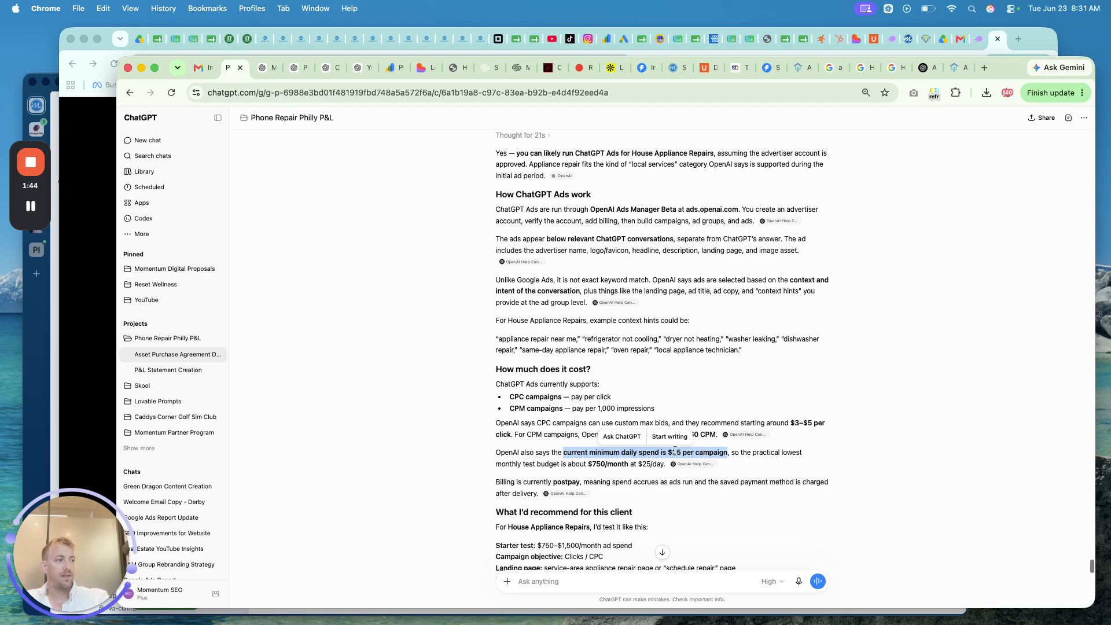
pyautogui.scroll(-1, 613, 453)
pyautogui.moveTo(613, 454); pyautogui.dragTo(588, 456)
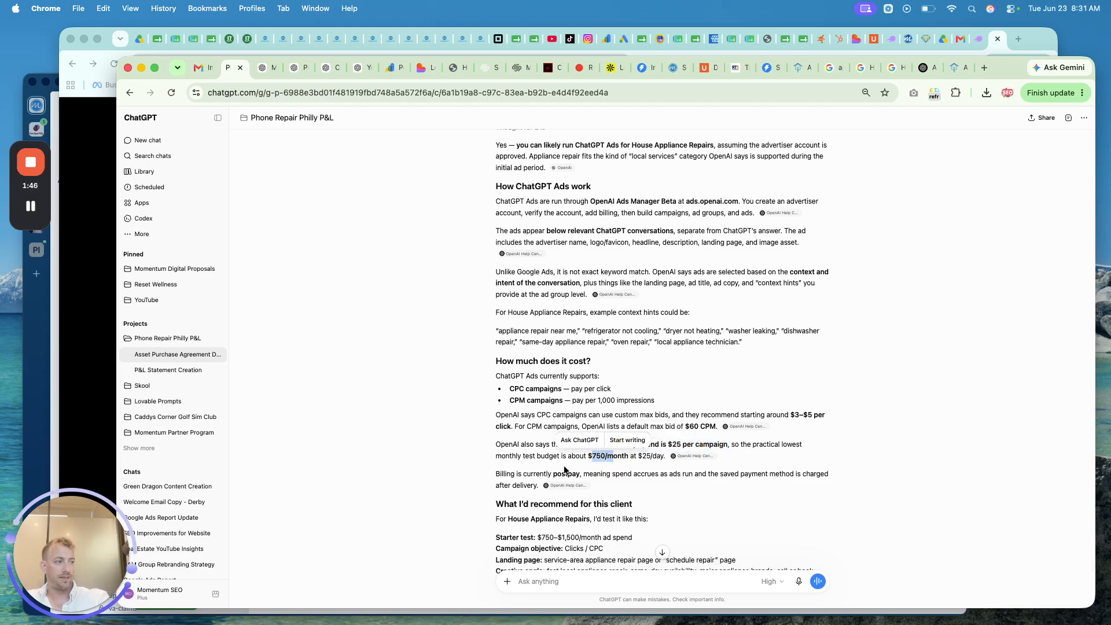
pyautogui.scroll(-1, 567, 470)
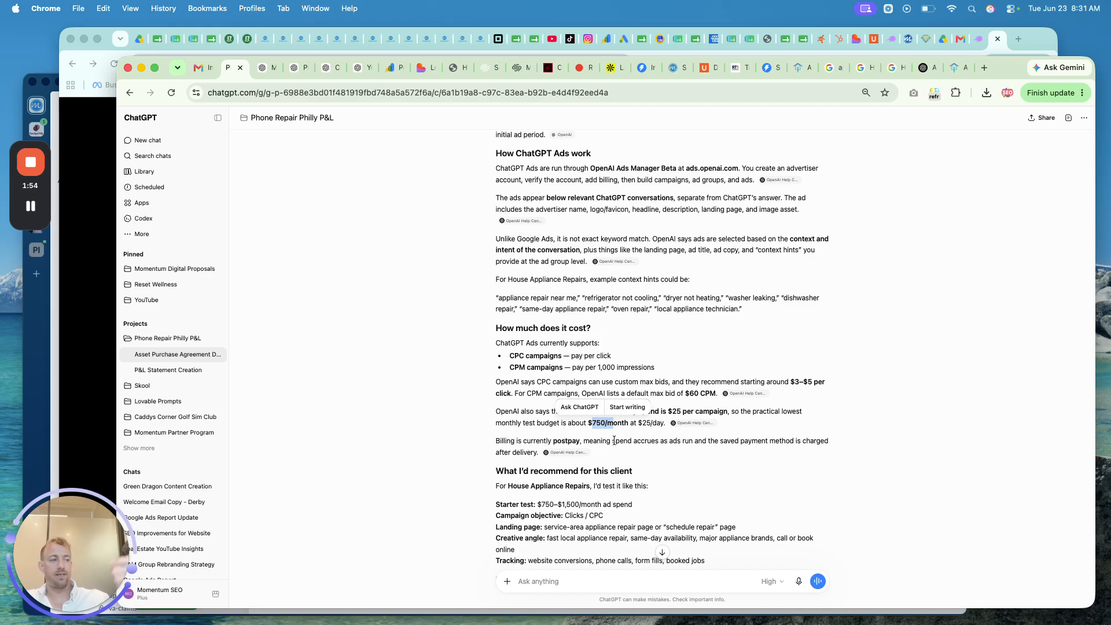
pyautogui.scroll(-1, 614, 440)
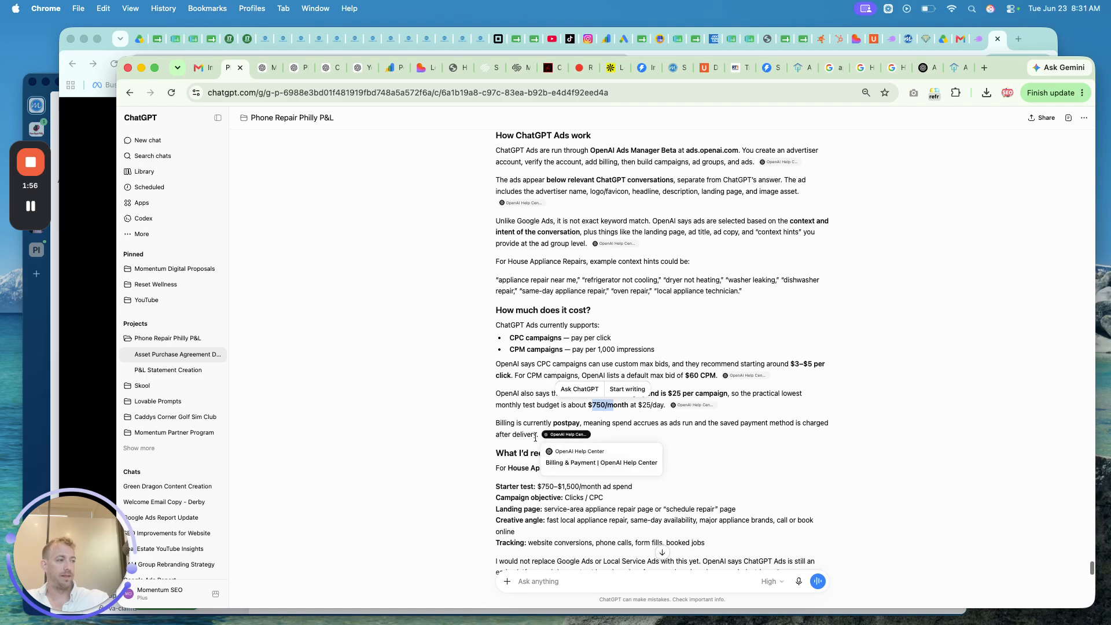
pyautogui.scroll(-1, 527, 437)
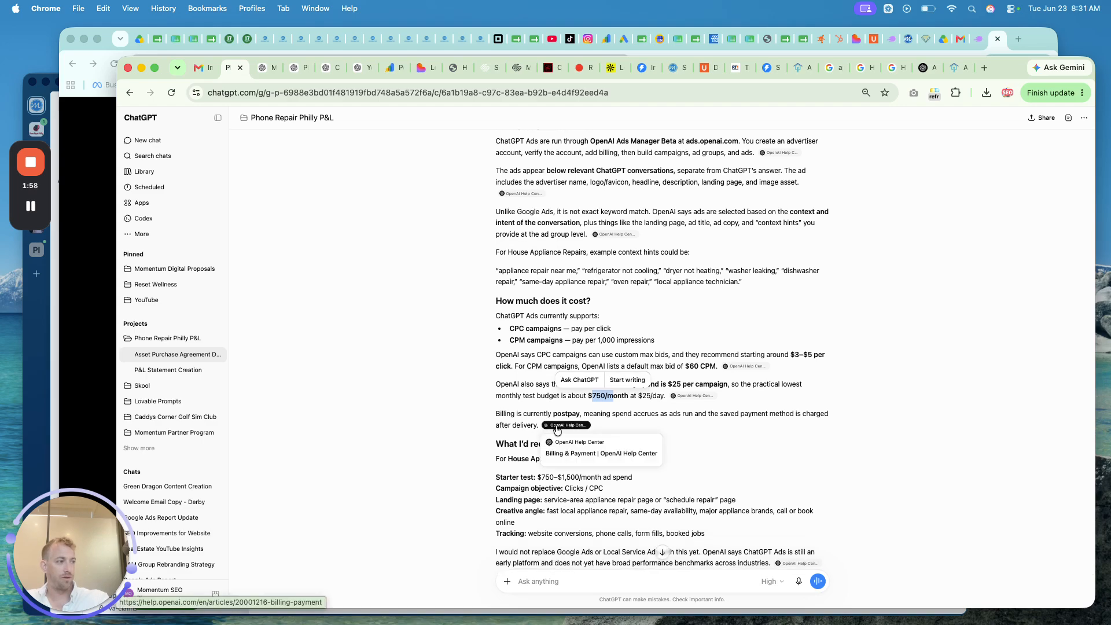
pyautogui.scroll(-3, 508, 429)
pyautogui.scroll(-2, 508, 432)
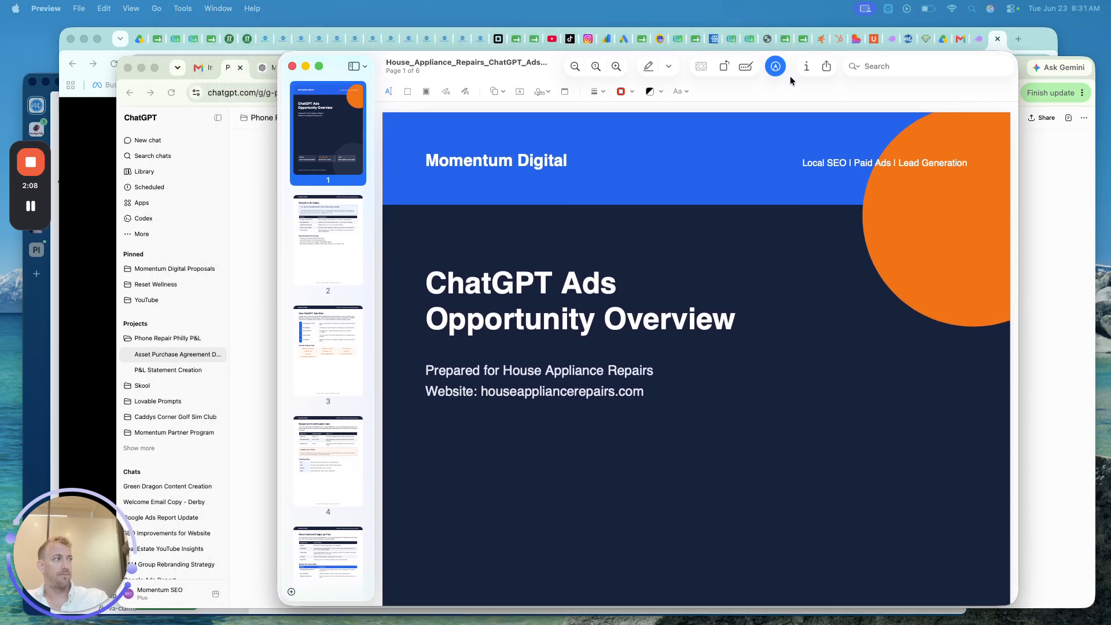
# - Review page 2's summary table, selecting the Likely yes, starting budget and conversion goals cells
pyautogui.scroll(-5, 762, 215)
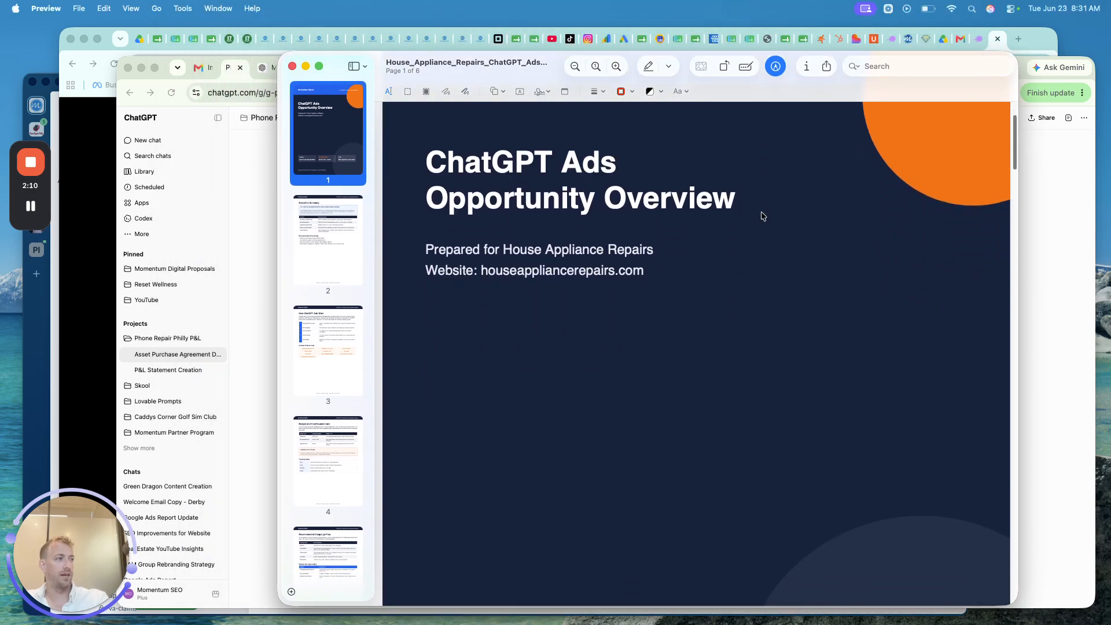
pyautogui.scroll(-8, 762, 215)
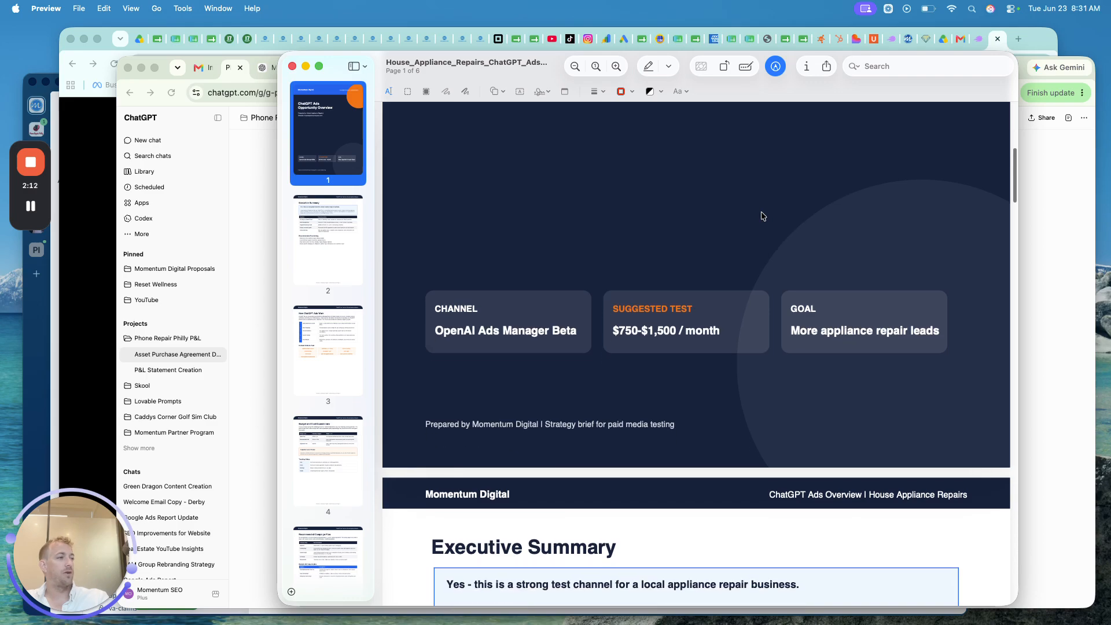
pyautogui.scroll(-8, 762, 216)
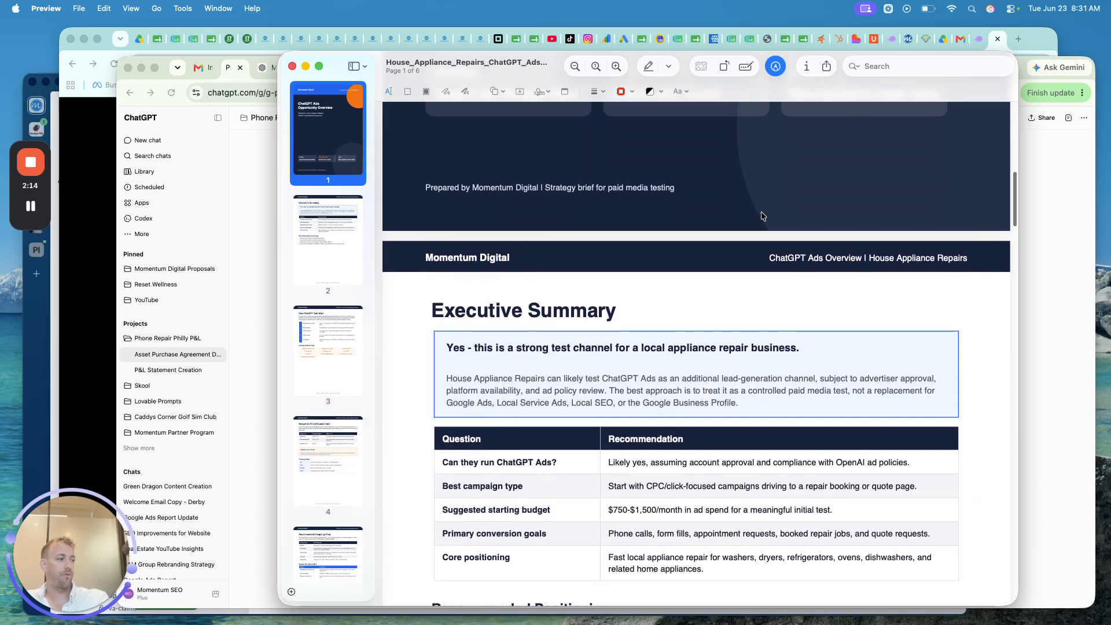
pyautogui.scroll(-4, 762, 216)
pyautogui.click(656, 363)
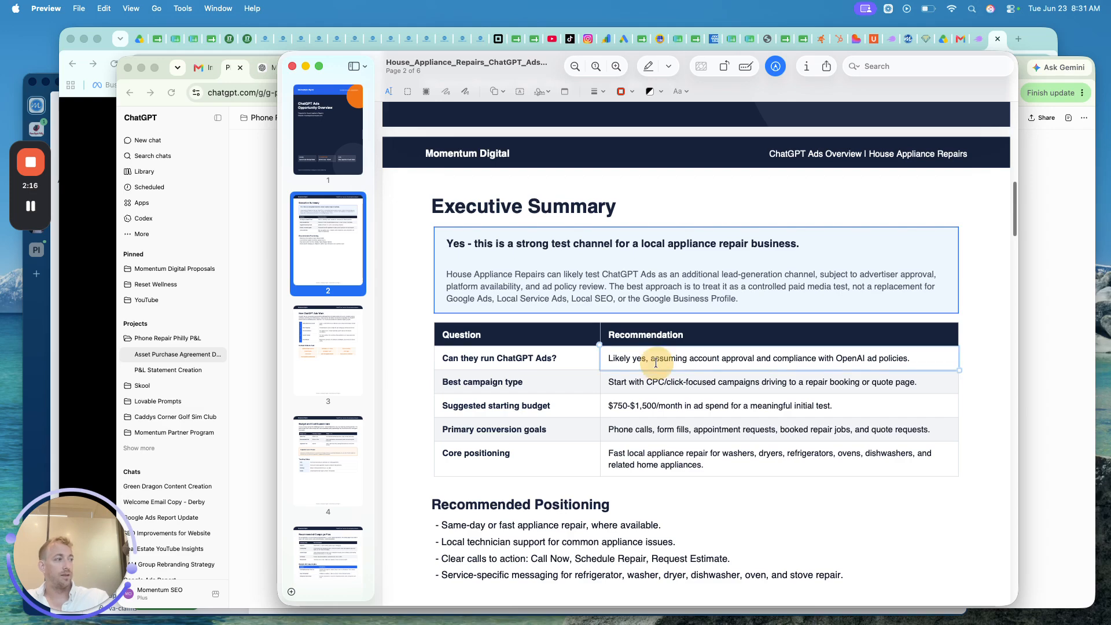
pyautogui.doubleClick(655, 363)
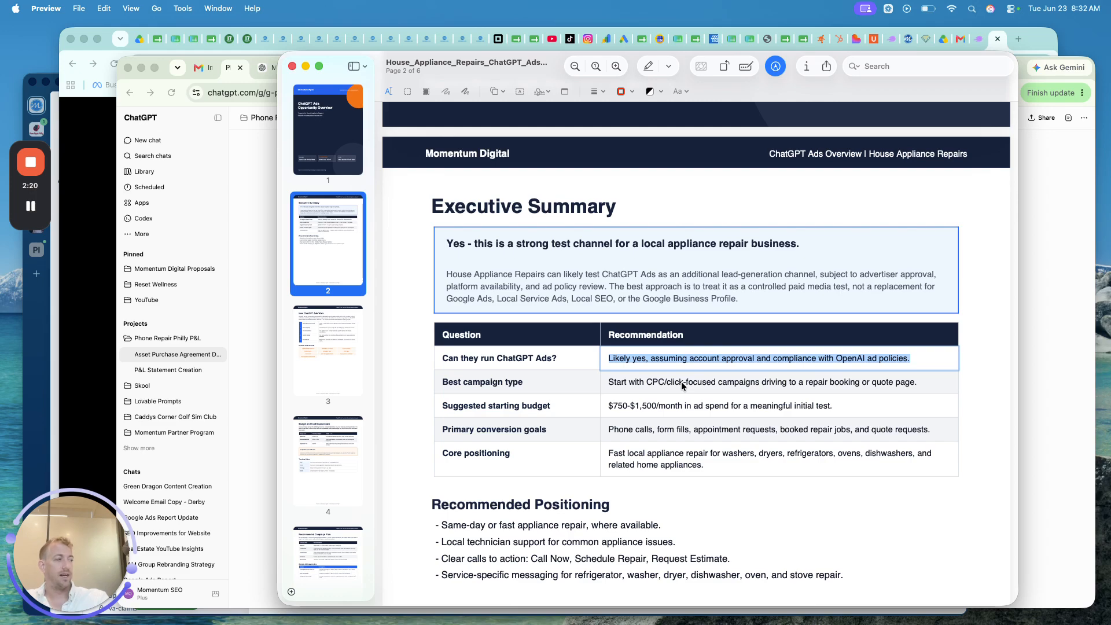
pyautogui.scroll(-1, 682, 381)
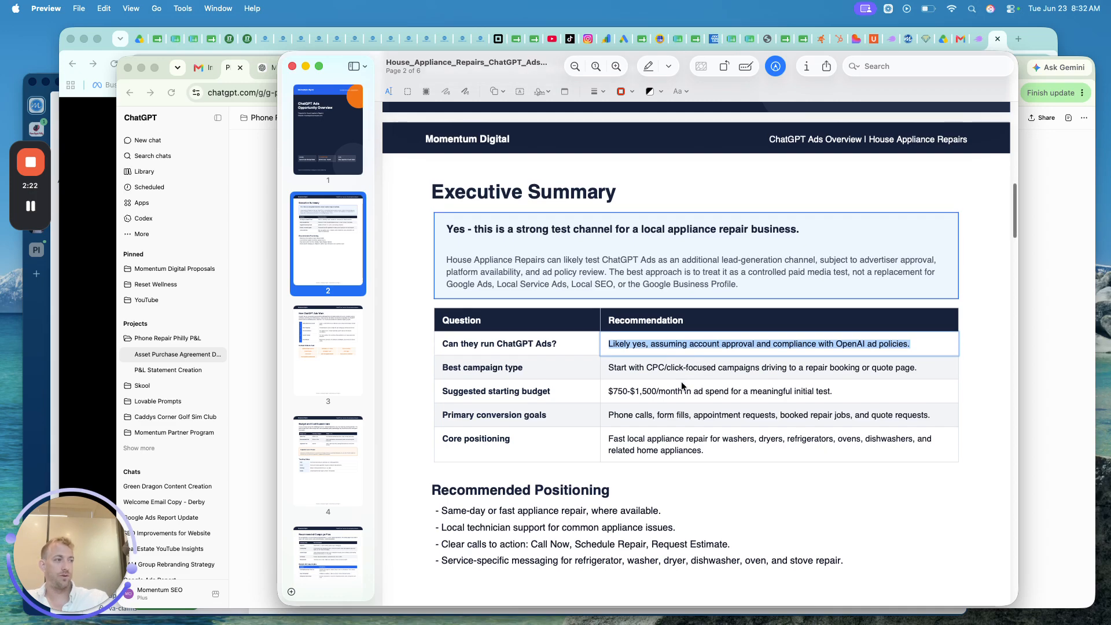
pyautogui.scroll(-3, 682, 381)
pyautogui.click(658, 355)
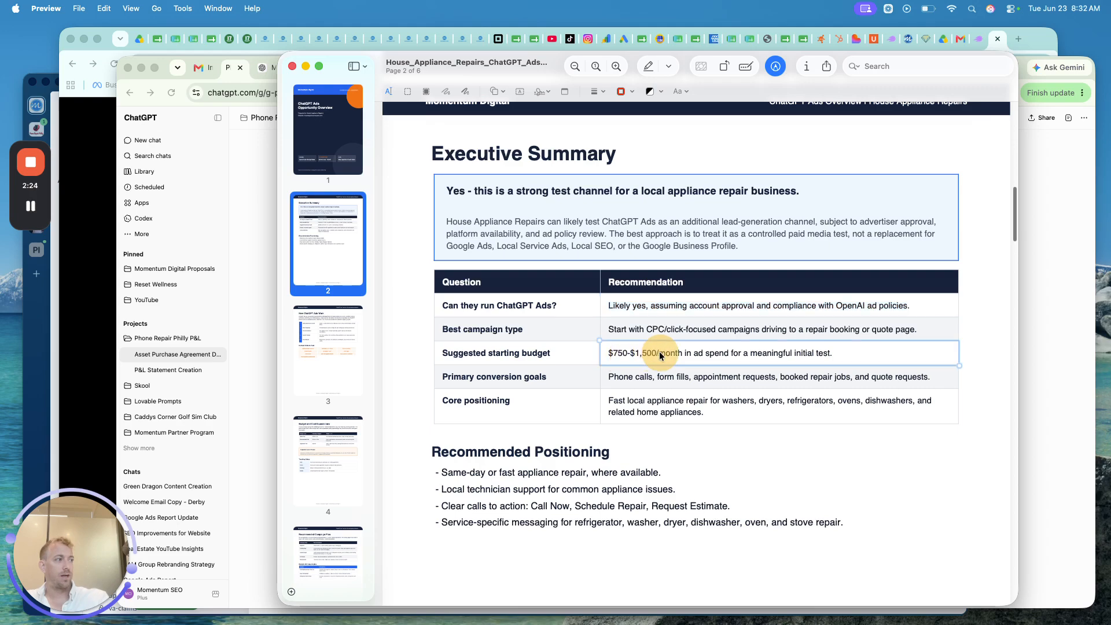
pyautogui.scroll(-2, 637, 353)
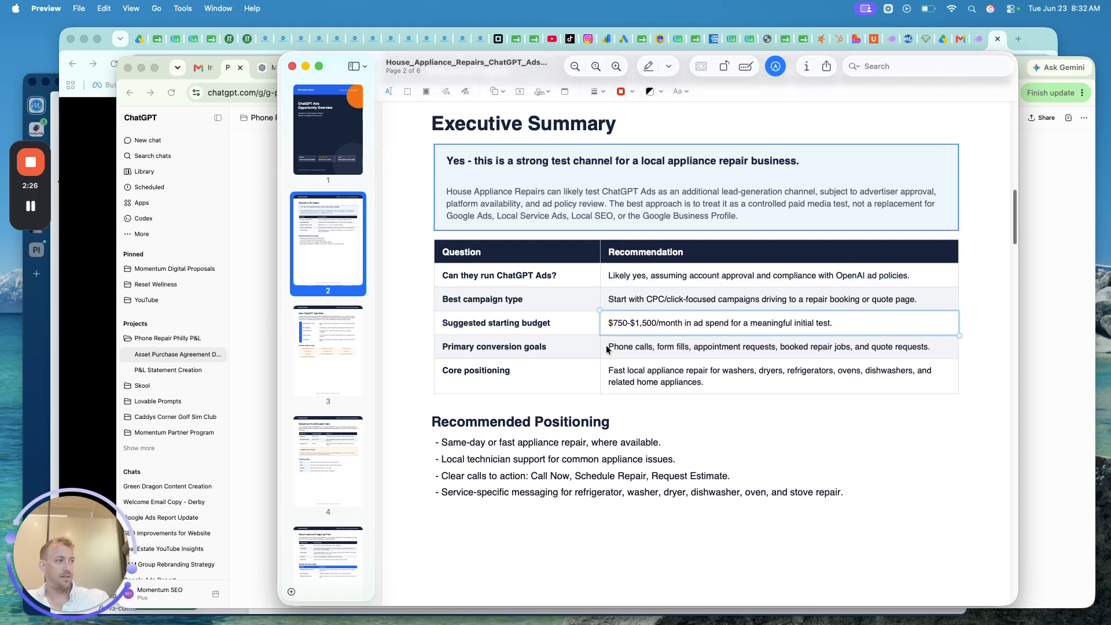
pyautogui.click(686, 347)
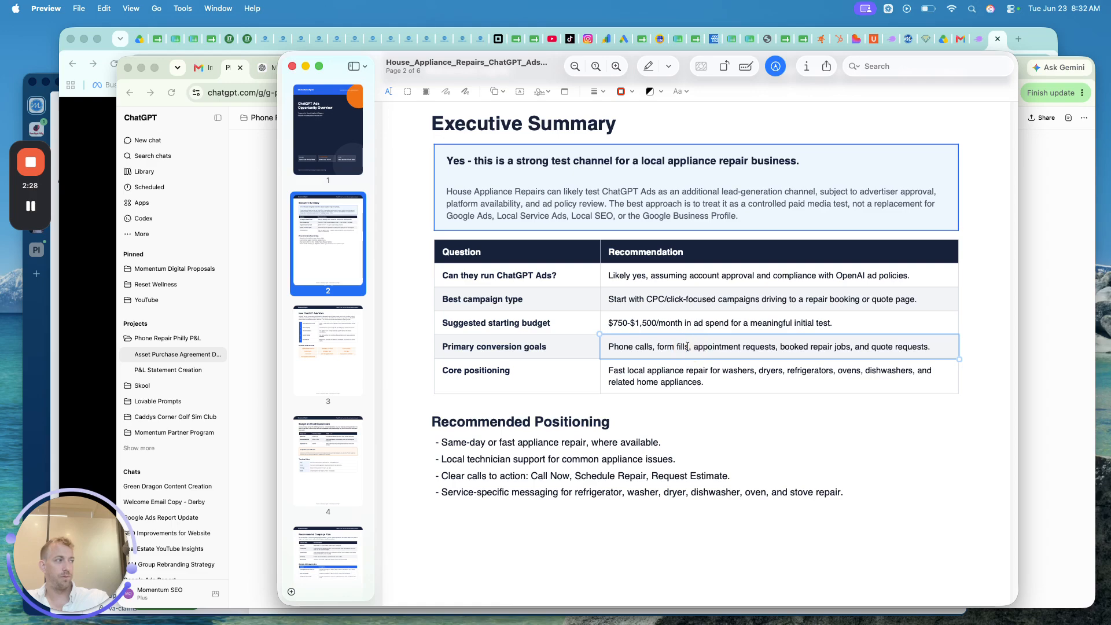
# - Select and clear the positioning bullets, then continue down to page 3, How ChatGPT Ads Work
pyautogui.scroll(-4, 688, 347)
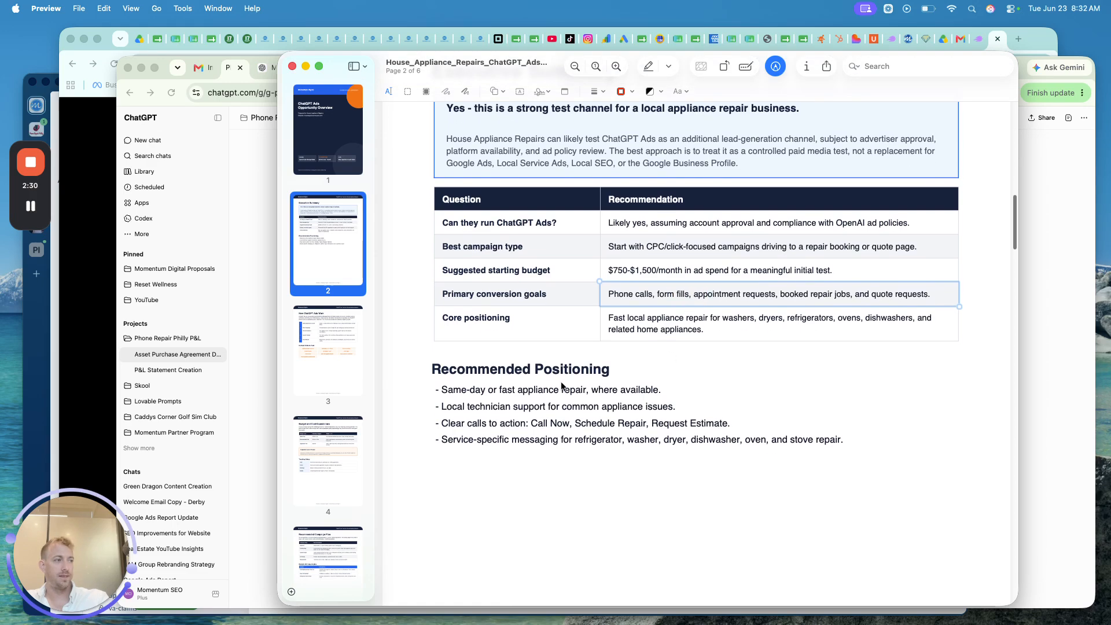
pyautogui.scroll(-2, 517, 381)
pyautogui.scroll(-2, 517, 380)
pyautogui.moveTo(518, 378); pyautogui.dragTo(451, 332)
pyautogui.click(491, 404)
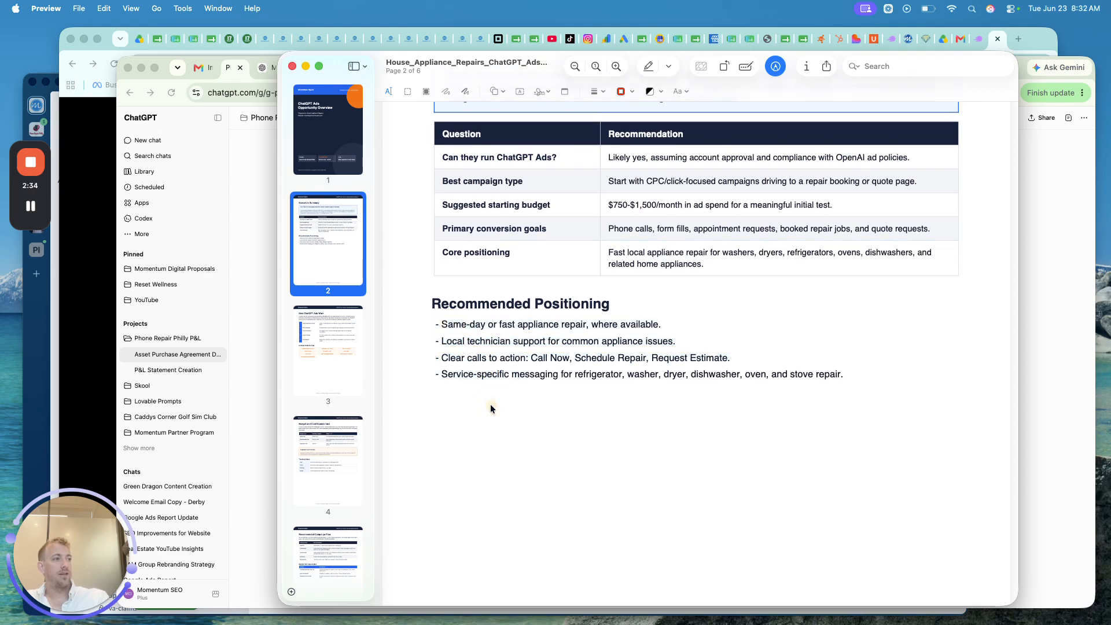
pyautogui.scroll(-2, 491, 404)
pyautogui.scroll(-15, 491, 404)
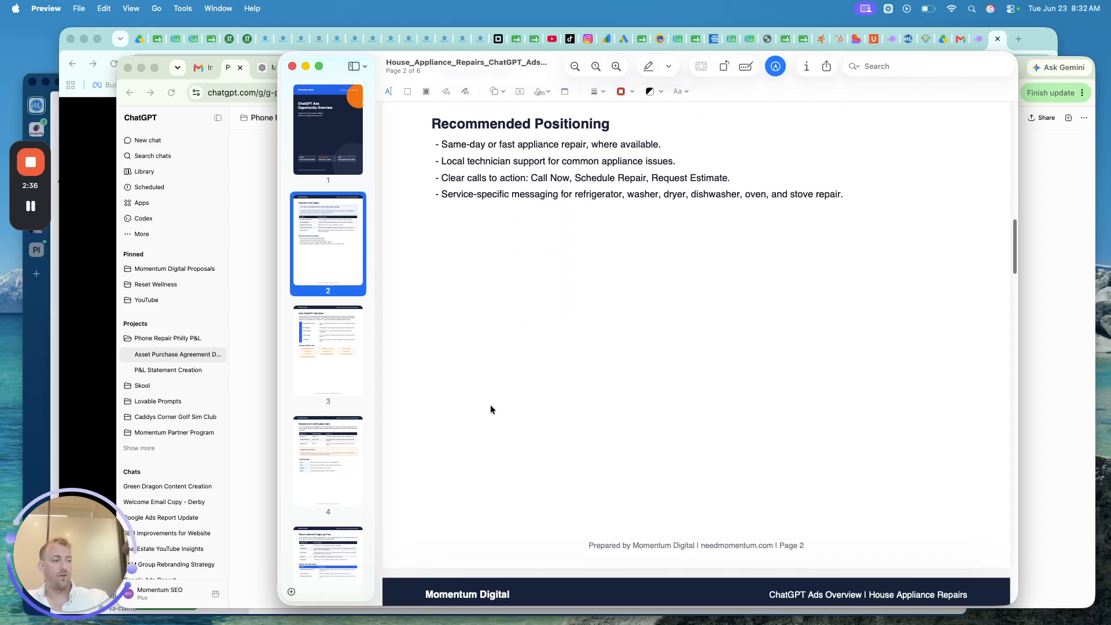
pyautogui.scroll(-2, 490, 409)
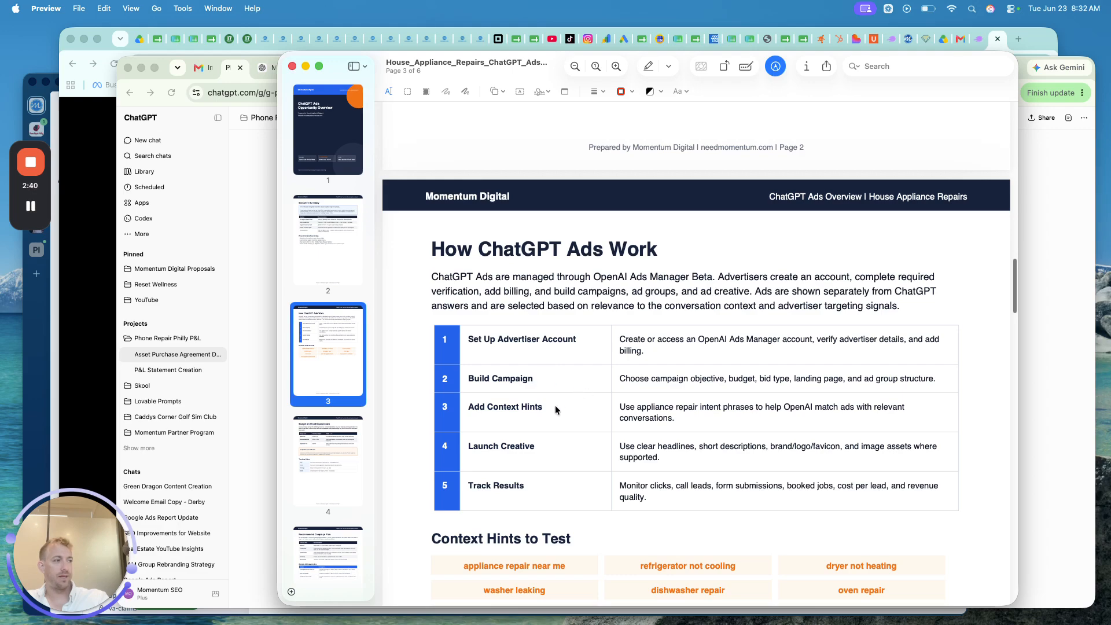
# - Read page 3 and highlight the Context Hints to Test heading
pyautogui.scroll(-3, 556, 410)
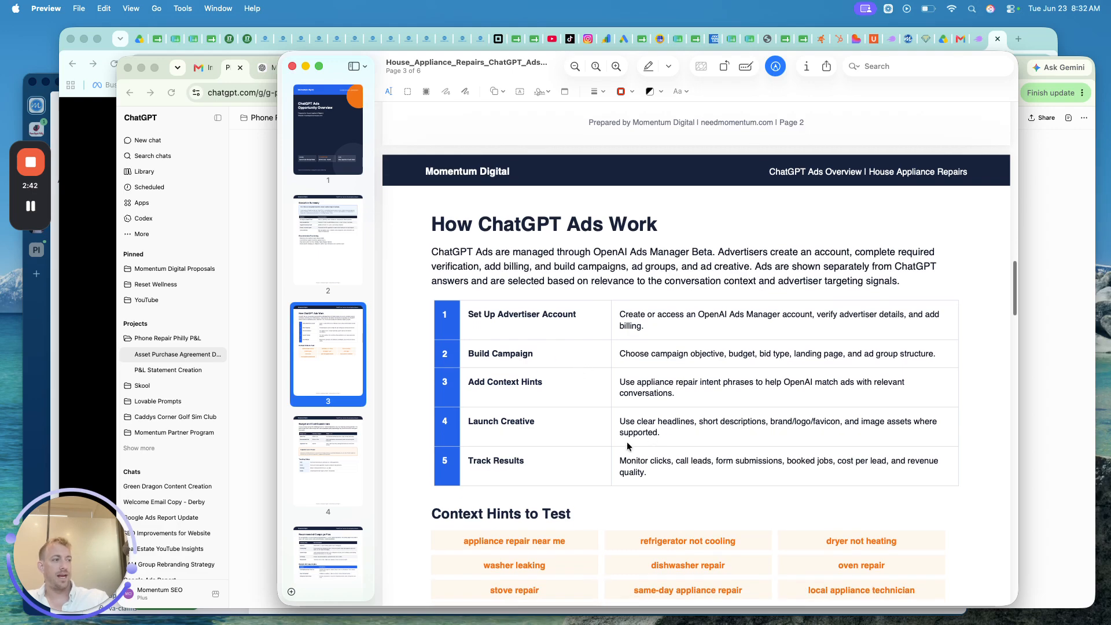
pyautogui.scroll(-5, 627, 445)
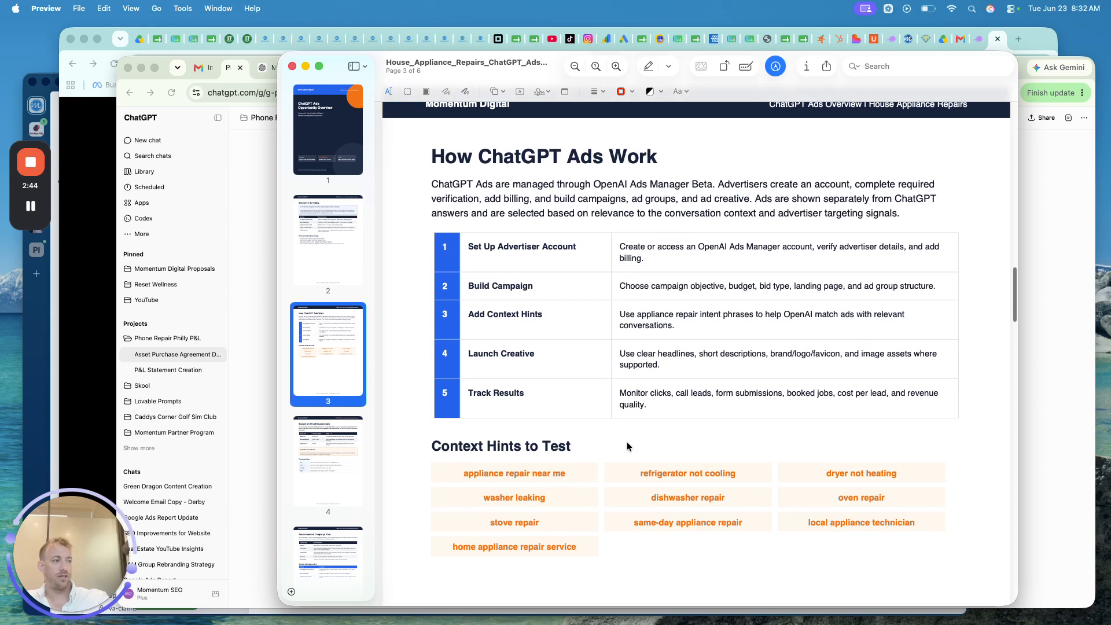
pyautogui.scroll(-2, 627, 442)
pyautogui.tripleClick(491, 303)
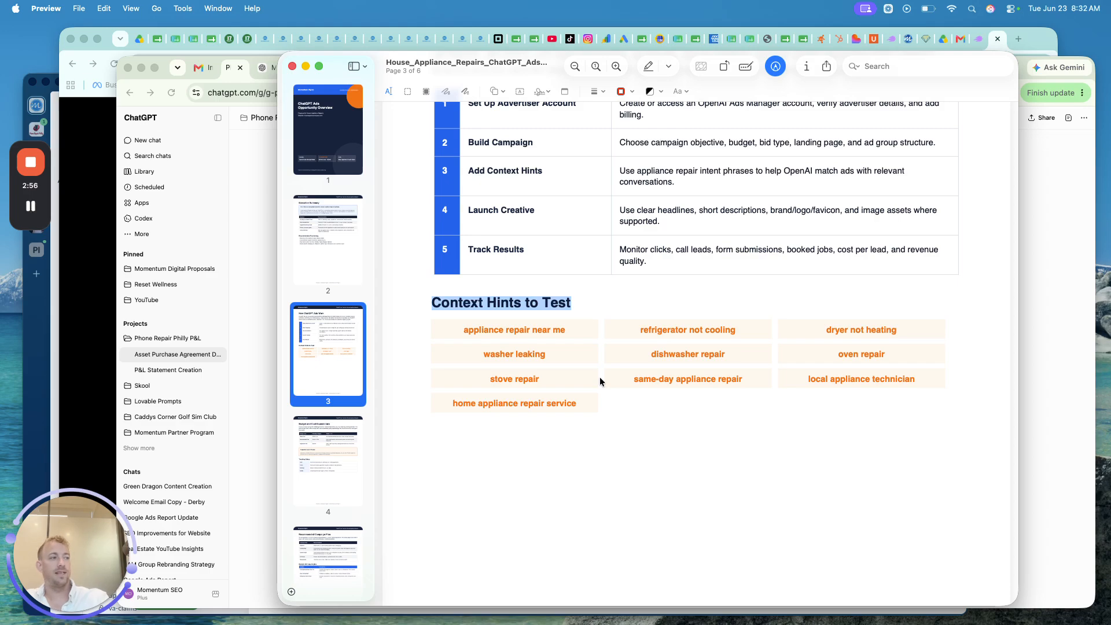
# - Read the budget and campaign plan pages and highlight the Sample Ad Copy Angles heading
pyautogui.scroll(-10, 600, 380)
pyautogui.scroll(-2, 600, 380)
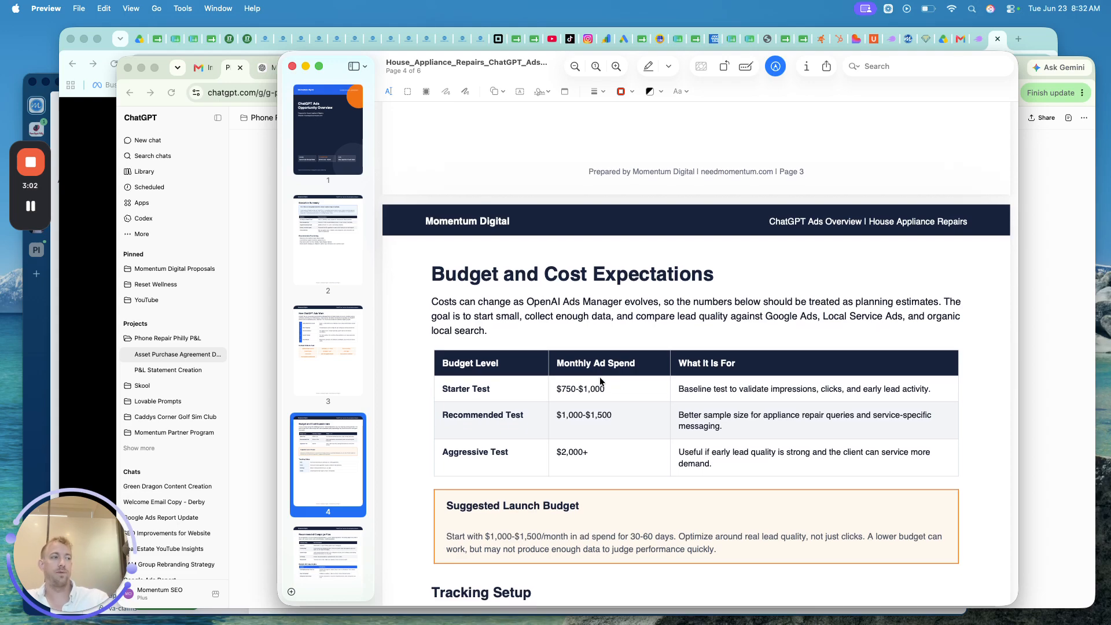
pyautogui.scroll(-5, 600, 380)
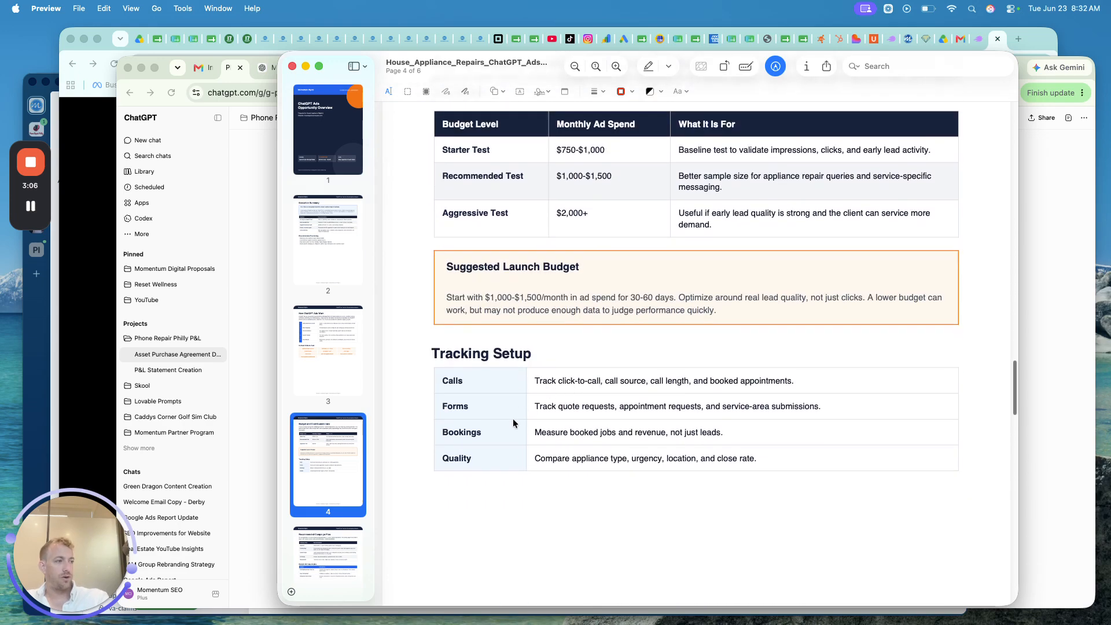
pyautogui.scroll(-1, 514, 419)
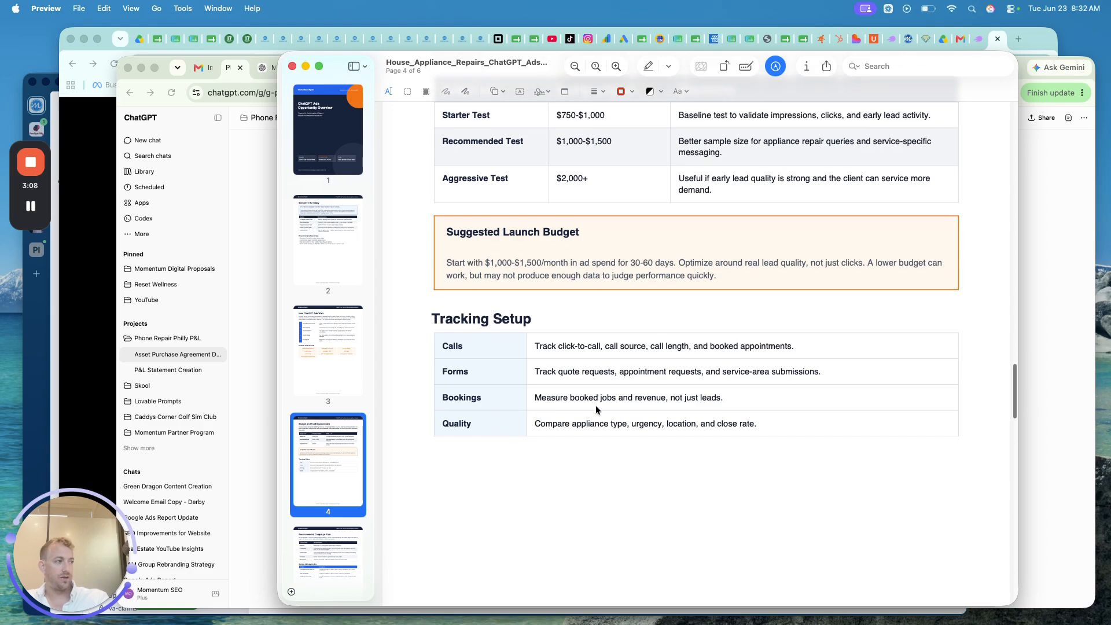
pyautogui.scroll(-10, 597, 410)
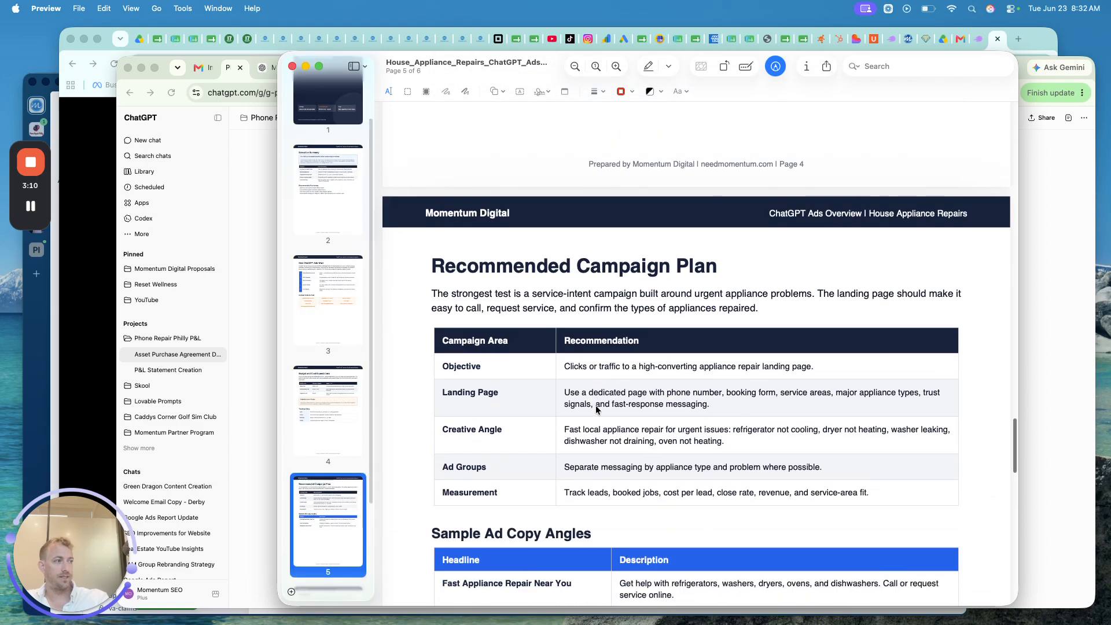
pyautogui.scroll(-2, 515, 383)
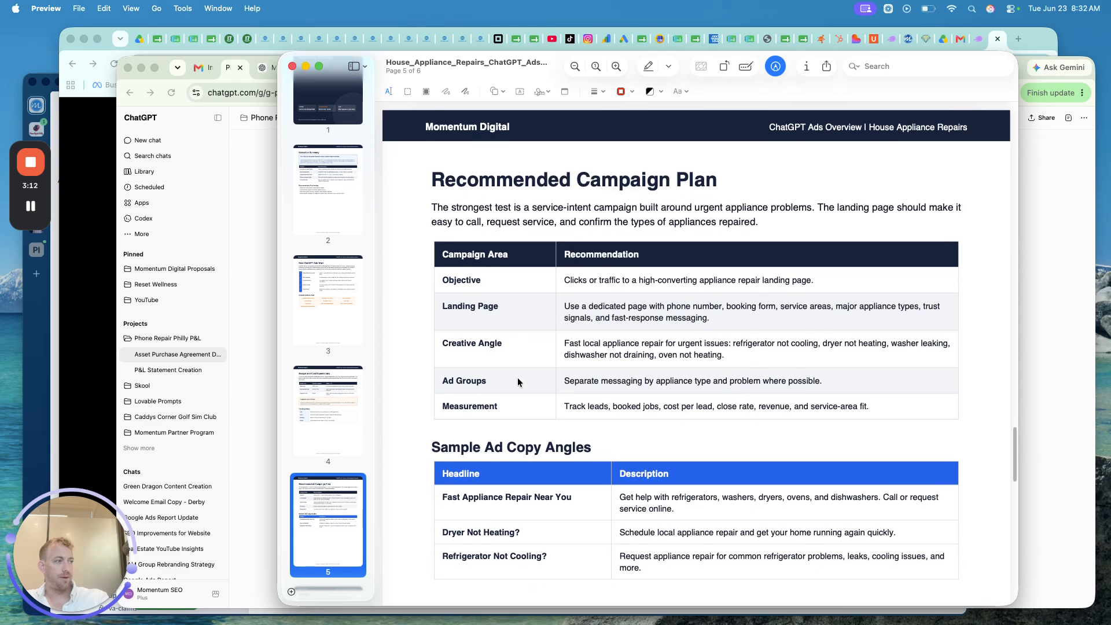
pyautogui.scroll(-3, 602, 342)
pyautogui.scroll(-1, 625, 294)
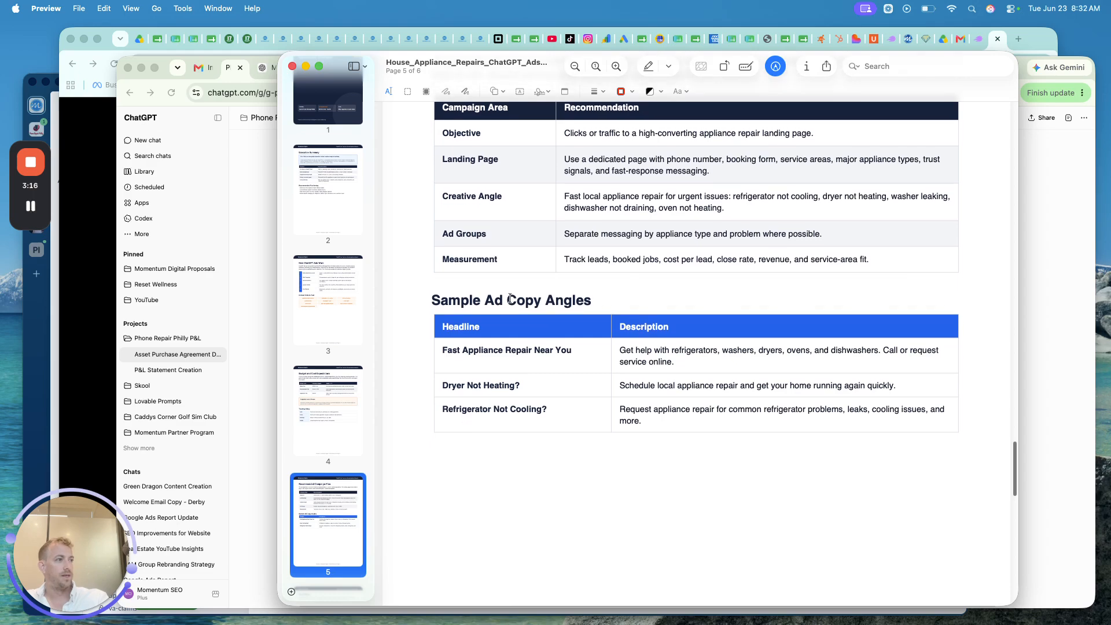
pyautogui.tripleClick(472, 298)
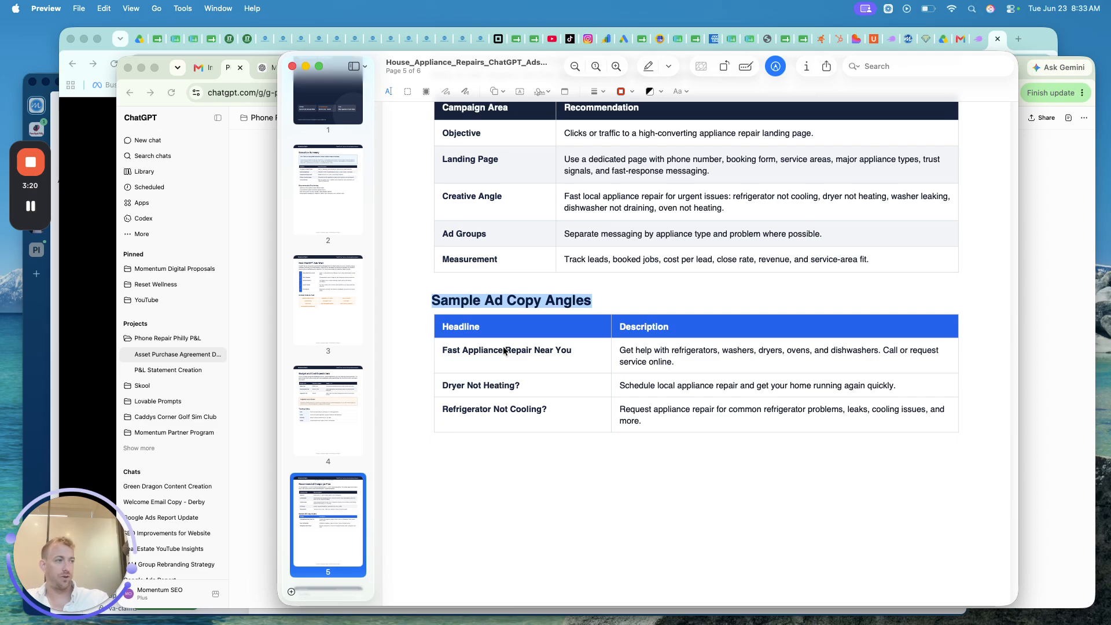
pyautogui.click(589, 356)
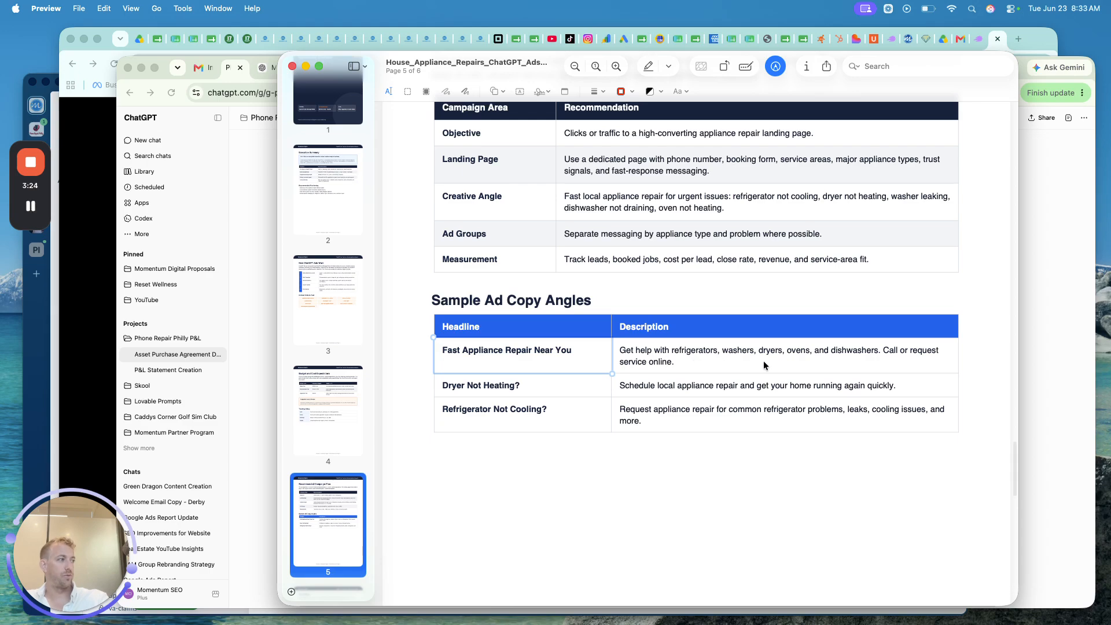
# - Read through to page 6's Next Steps and Notes, then bring the ChatGPT chat forward
pyautogui.scroll(-3, 779, 364)
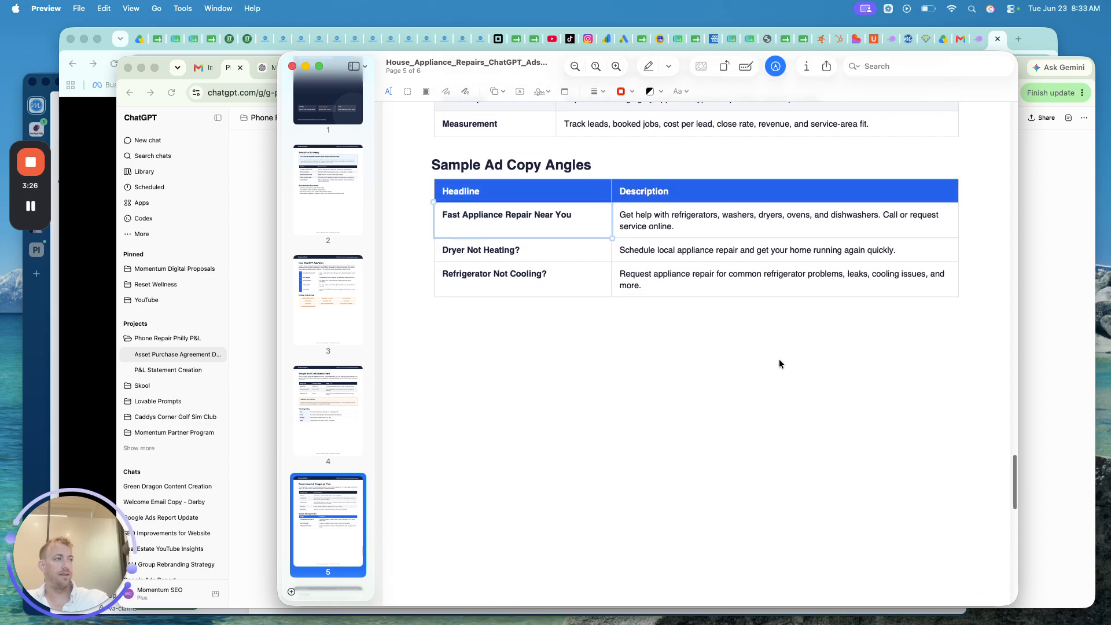
pyautogui.scroll(-3, 779, 363)
pyautogui.scroll(-5, 779, 363)
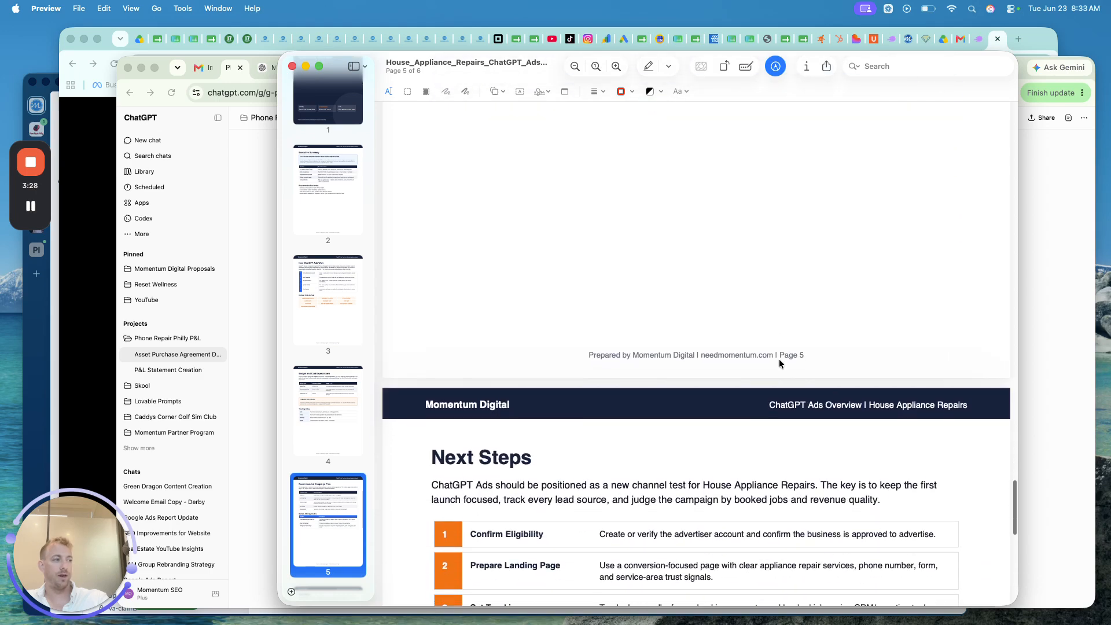
pyautogui.scroll(-2, 780, 363)
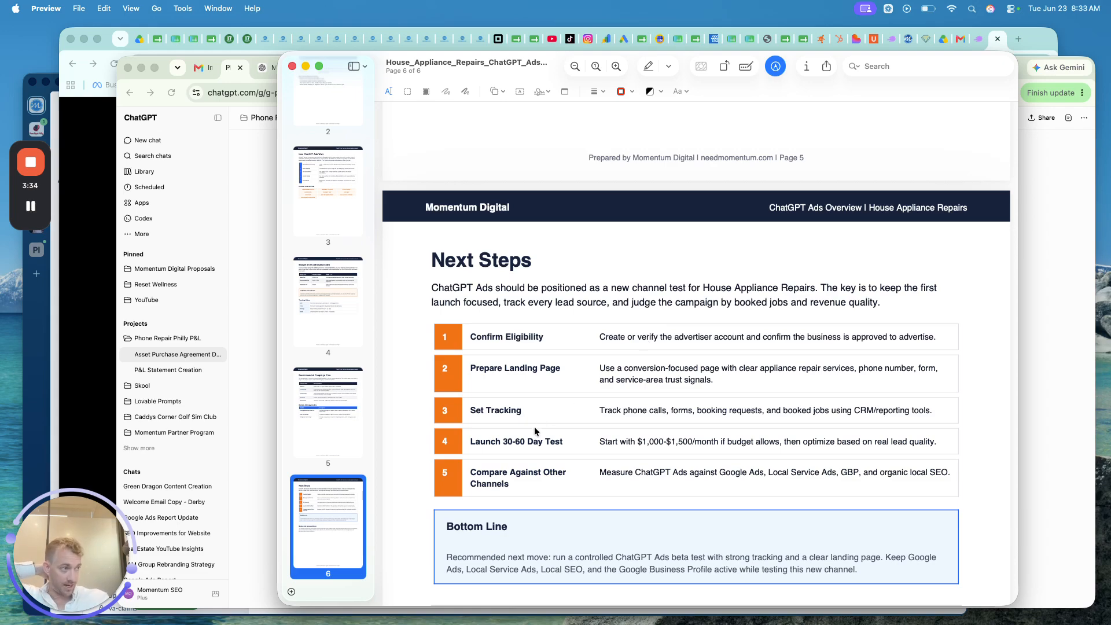
pyautogui.scroll(-4, 535, 431)
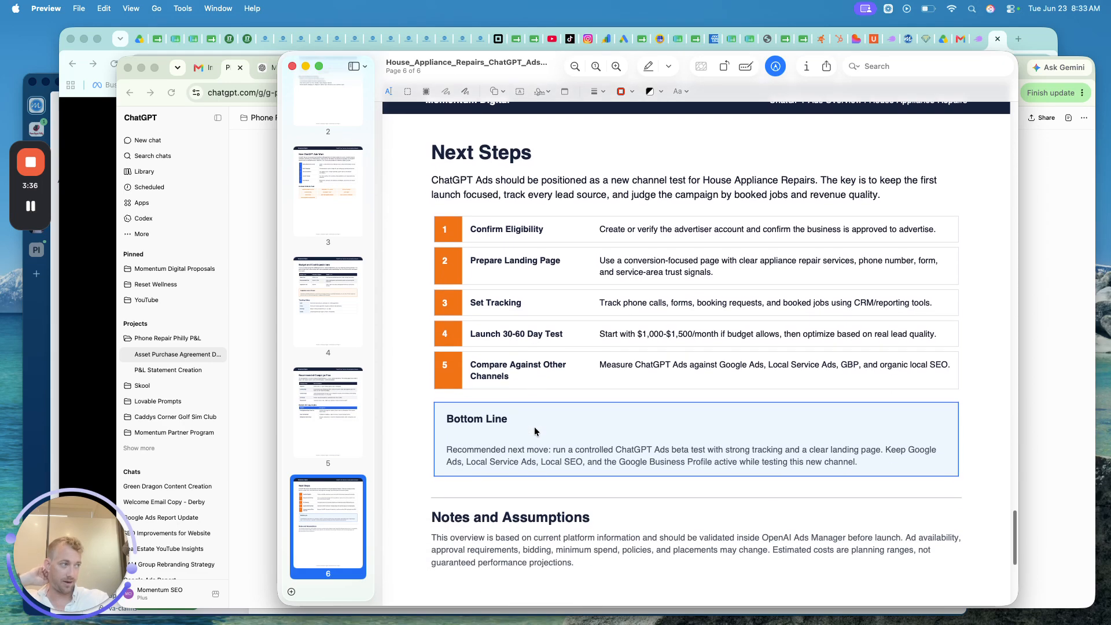
pyautogui.scroll(-10, 535, 430)
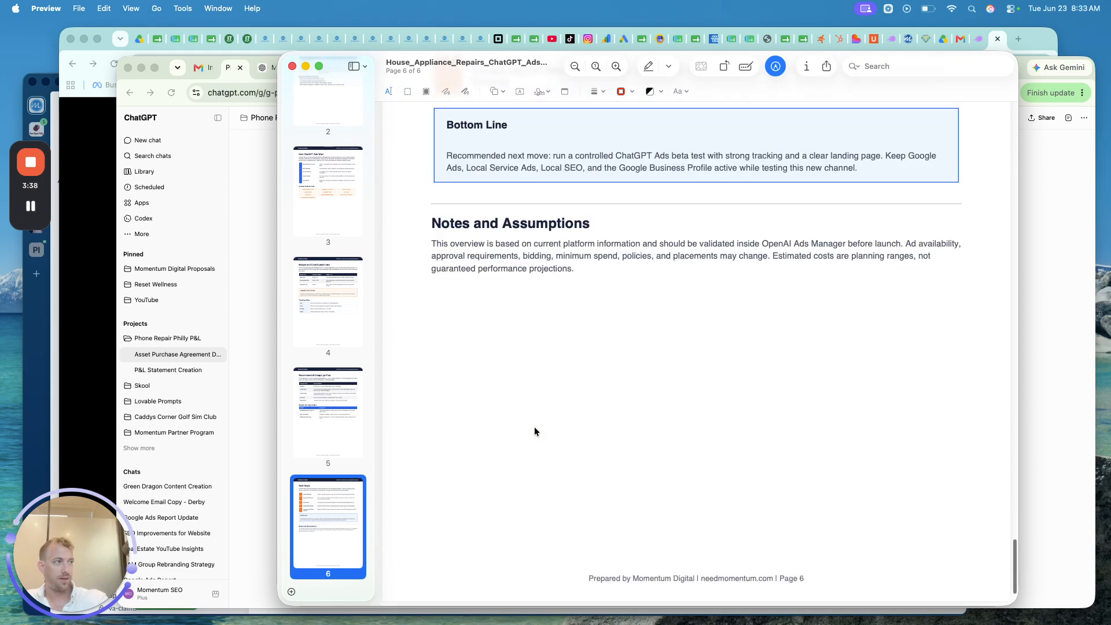
pyautogui.click(256, 372)
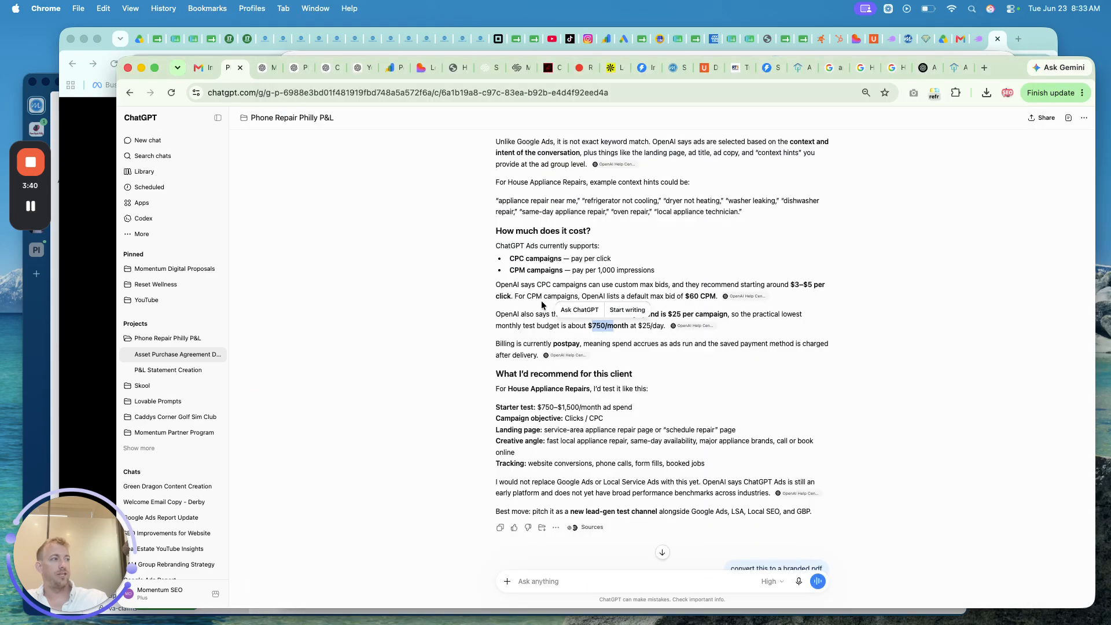
# - Read past the 10 Main Line cities and 30 search phrases, then switch to ads.openai.com
pyautogui.scroll(-4, 541, 304)
pyautogui.scroll(-3, 725, 335)
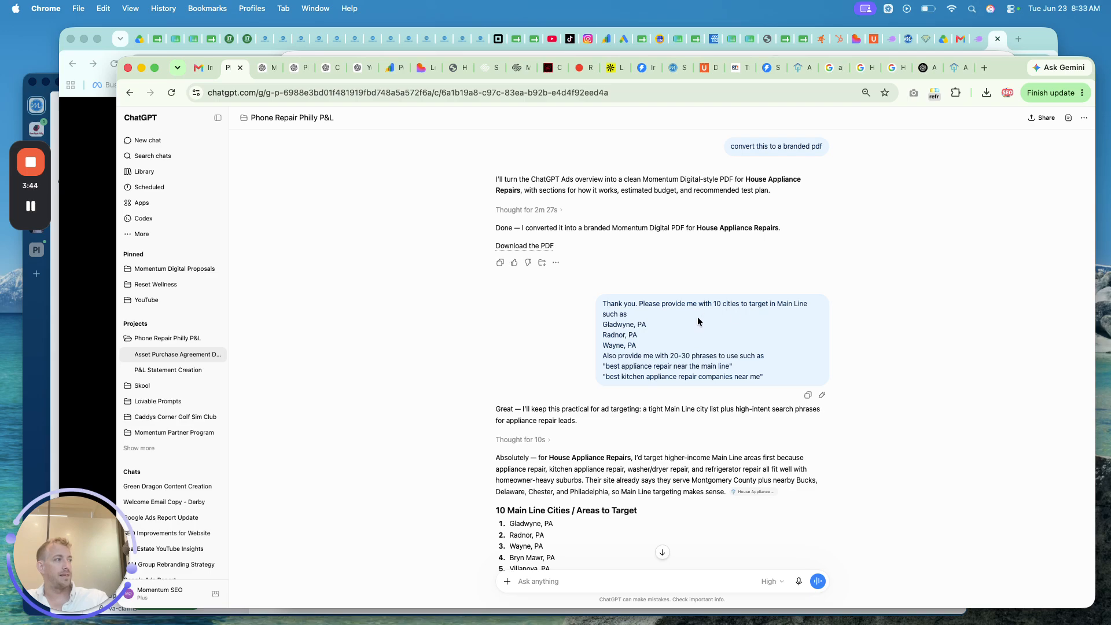
pyautogui.scroll(-1, 686, 314)
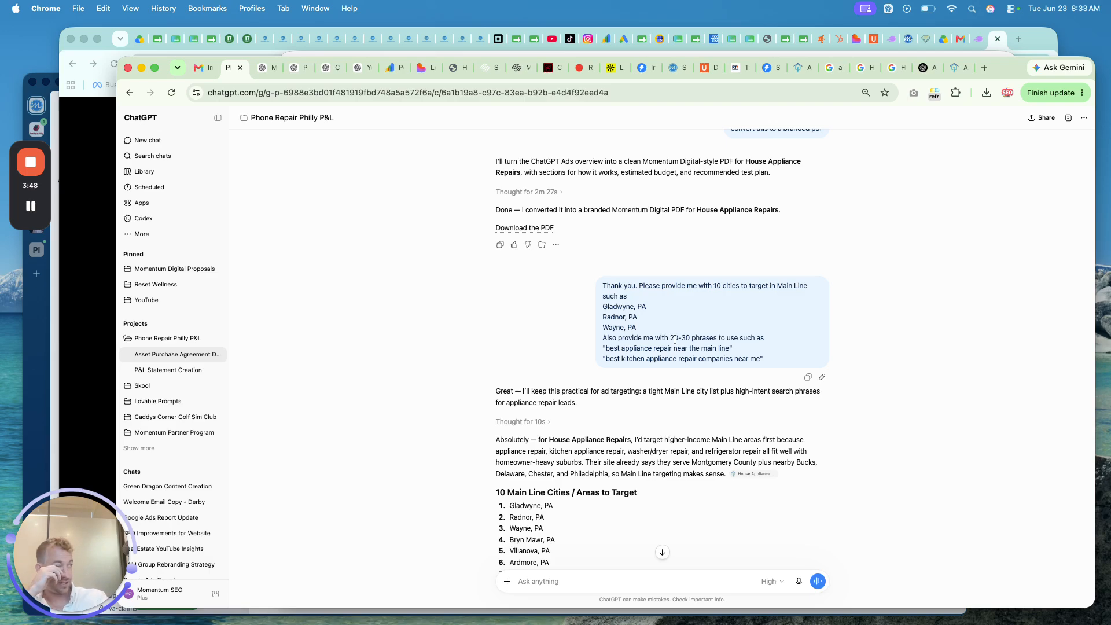
pyautogui.scroll(-3, 675, 341)
pyautogui.scroll(-3, 674, 341)
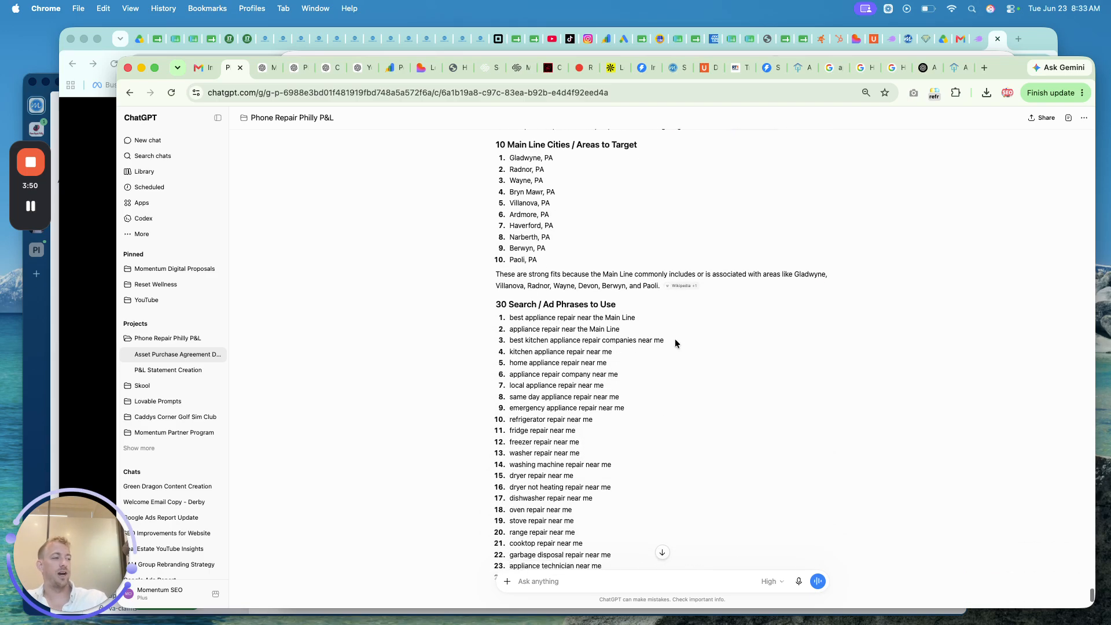
pyautogui.click(923, 69)
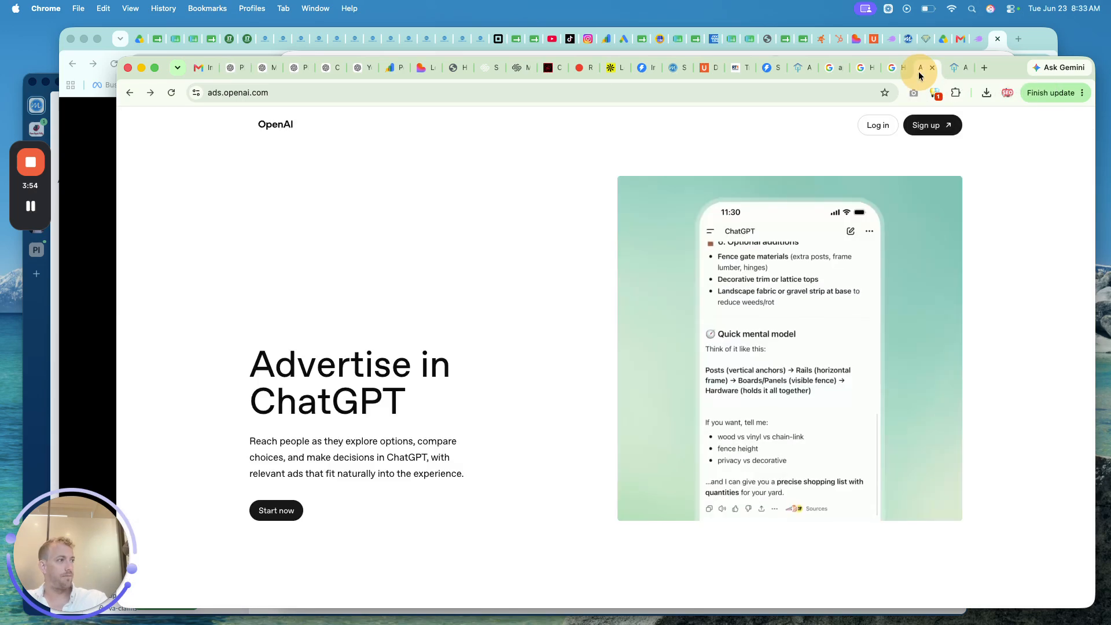
pyautogui.tripleClick(341, 398)
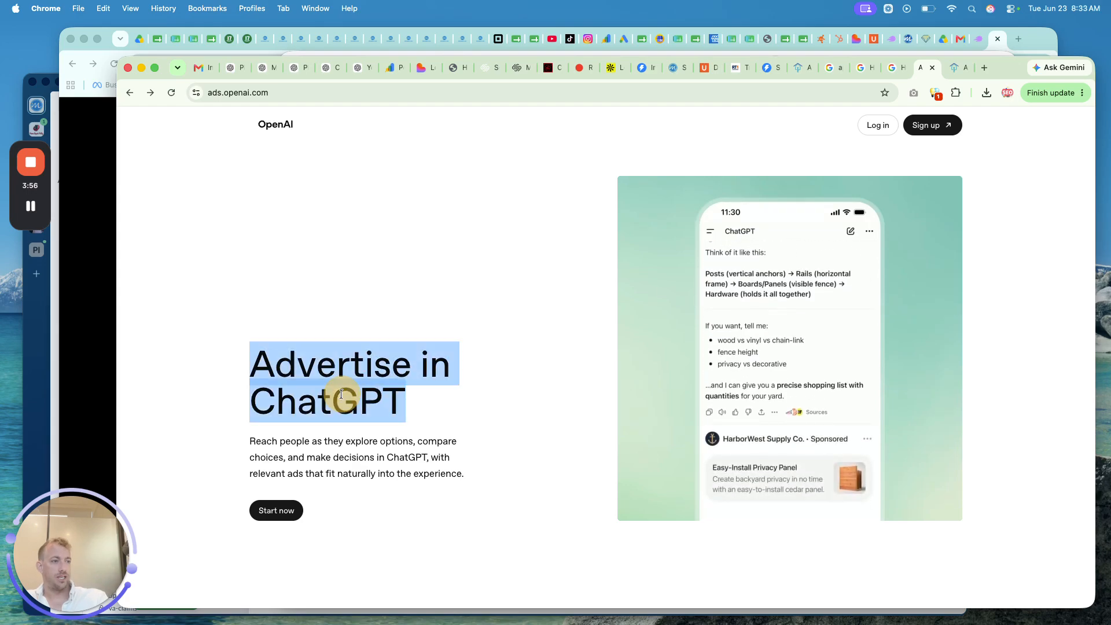
pyautogui.click(277, 512)
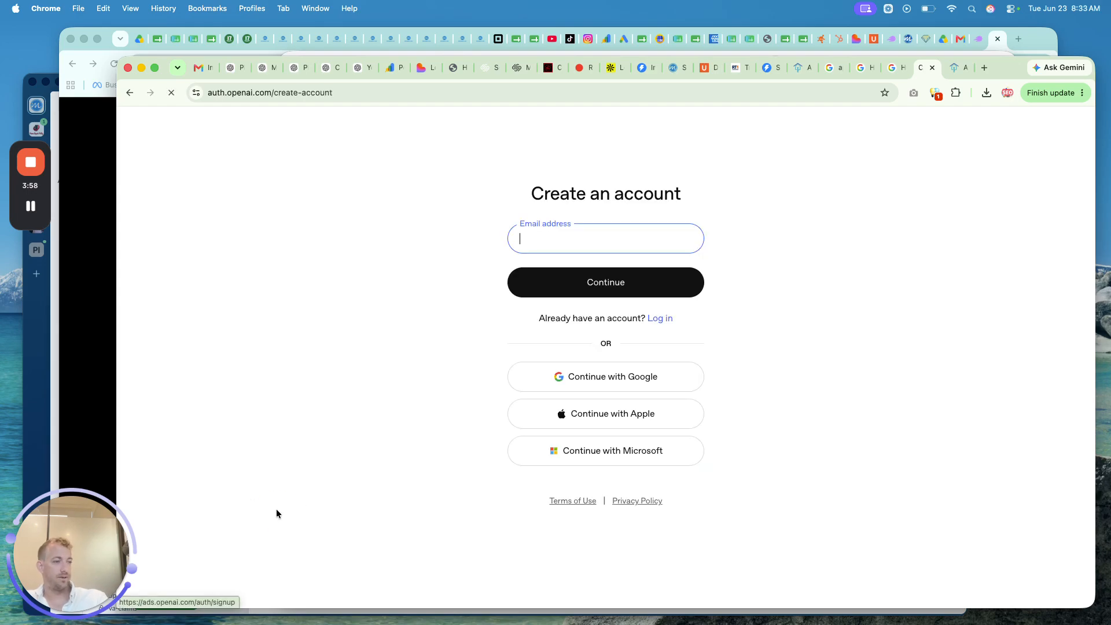
pyautogui.click(584, 377)
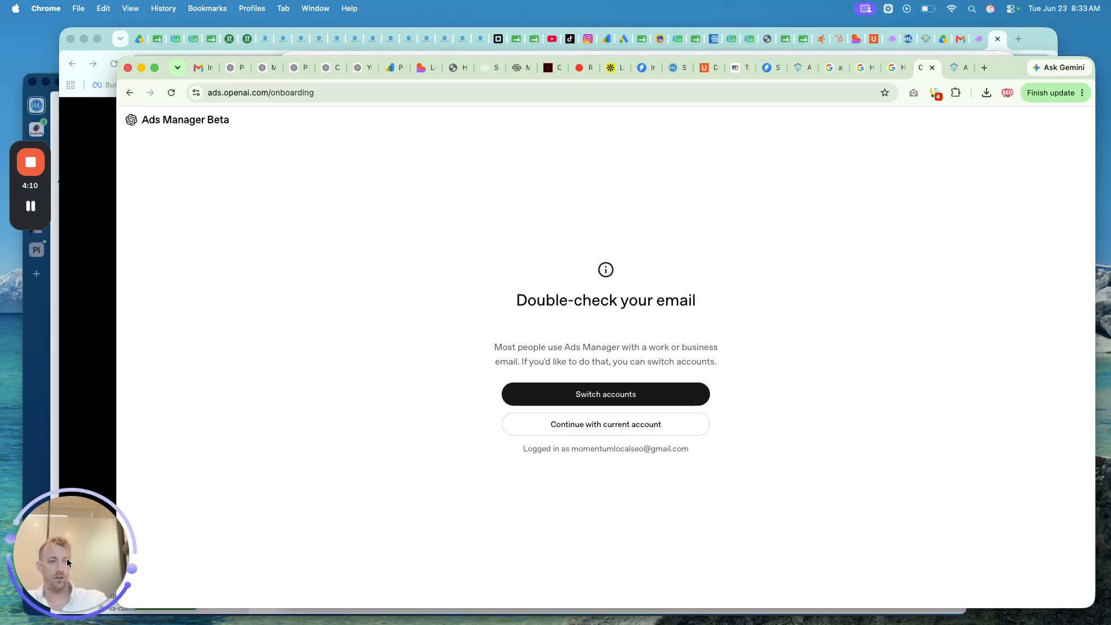
pyautogui.click(61, 572)
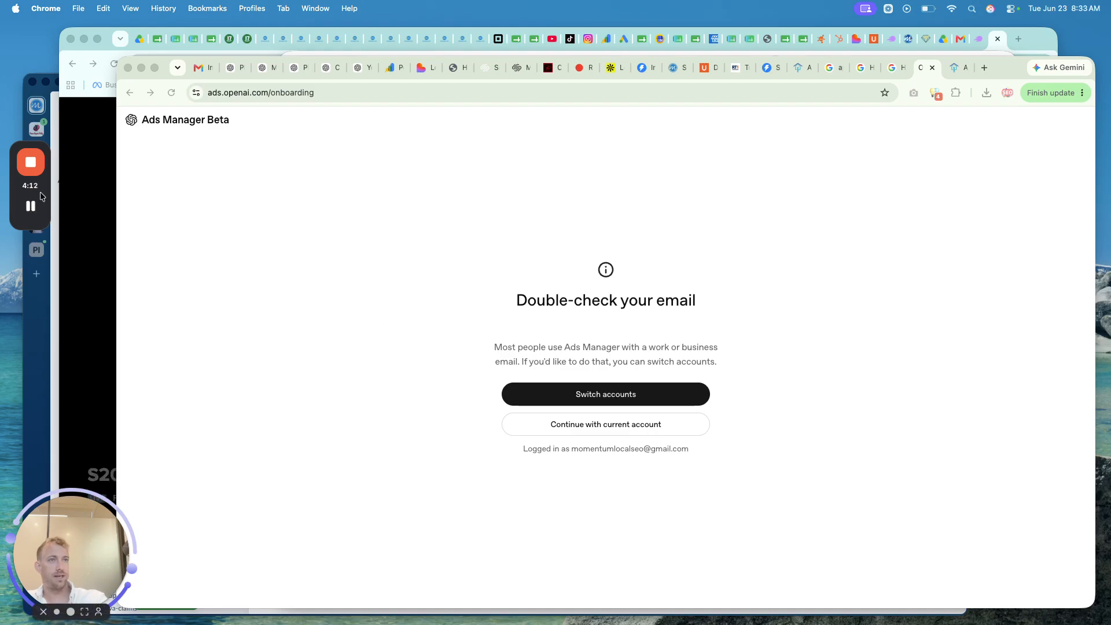
pyautogui.click(31, 206)
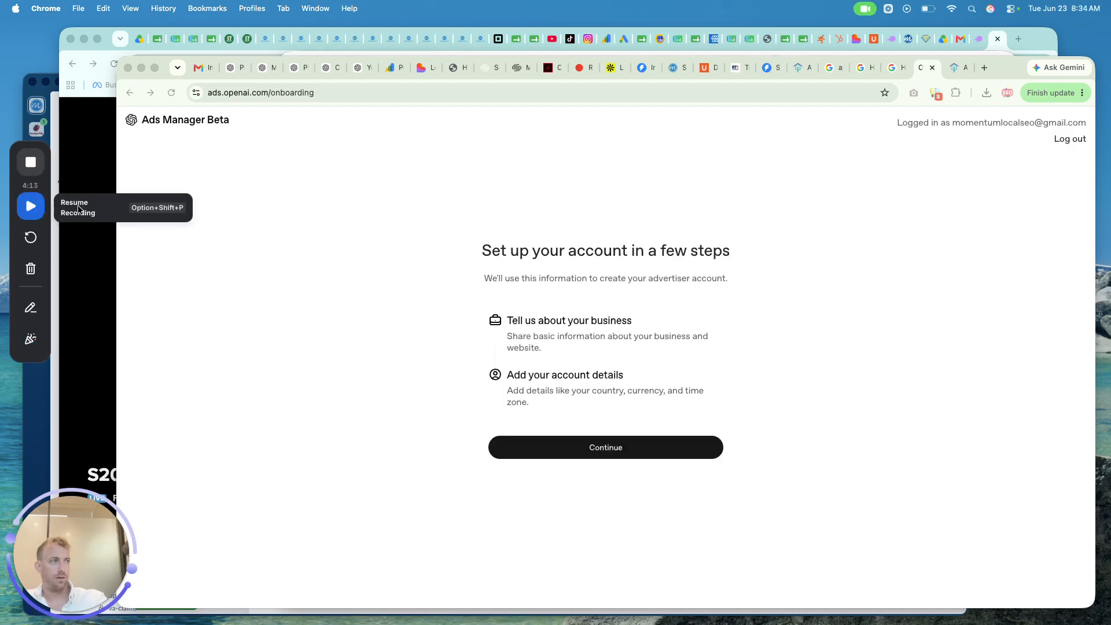
pyautogui.click(31, 206)
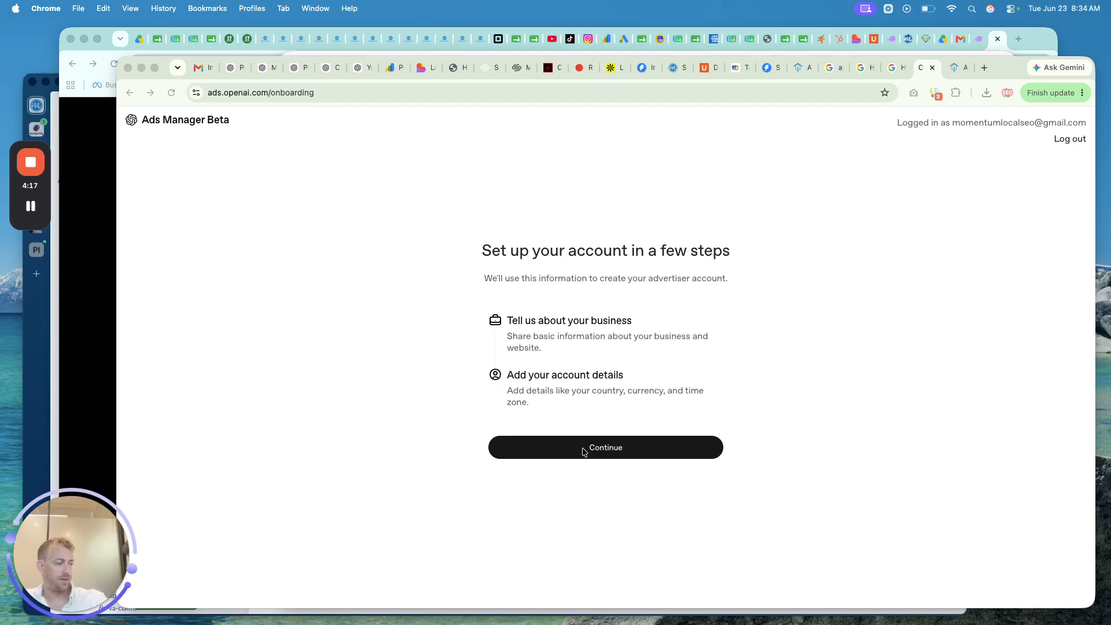
pyautogui.click(745, 358)
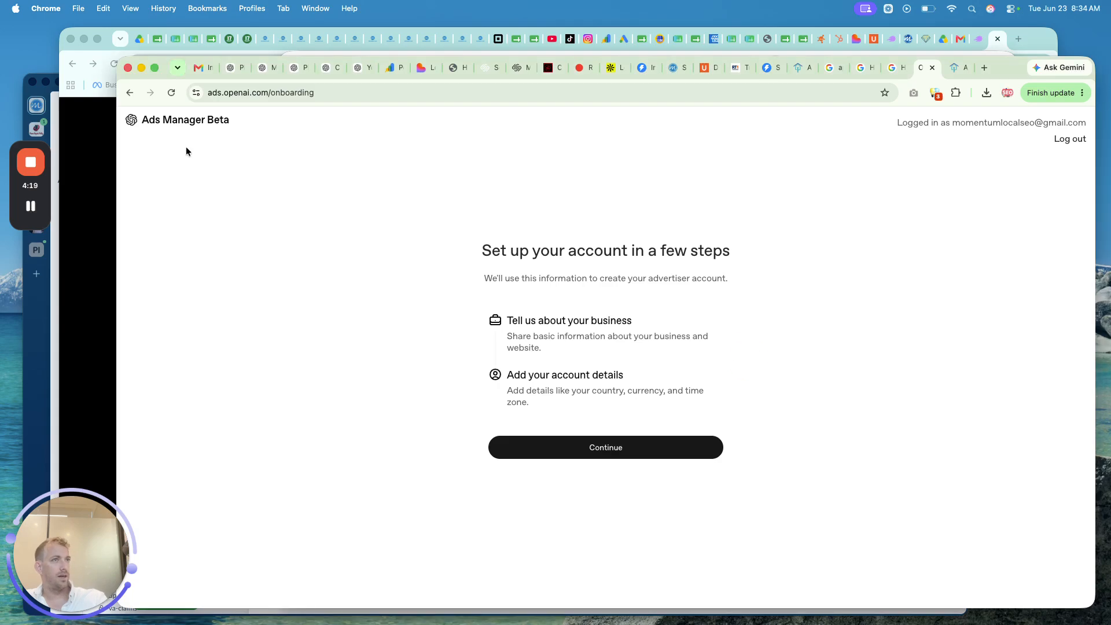
pyautogui.click(129, 93)
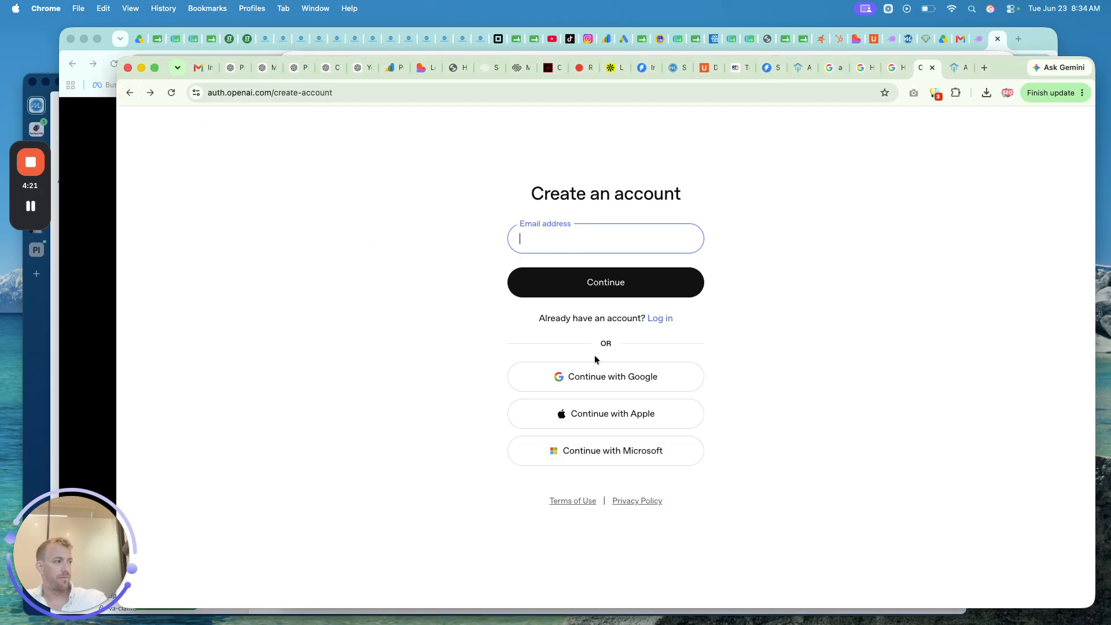
pyautogui.click(588, 377)
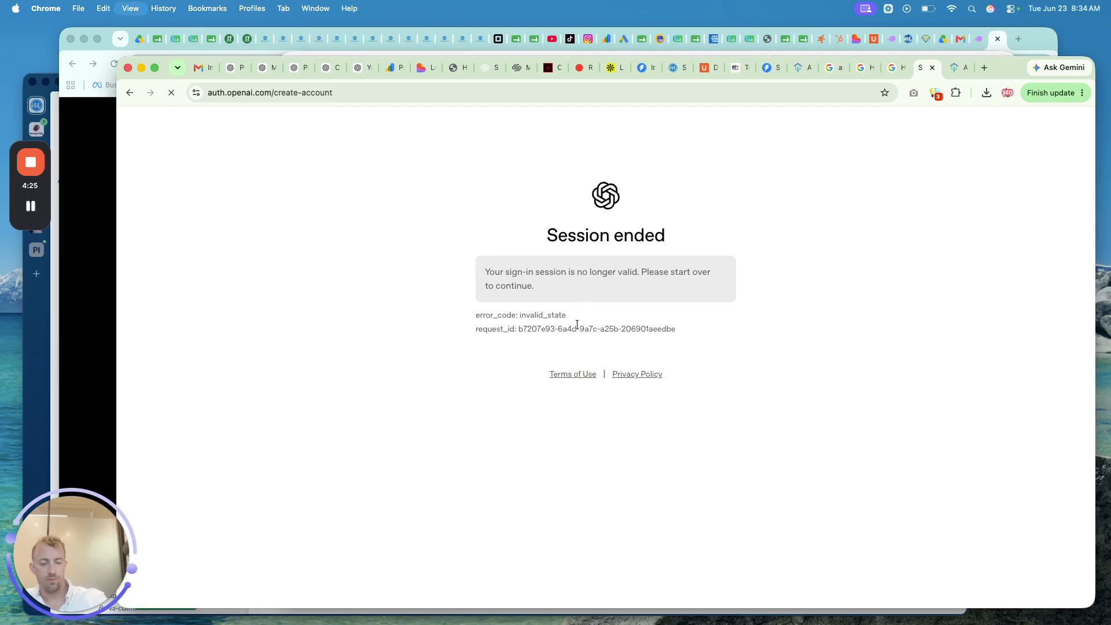
pyautogui.press('super+r')
pyautogui.click(592, 389)
pyautogui.click(130, 92)
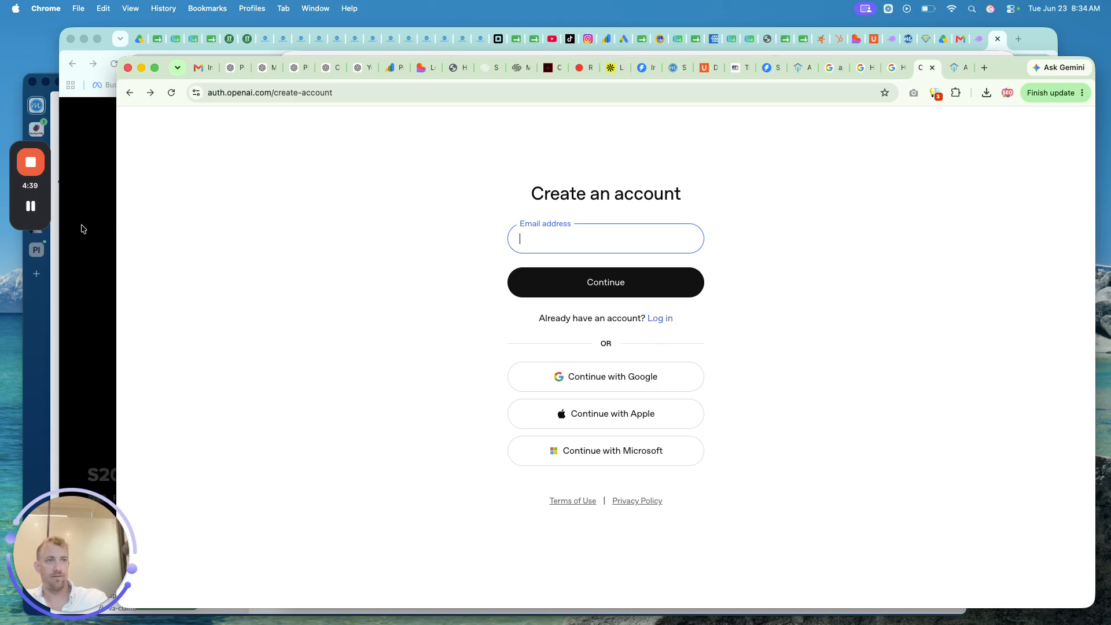
pyautogui.click(34, 206)
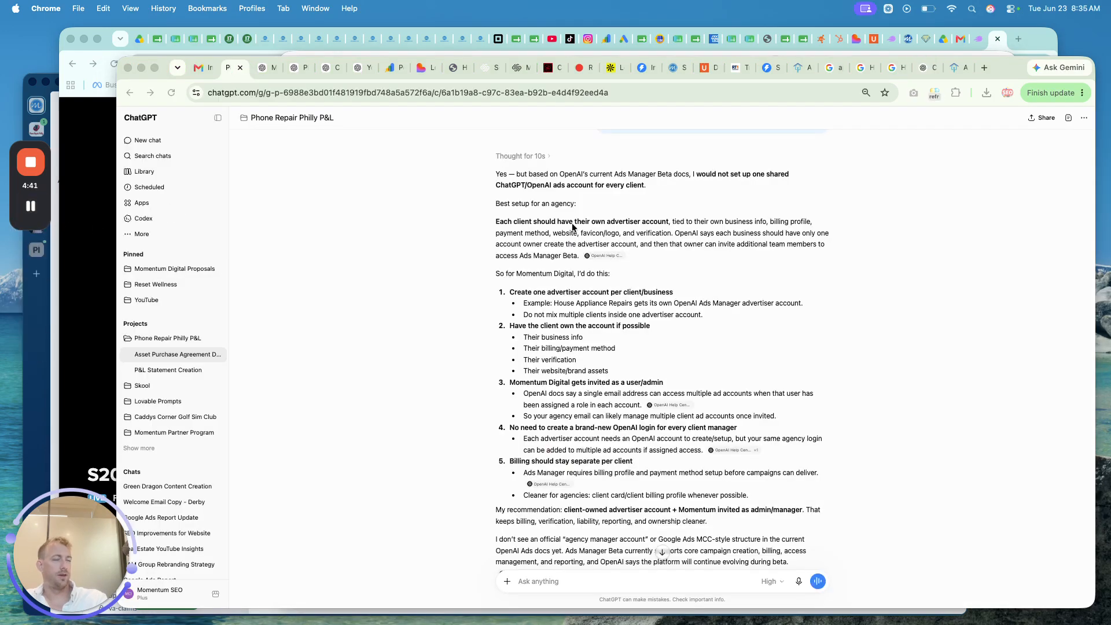
pyautogui.scroll(1, 572, 226)
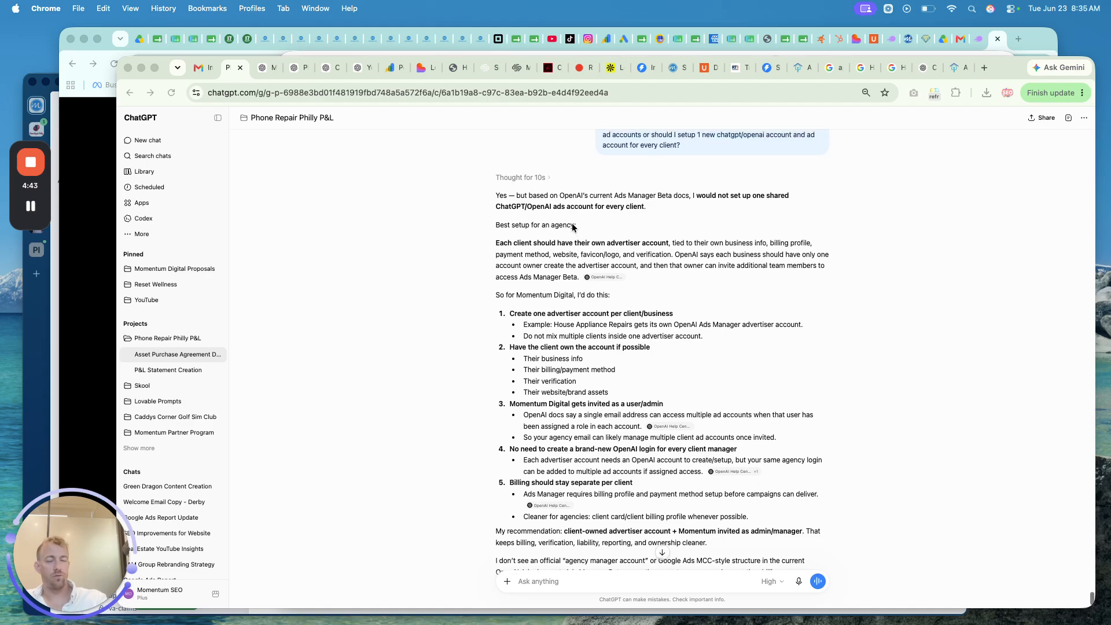
pyautogui.scroll(2, 573, 226)
pyautogui.tripleClick(660, 190)
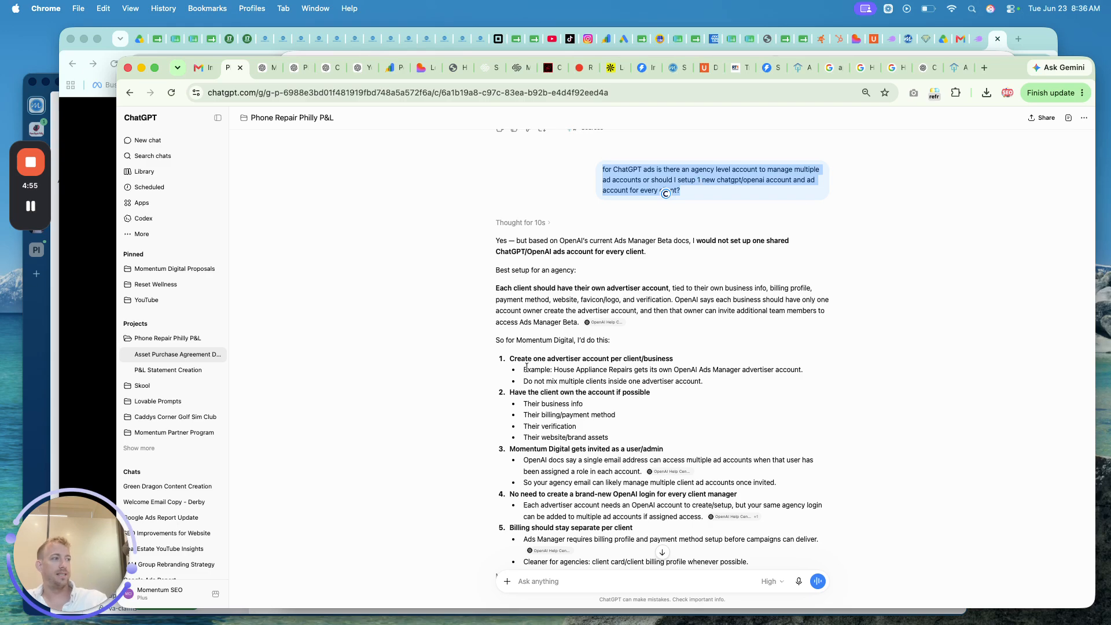
pyautogui.tripleClick(521, 359)
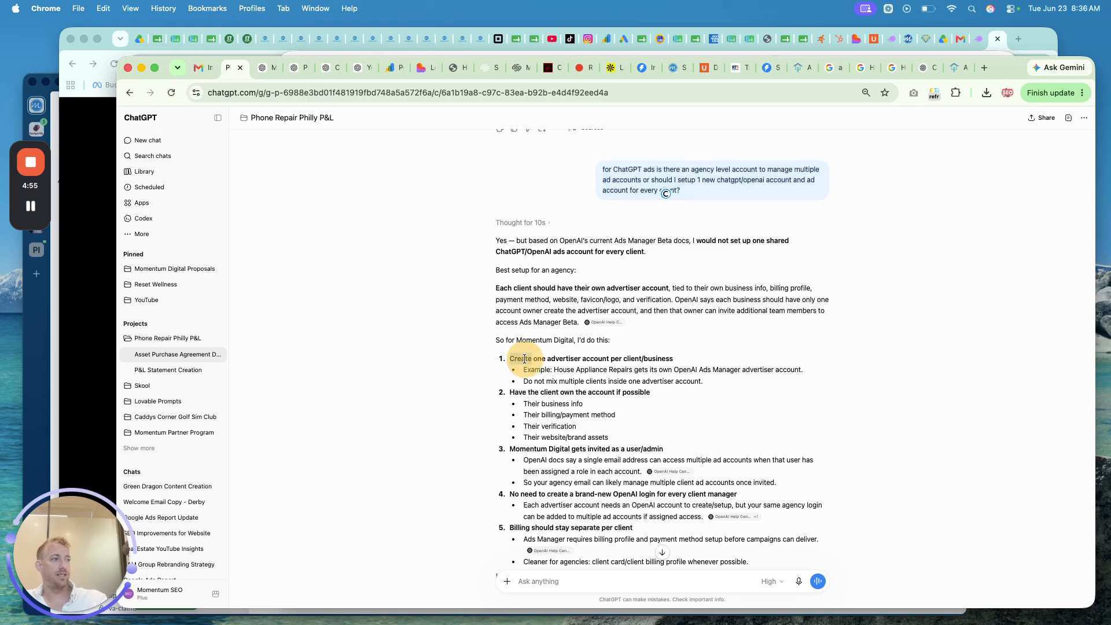
pyautogui.tripleClick(545, 391)
pyautogui.scroll(-1, 571, 412)
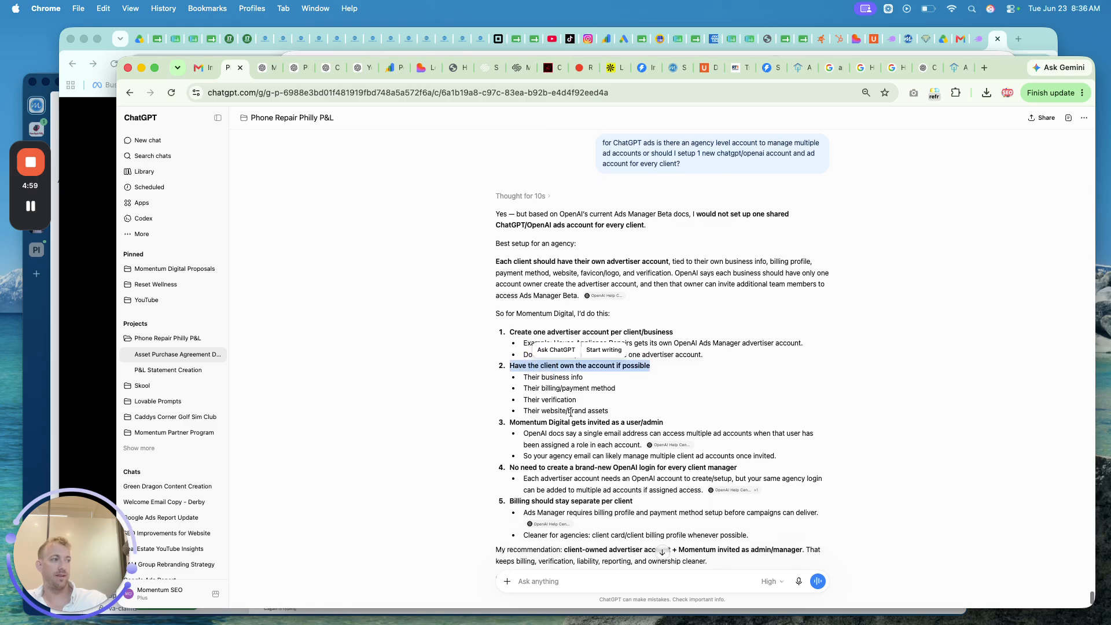
pyautogui.scroll(-1, 570, 420)
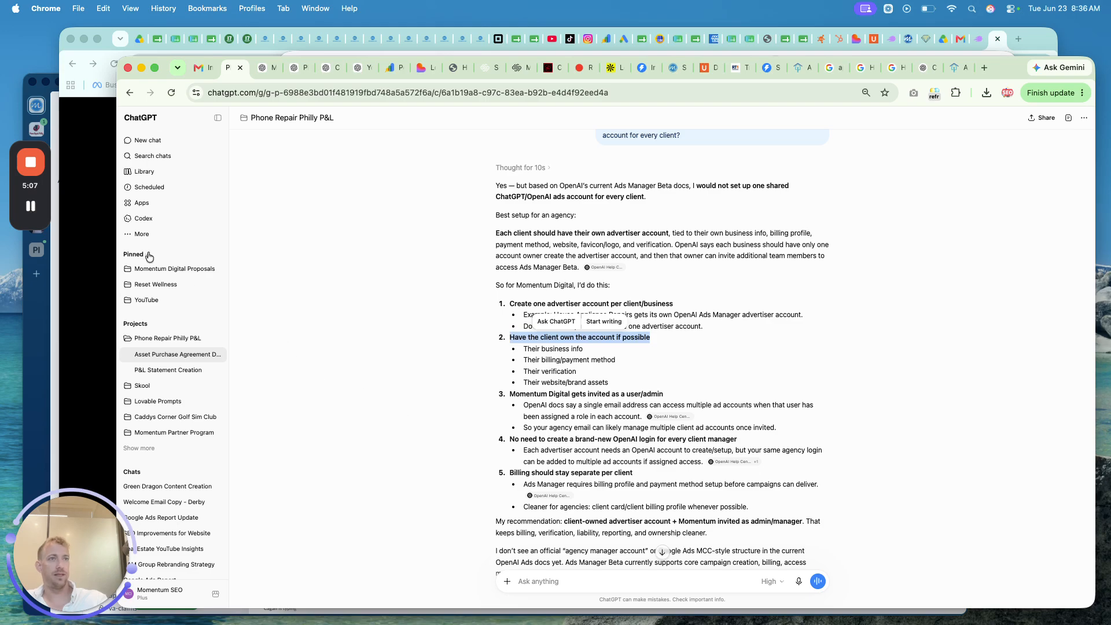
pyautogui.click(36, 207)
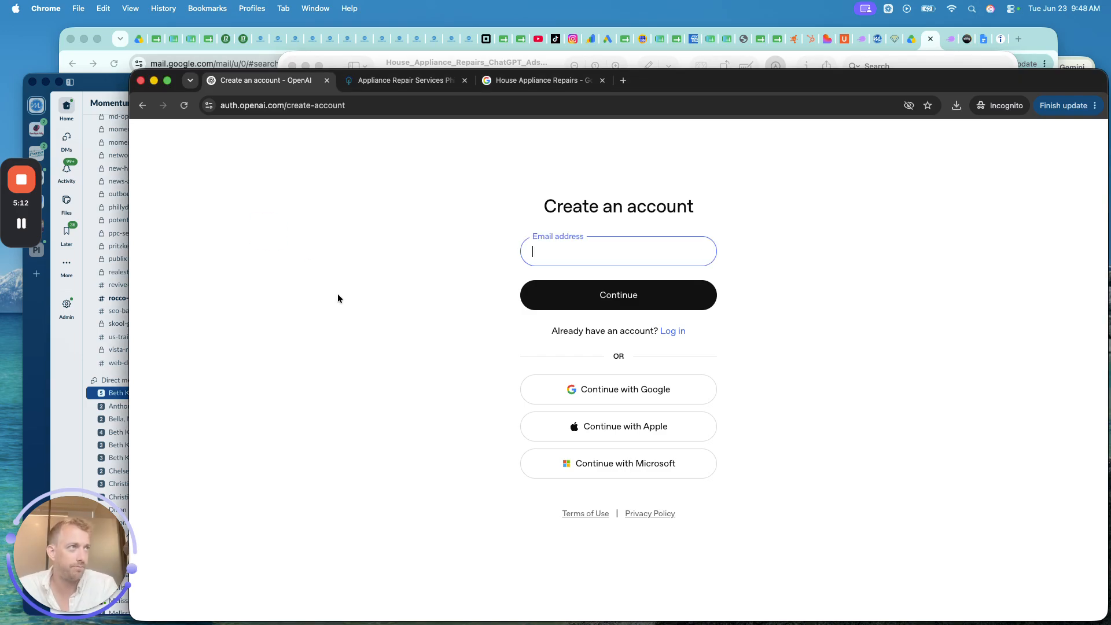
# - Sign up with Google, pick the appliance business's account, then return to the PDF in Preview
pyautogui.click(595, 390)
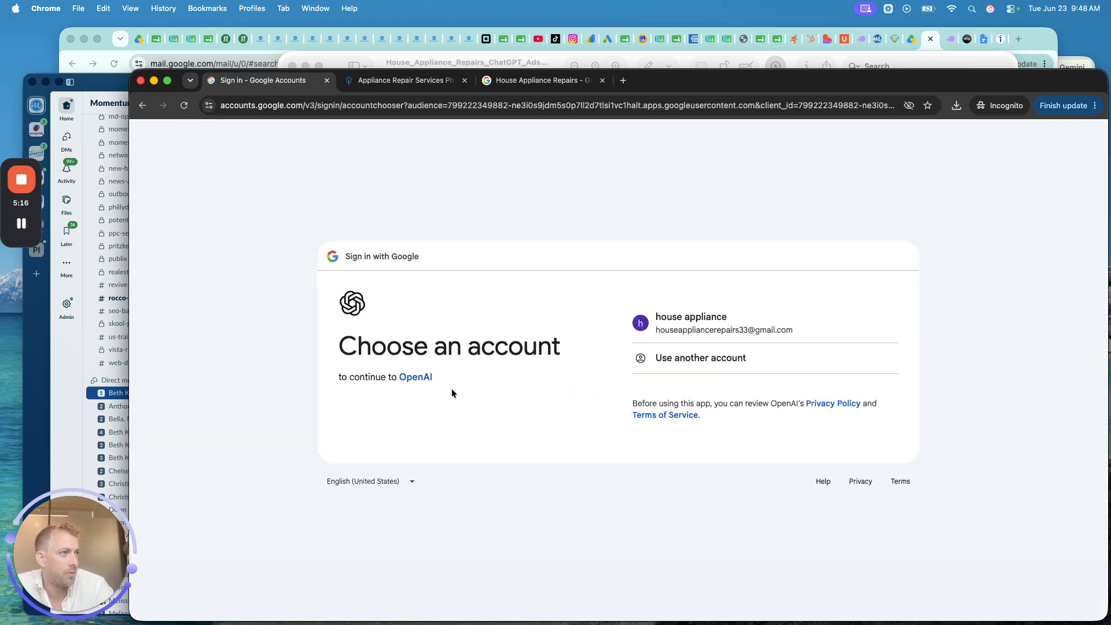
pyautogui.click(702, 327)
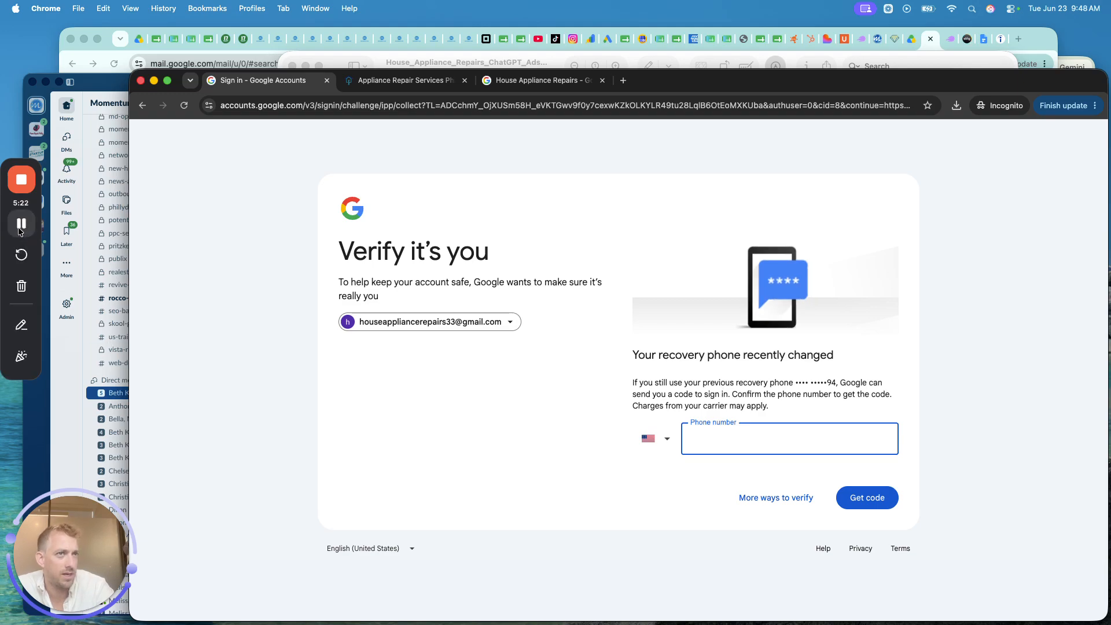
pyautogui.click(22, 224)
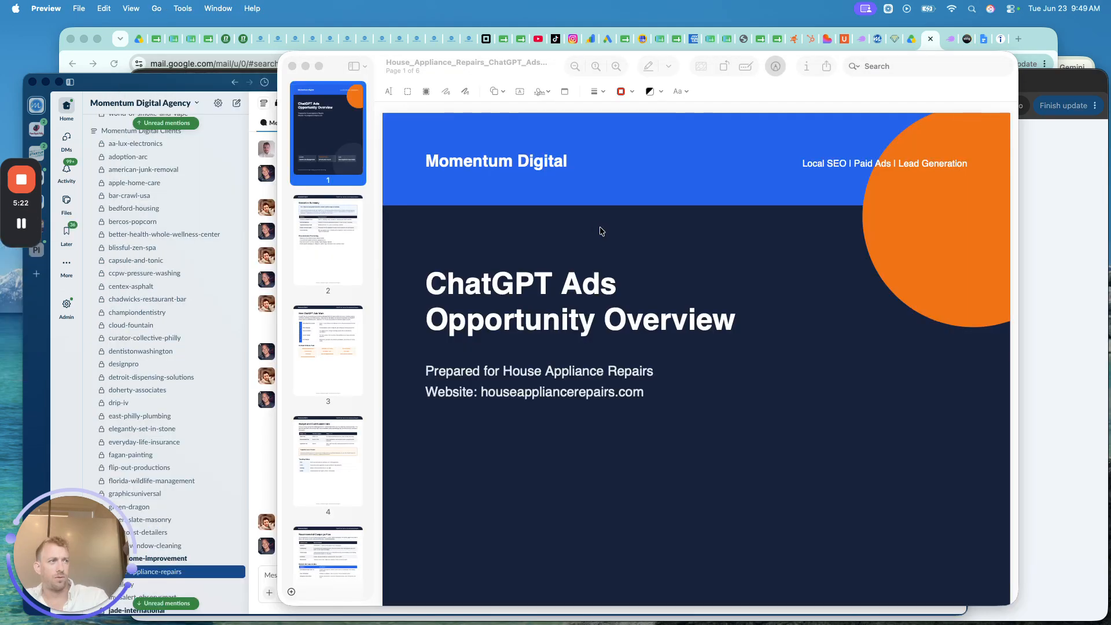
# - Scroll the PDF from the cover down to page 6's Bottom Line and Notes and Assumptions
pyautogui.scroll(-20, 601, 231)
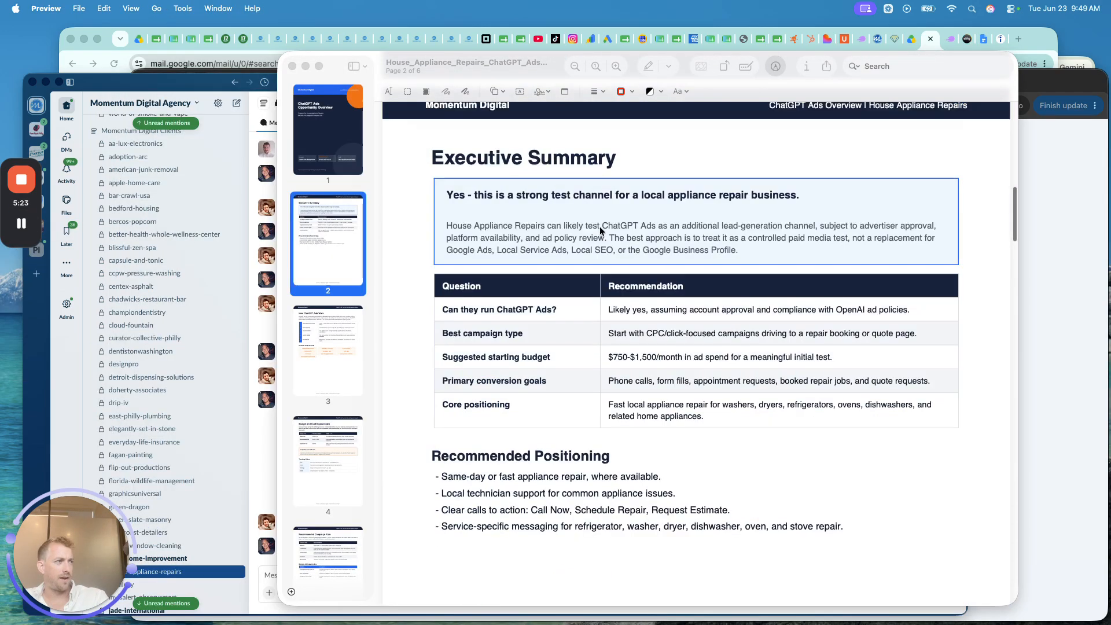
pyautogui.scroll(-20, 600, 230)
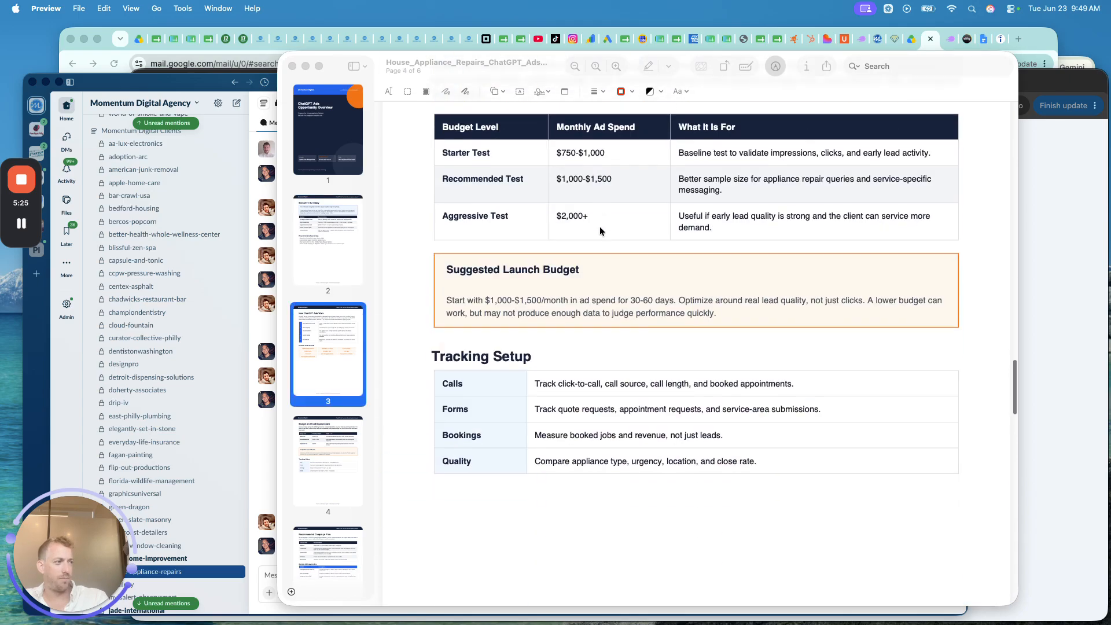
pyautogui.scroll(-8, 600, 231)
pyautogui.scroll(-15, 600, 230)
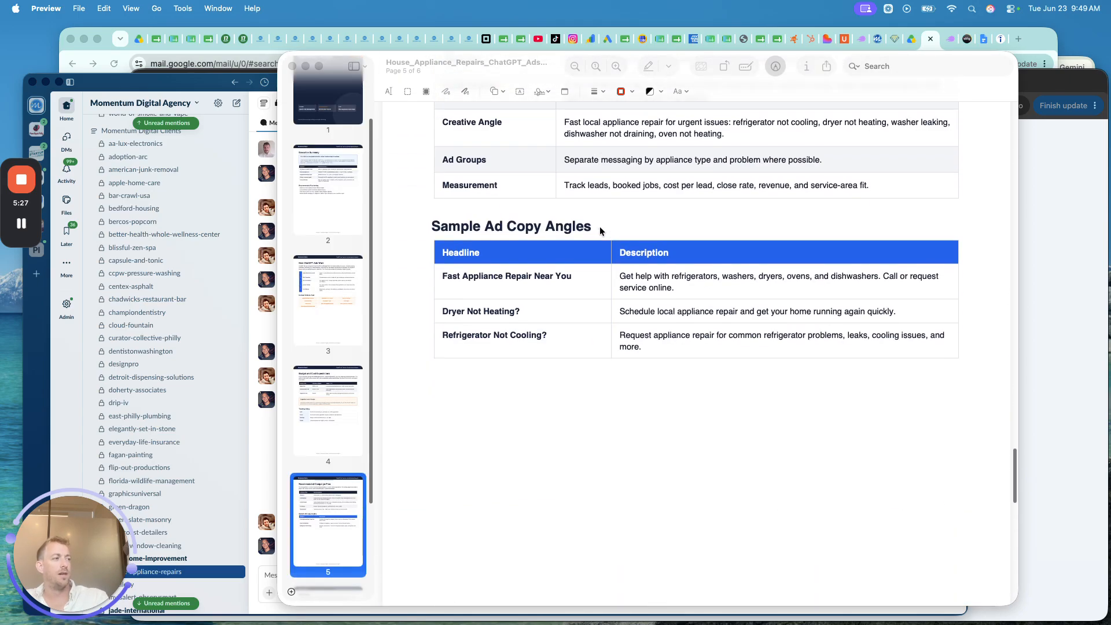
pyautogui.scroll(-10, 600, 230)
pyautogui.scroll(-12, 600, 227)
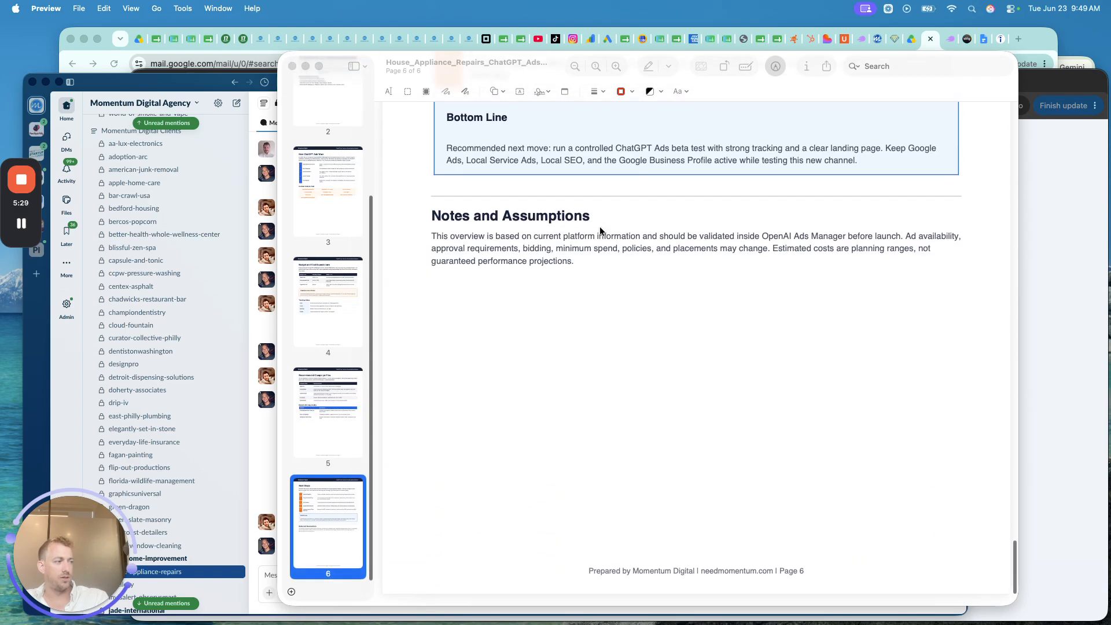
# - Enter 'House appppliance Repairs' as the business name and paste the business's website address
pyautogui.click(1036, 259)
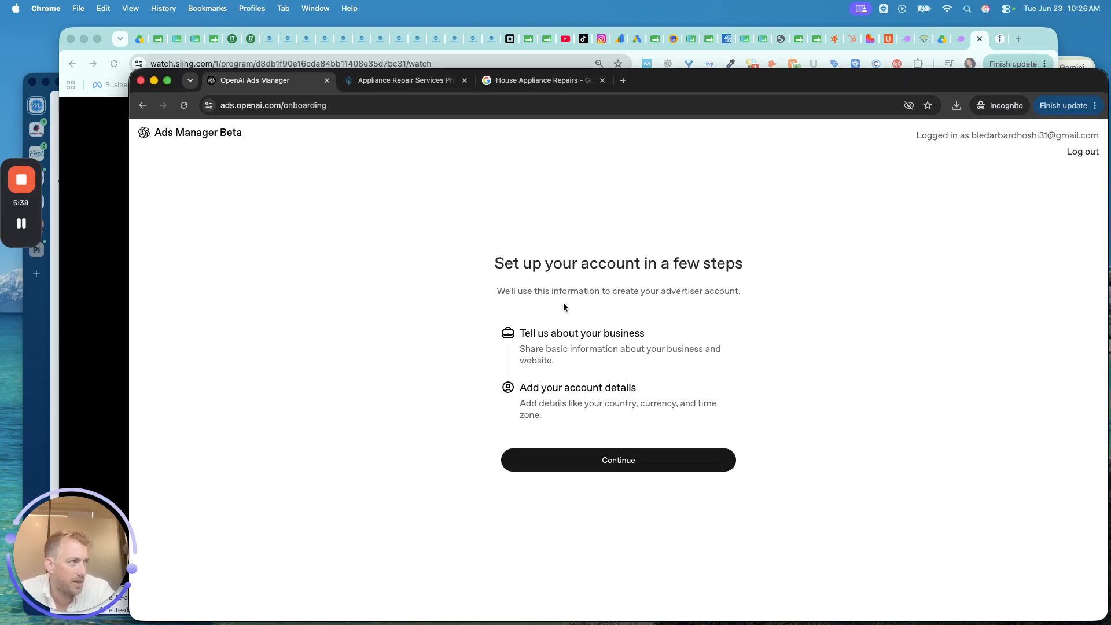
pyautogui.click(585, 459)
pyautogui.click(544, 347)
pyautogui.write('House a')
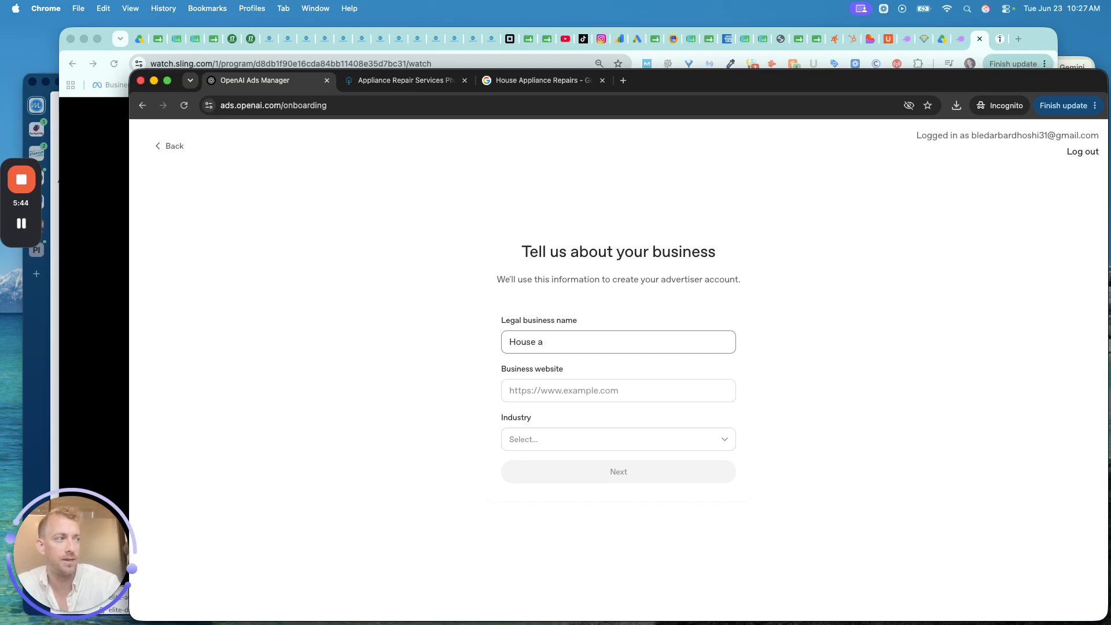
pyautogui.write('ppppliance Repairs')
pyautogui.press('Tab')
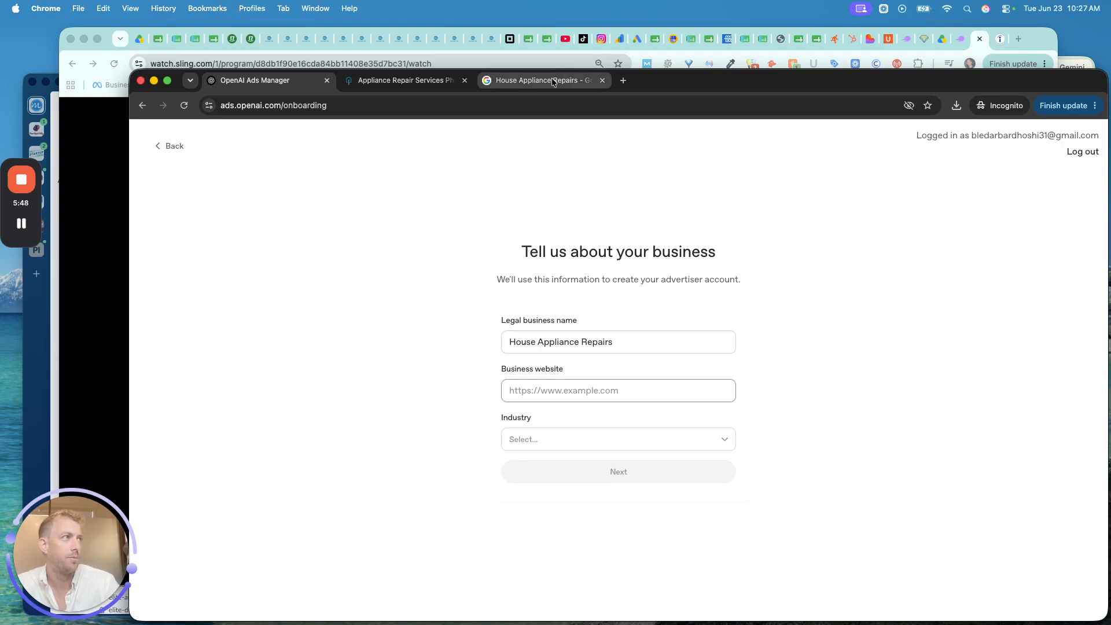
pyautogui.click(437, 83)
pyautogui.click(272, 104)
pyautogui.press('super+c')
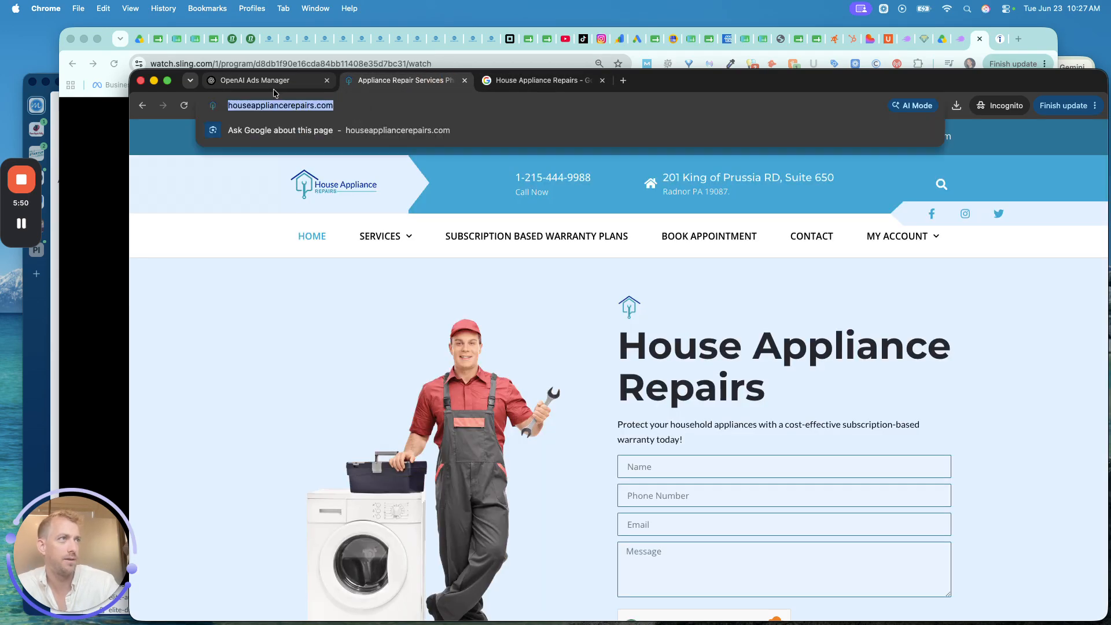
pyautogui.click(268, 81)
pyautogui.press('super+v')
# - Set the industry to Local Services and continue to the account details step
pyautogui.click(538, 441)
pyautogui.scroll(-3, 582, 521)
pyautogui.scroll(-3, 583, 524)
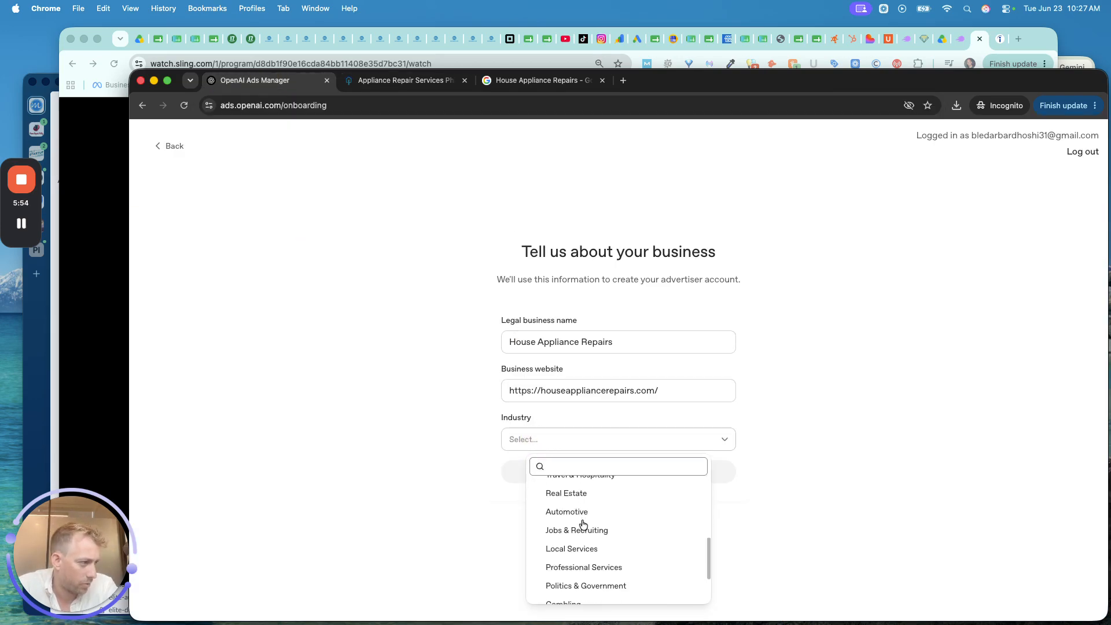
pyautogui.click(581, 549)
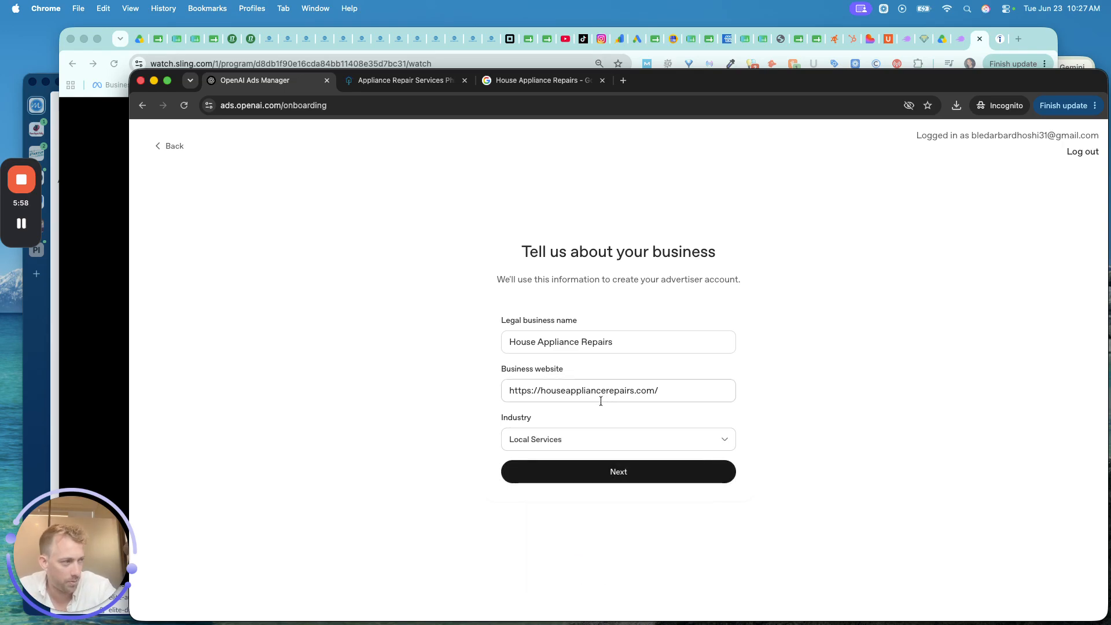
pyautogui.click(551, 439)
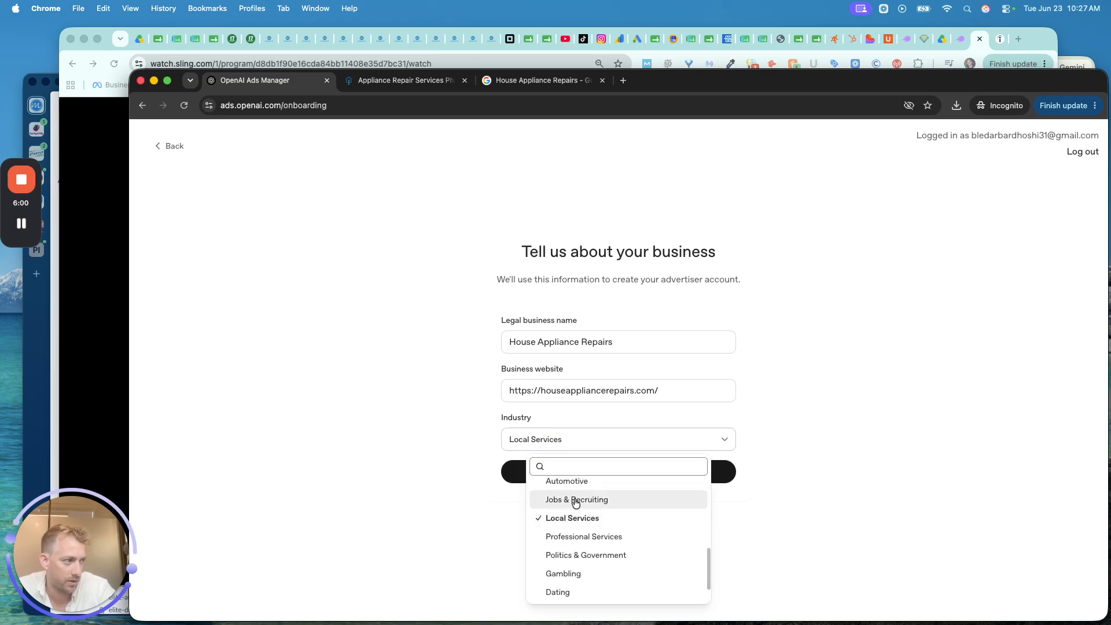
pyautogui.scroll(4, 576, 503)
pyautogui.scroll(3, 576, 503)
pyautogui.scroll(-5, 576, 503)
pyautogui.scroll(-3, 576, 503)
pyautogui.click(501, 524)
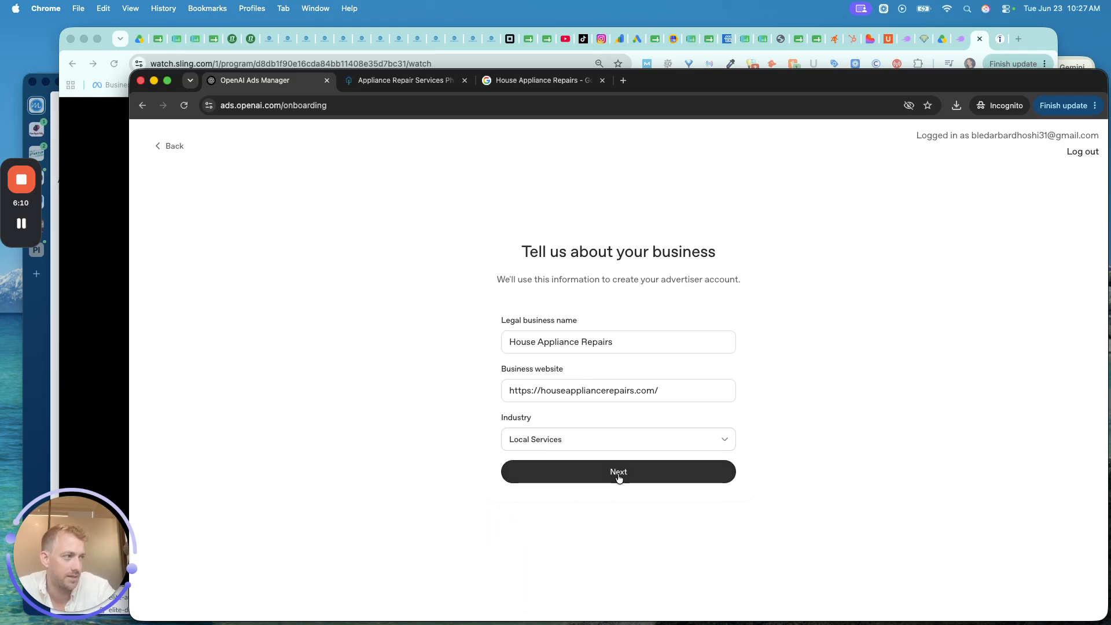
pyautogui.click(619, 478)
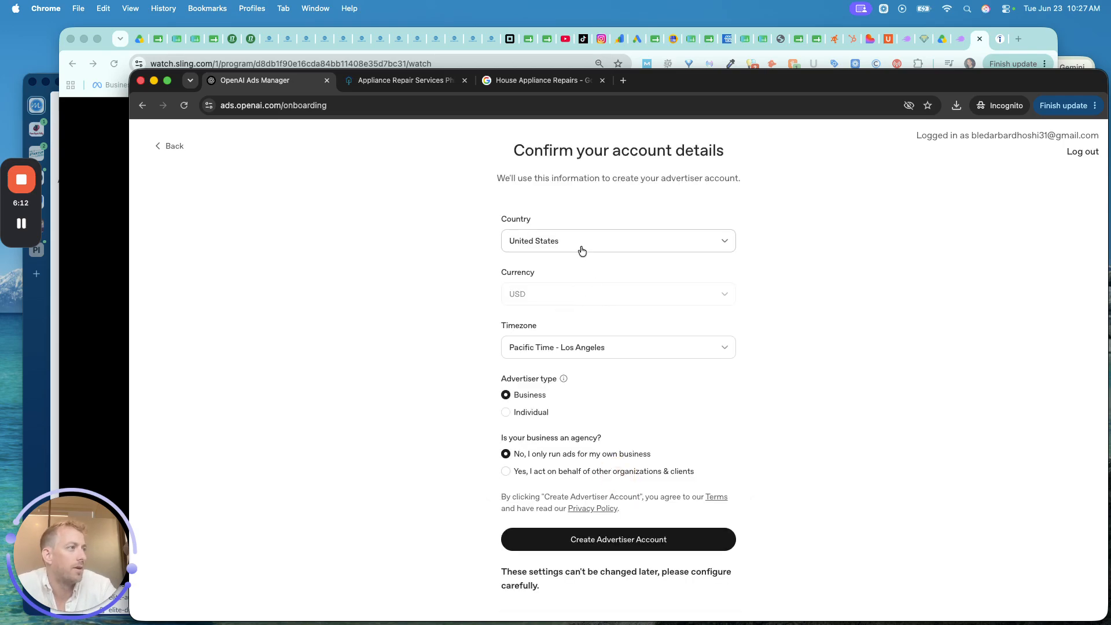
# - Set the time zone to Eastern Time - New York, choose not an agency, and create the account
pyautogui.click(550, 348)
pyautogui.write('new')
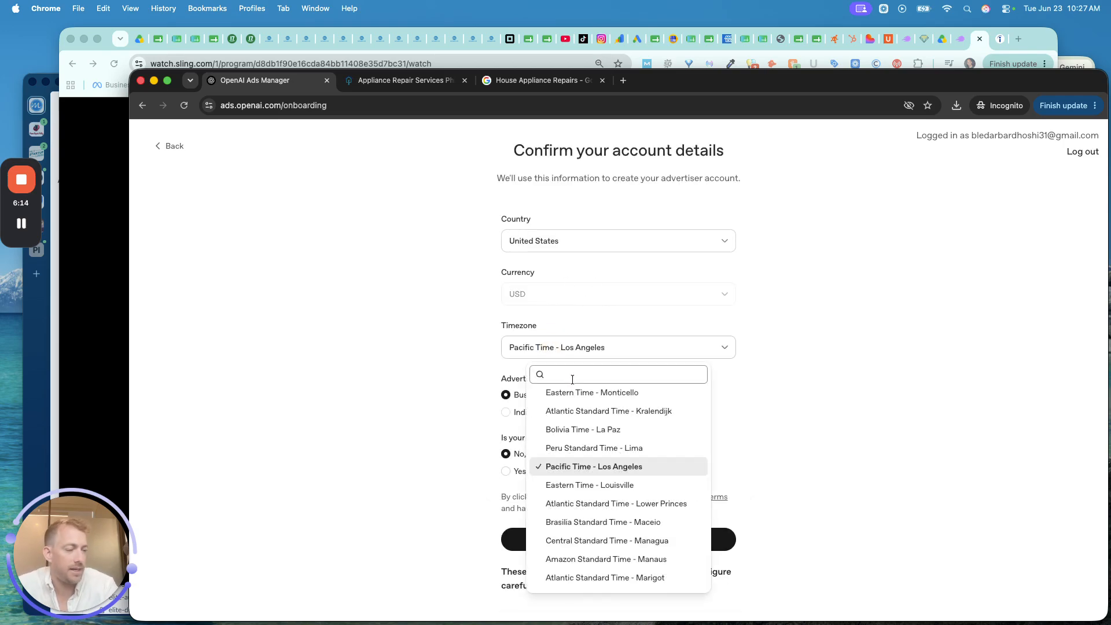
pyautogui.click(579, 396)
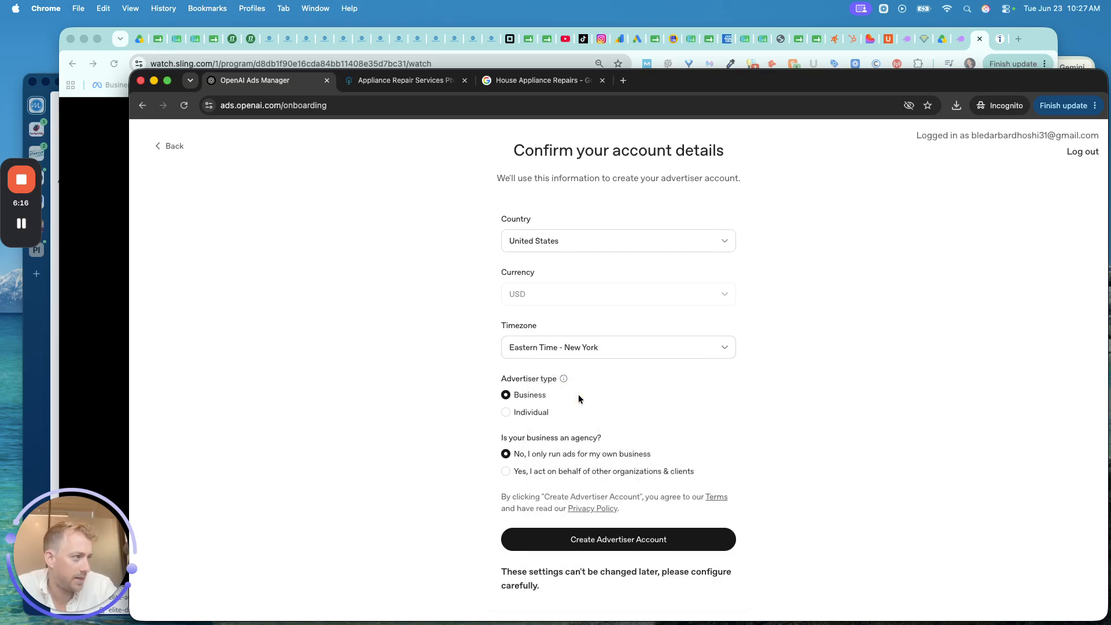
pyautogui.moveTo(564, 379)
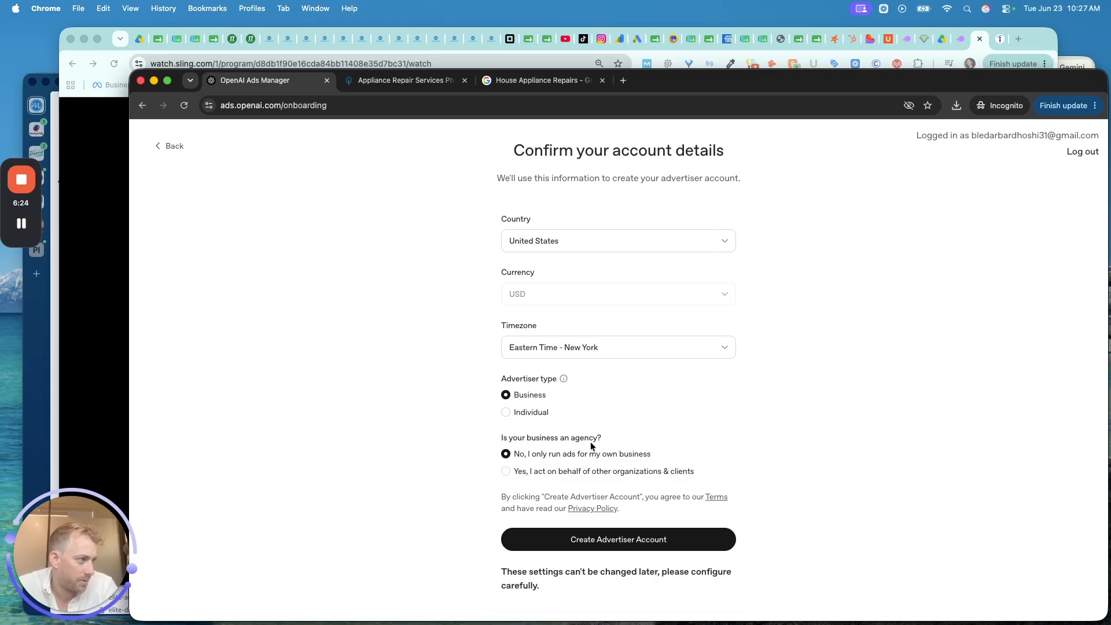
pyautogui.click(537, 471)
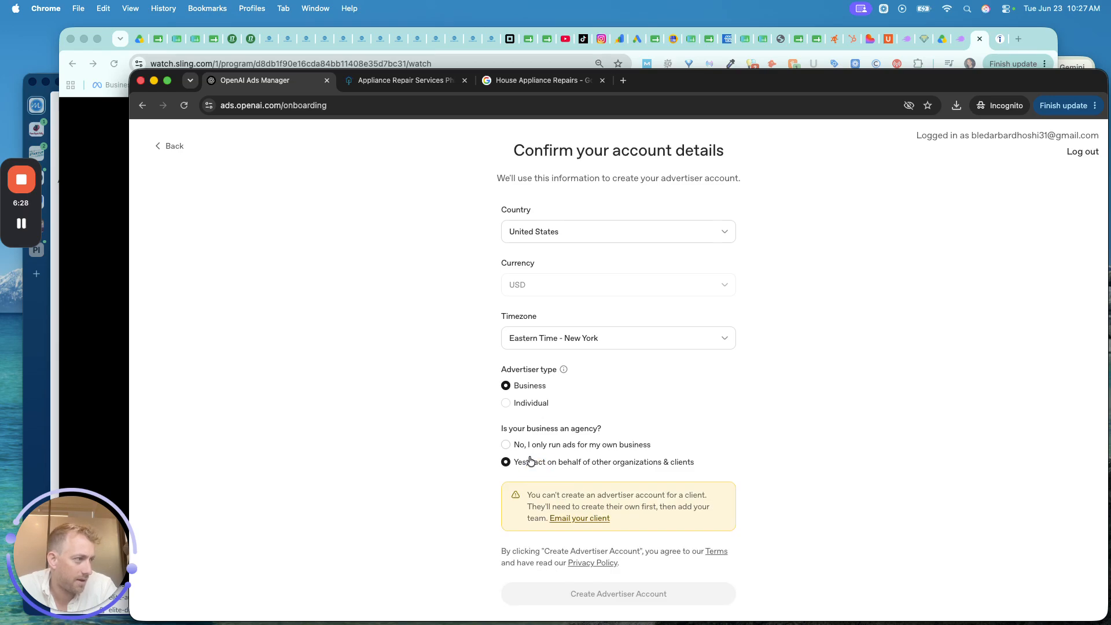
pyautogui.click(531, 450)
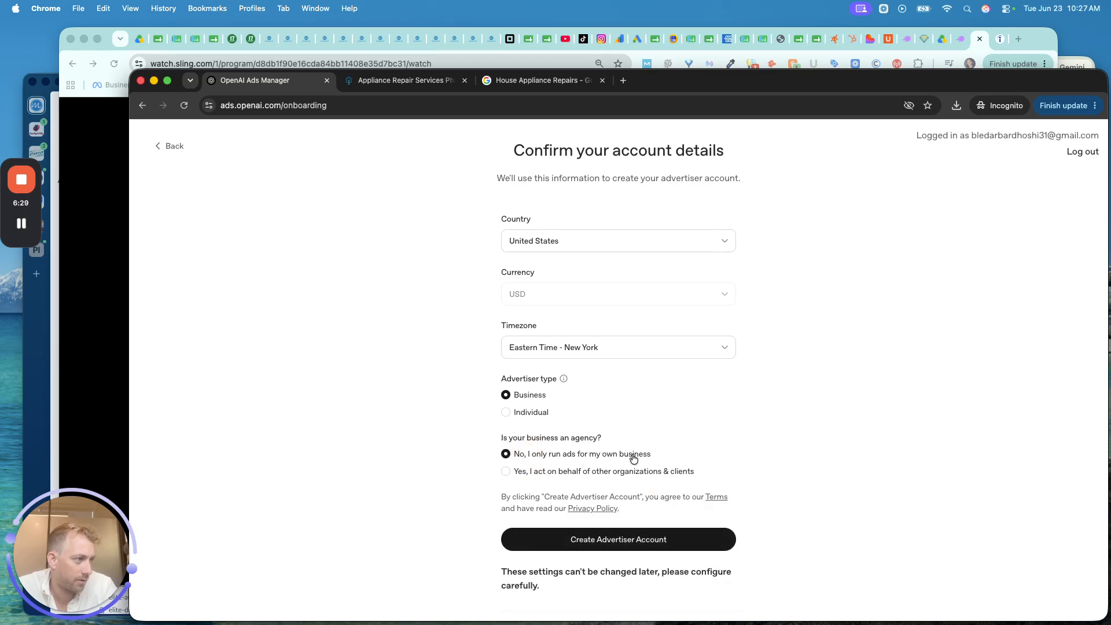
pyautogui.click(620, 540)
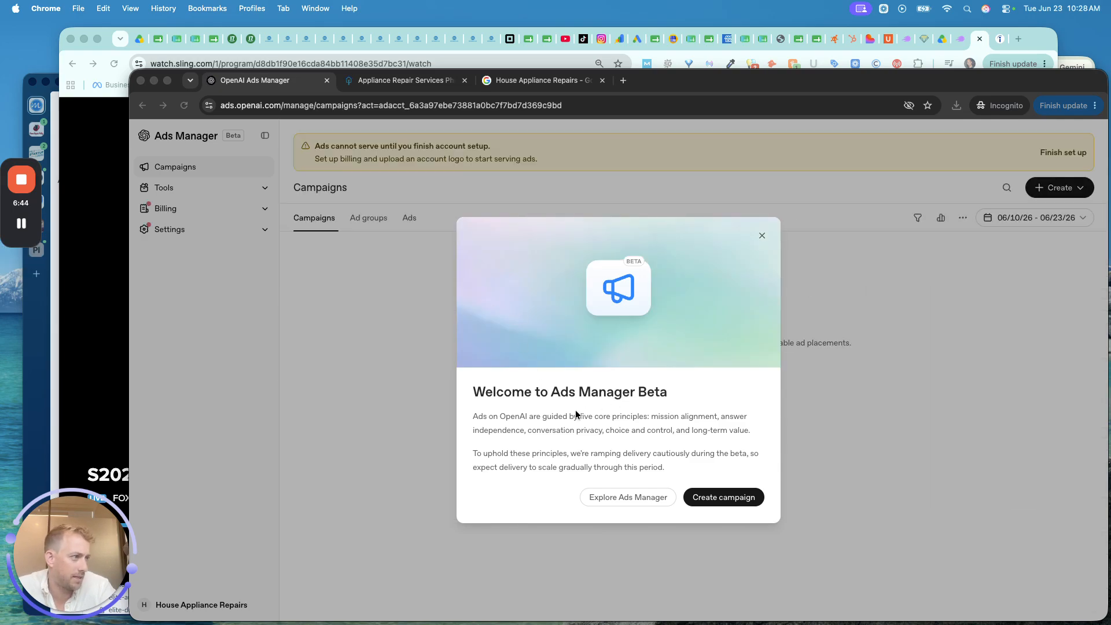
# - Start a new campaign 'House Appliance Leads', keep Clicks, set a $35 daily budget, and continue
pyautogui.click(695, 473)
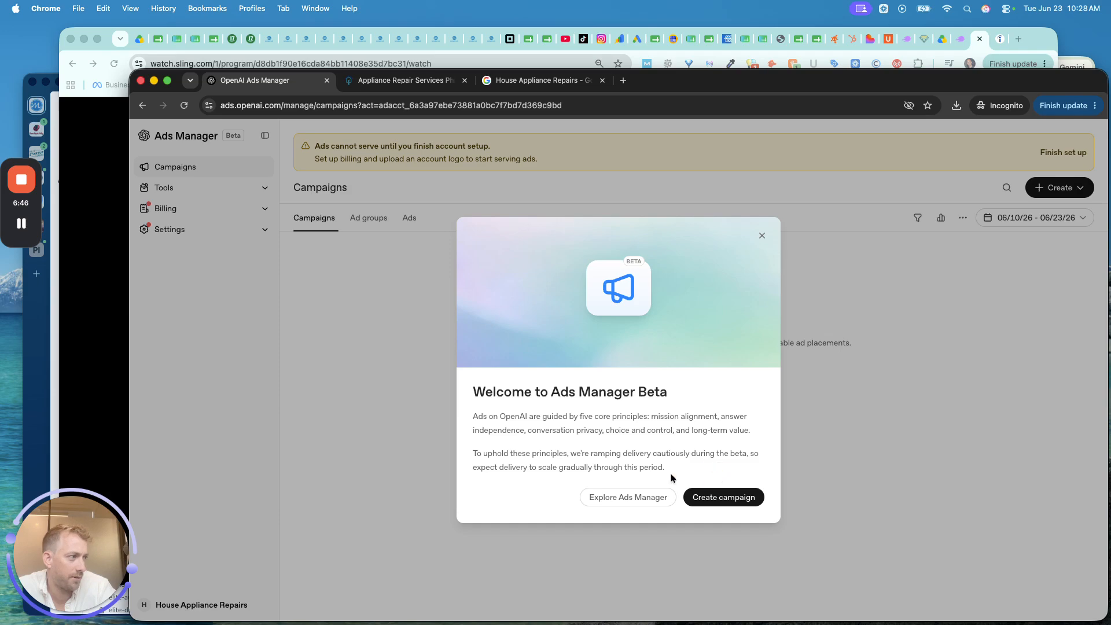
pyautogui.click(707, 498)
pyautogui.click(561, 211)
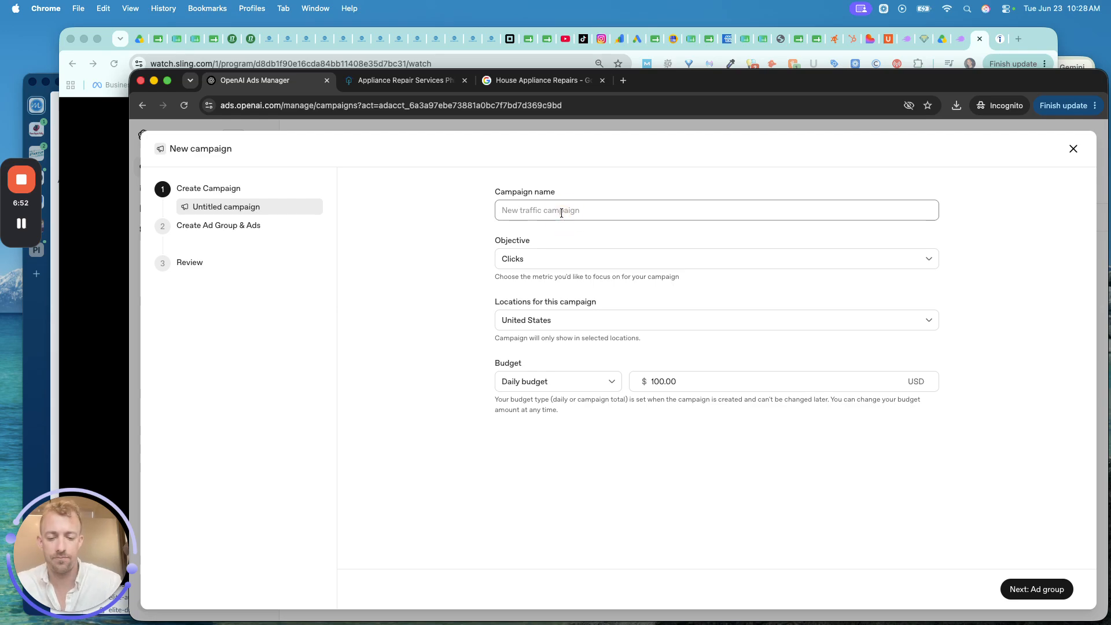
pyautogui.write('House')
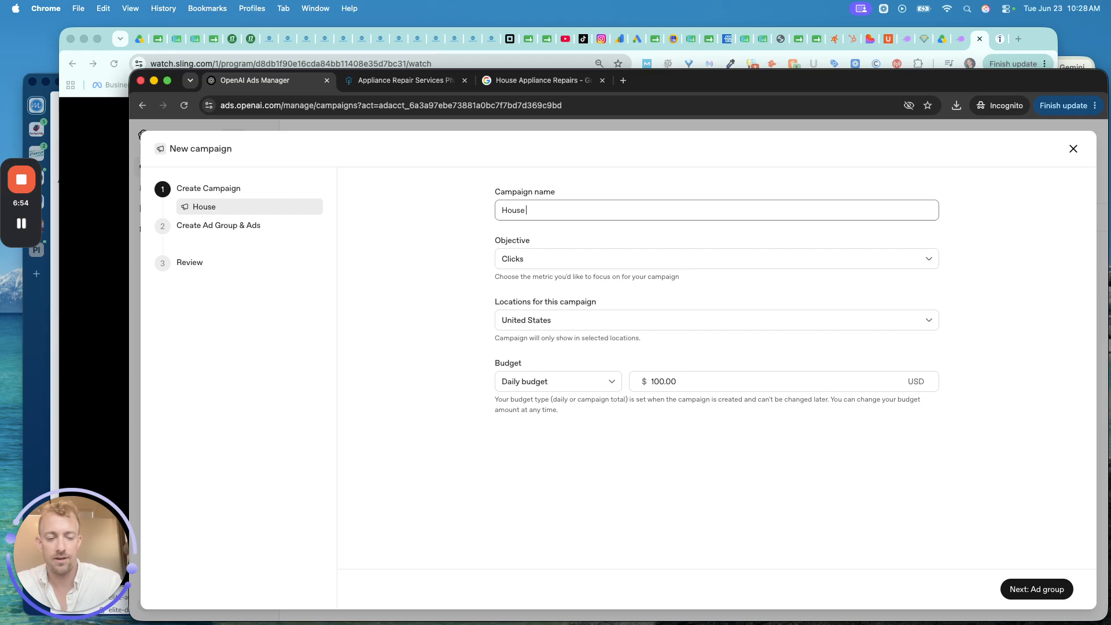
pyautogui.write(' Appliance Leads')
pyautogui.click(533, 260)
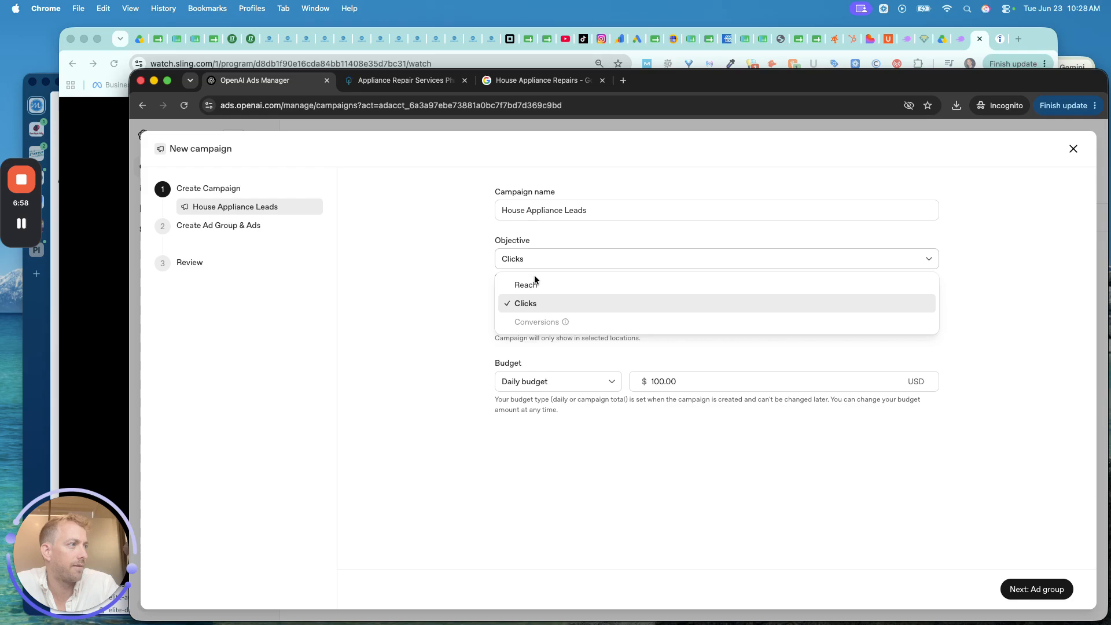
pyautogui.click(529, 304)
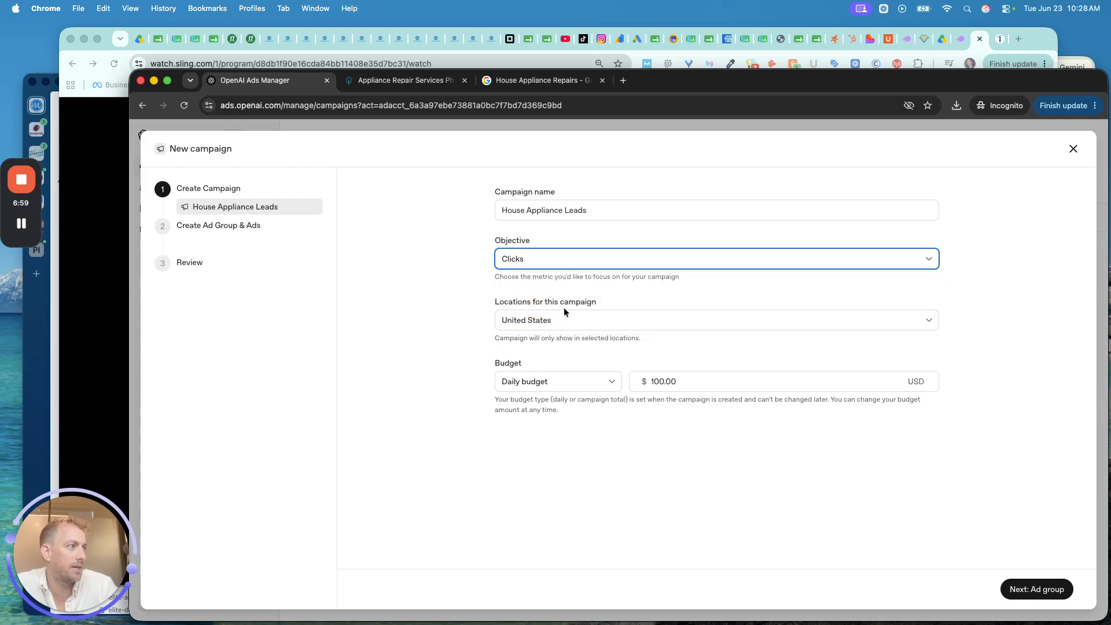
pyautogui.doubleClick(669, 381)
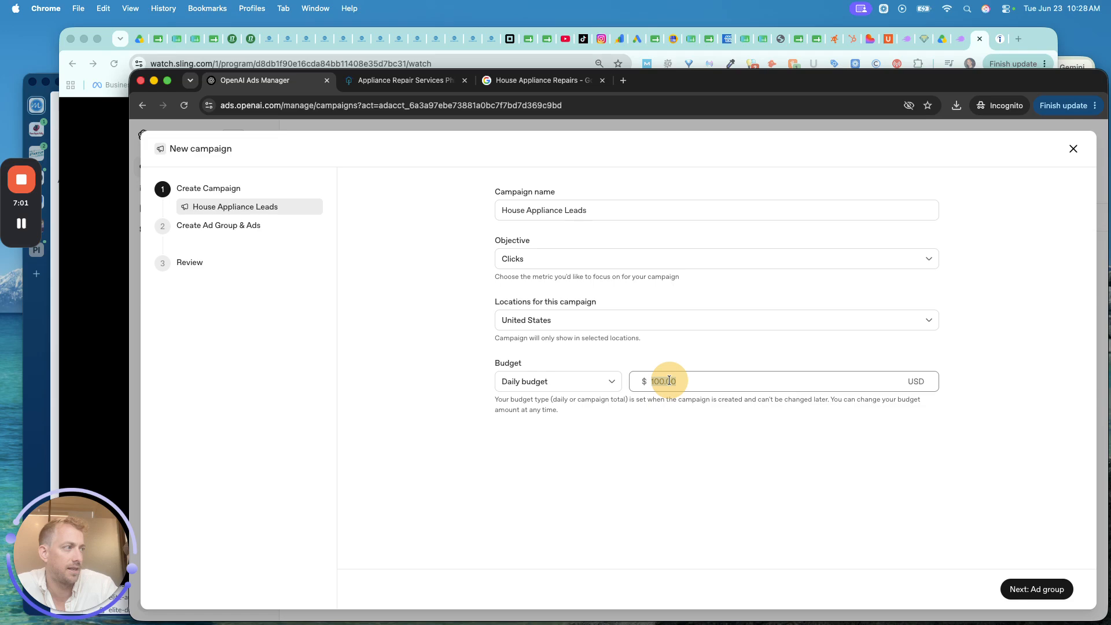
pyautogui.write('35')
pyautogui.click(677, 423)
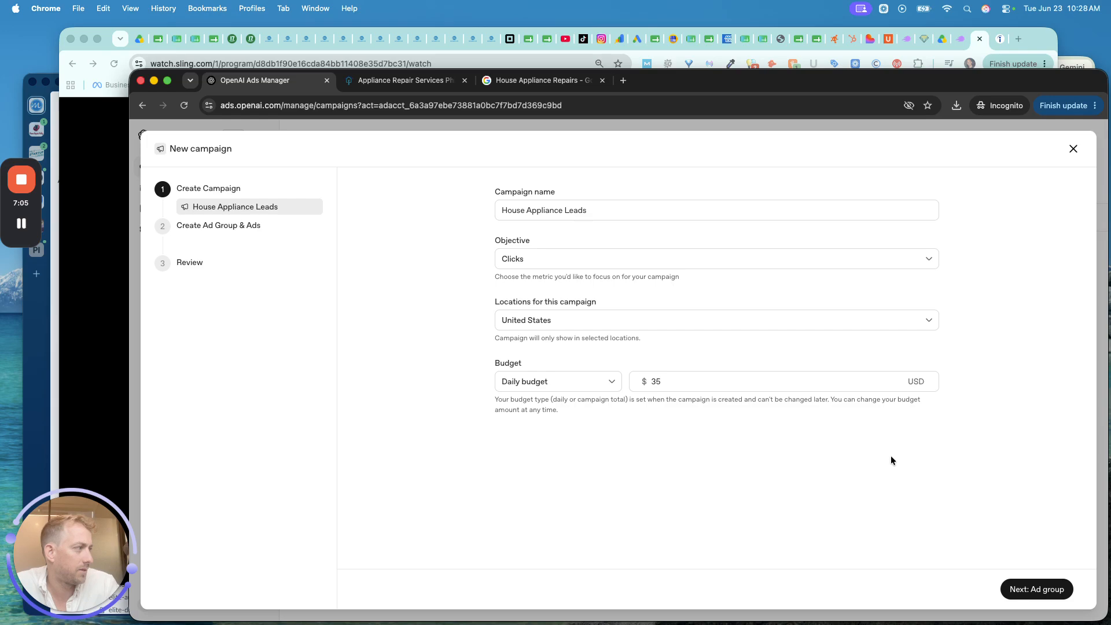
pyautogui.click(1017, 589)
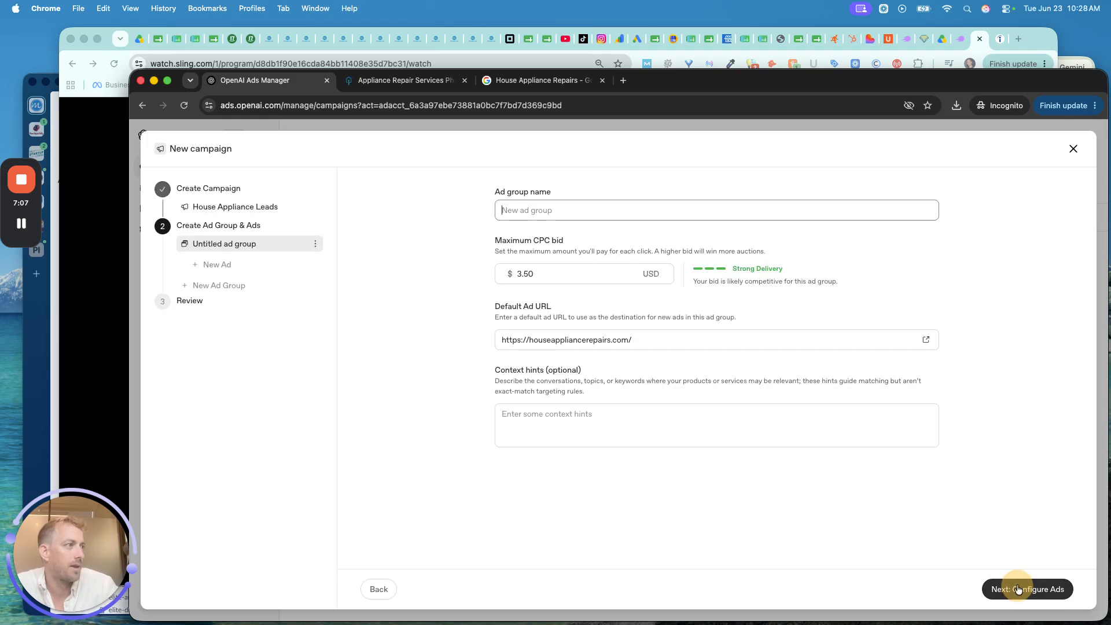
# - Name the ad group 'House Appliance Repairs Conversion', then bring the measurement-pixel docs forward
pyautogui.click(548, 220)
pyautogui.write('House Appliance Repairs')
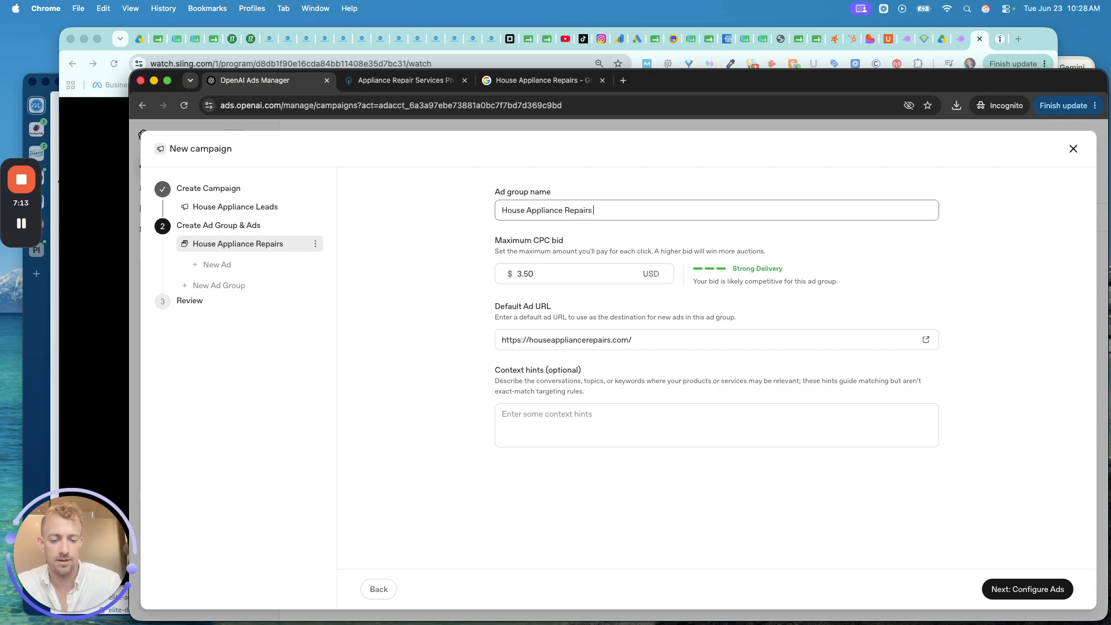
pyautogui.write(' Conversion')
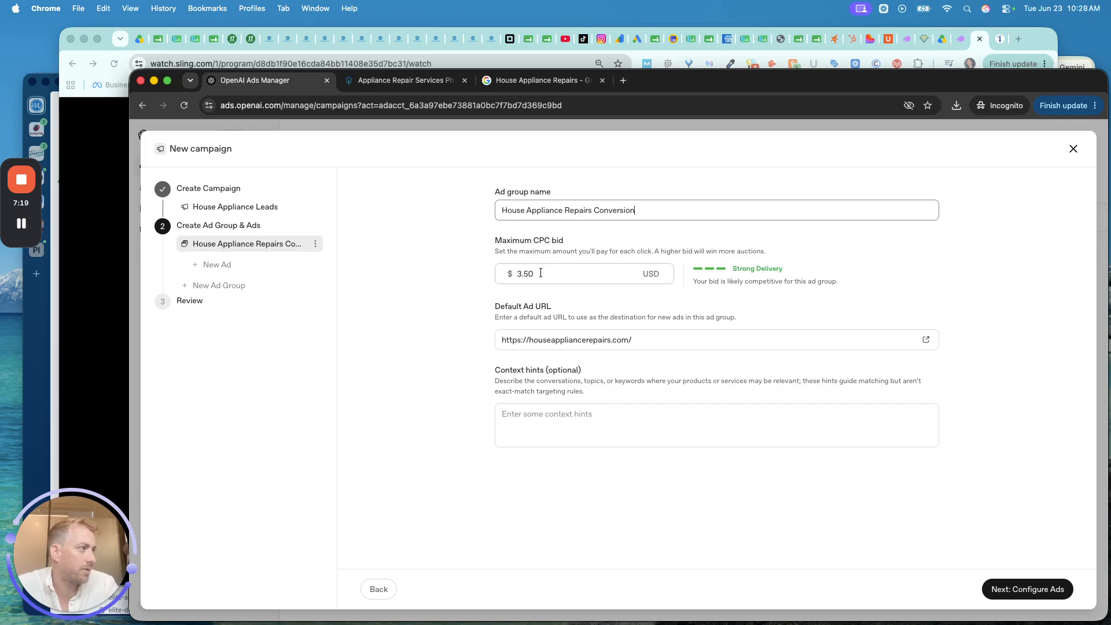
pyautogui.click(553, 417)
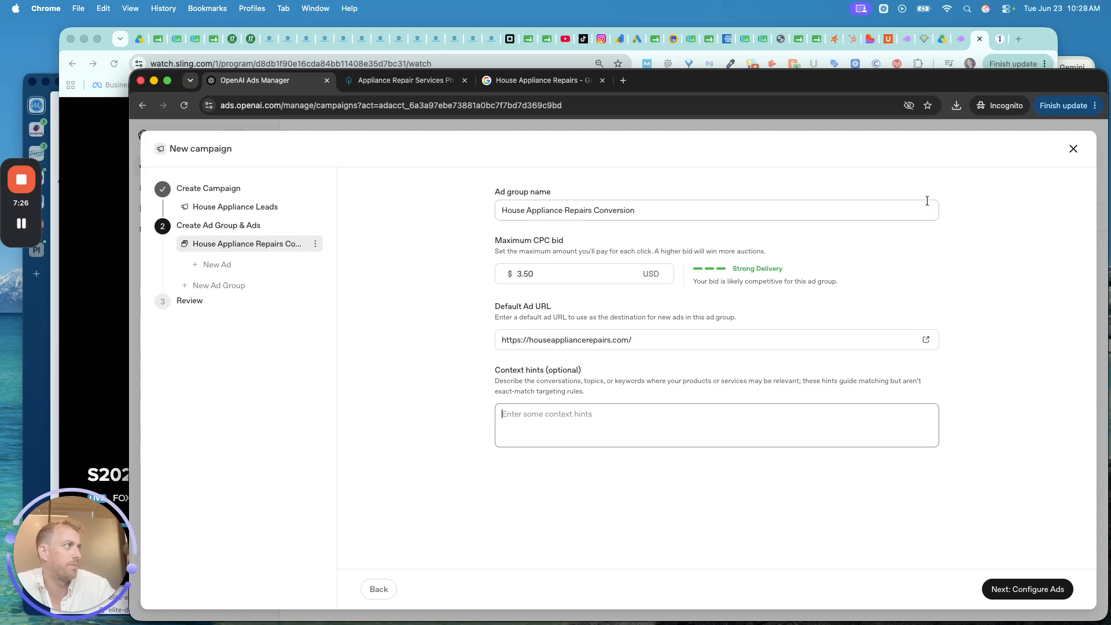
pyautogui.click(1085, 60)
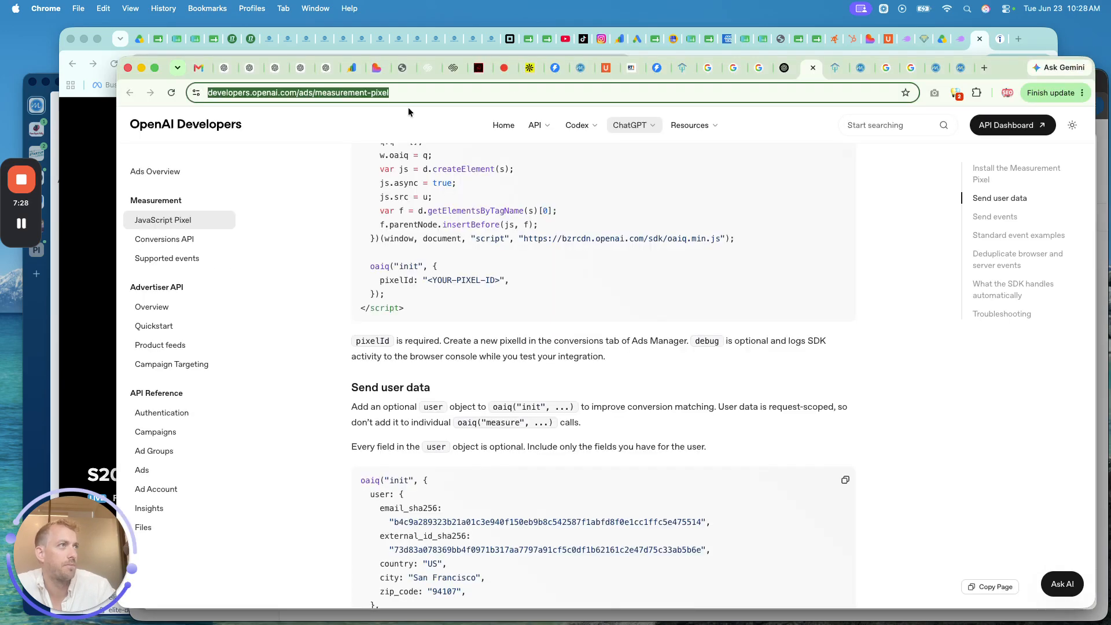
# - Copy ChatGPT's 30 appliance repair search phrases and paste them into the ad group's Context hints
pyautogui.click(224, 68)
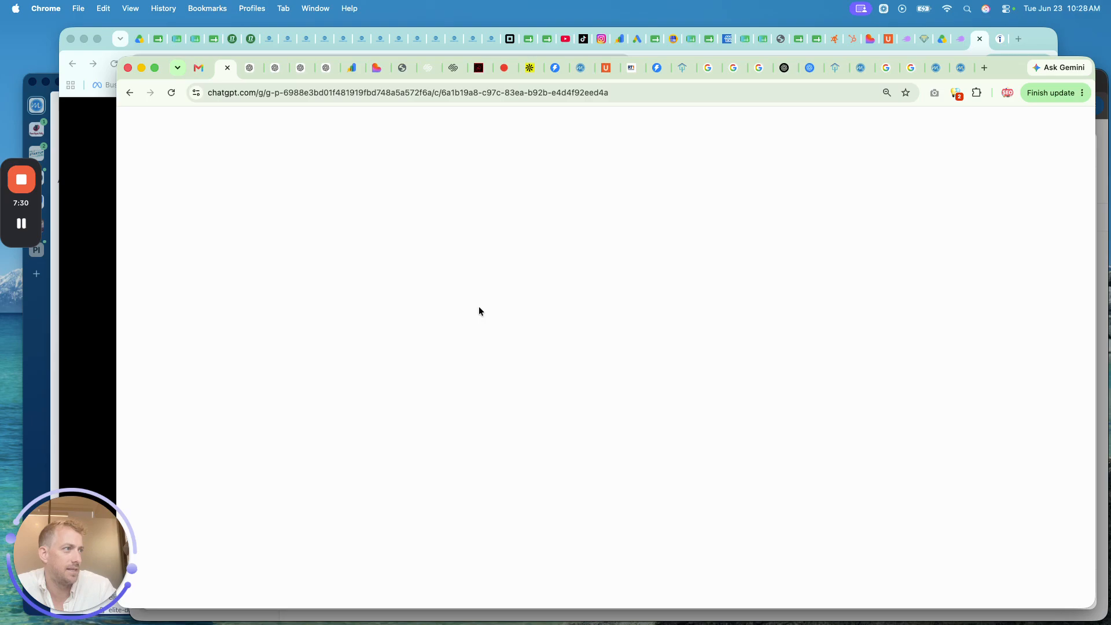
pyautogui.scroll(10, 478, 312)
pyautogui.scroll(2, 478, 312)
pyautogui.scroll(-8, 478, 311)
pyautogui.scroll(-1, 478, 311)
pyautogui.moveTo(592, 451); pyautogui.dragTo(510, 144)
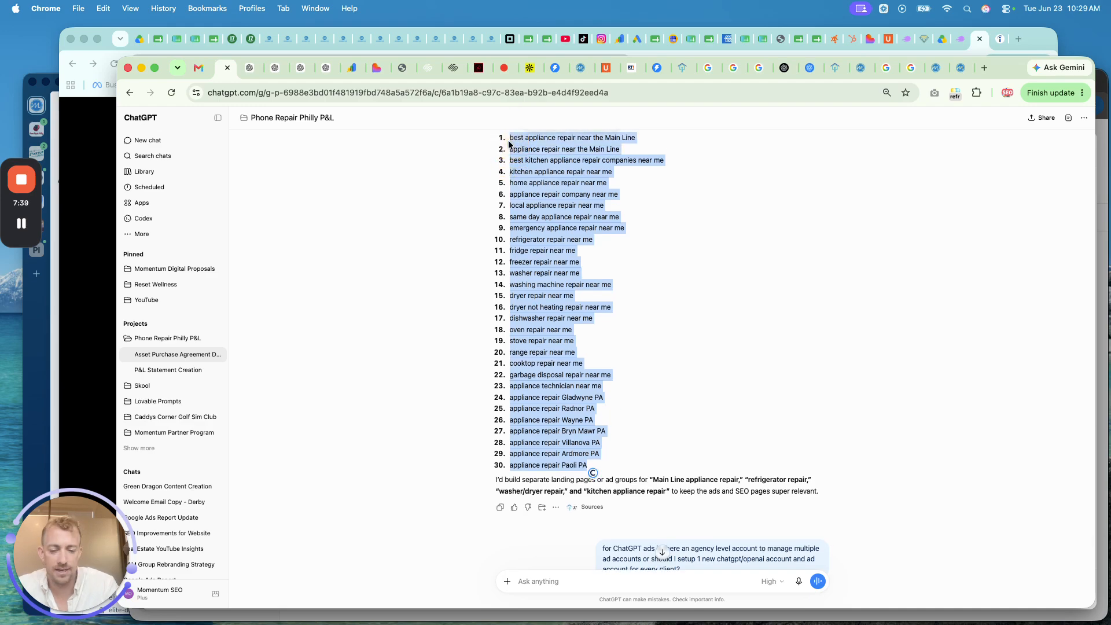
pyautogui.press('super+c')
pyautogui.click(1101, 186)
pyautogui.click(666, 425)
pyautogui.press('super+v')
# - Finish the context hints, move on to ad configuration, and name the ad 'Appliance Repairs TEST'
pyautogui.click(805, 463)
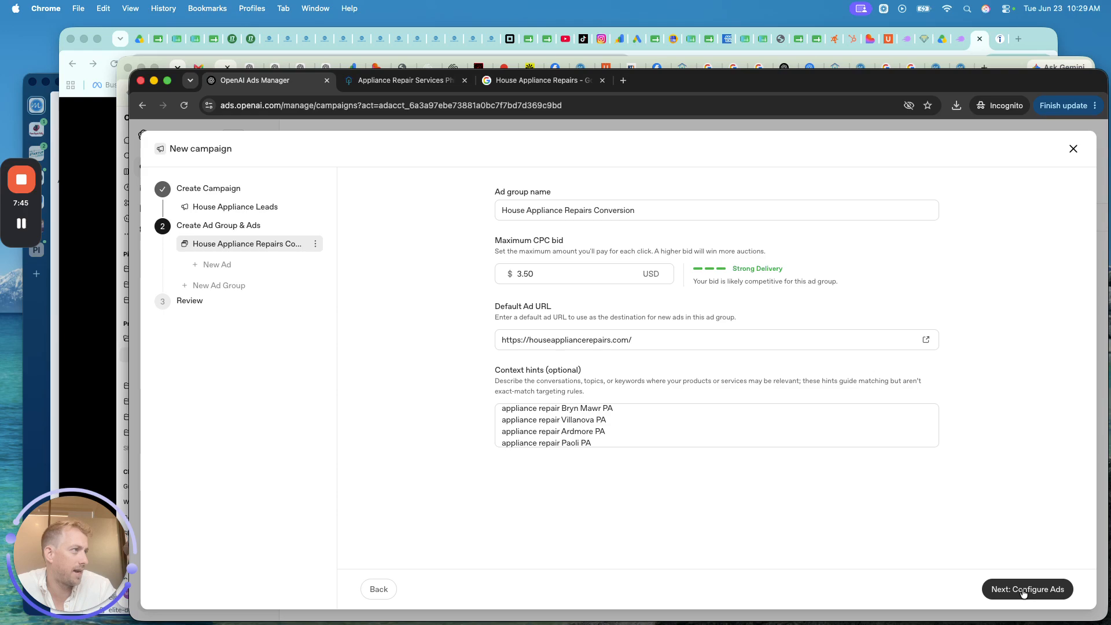
pyautogui.click(982, 564)
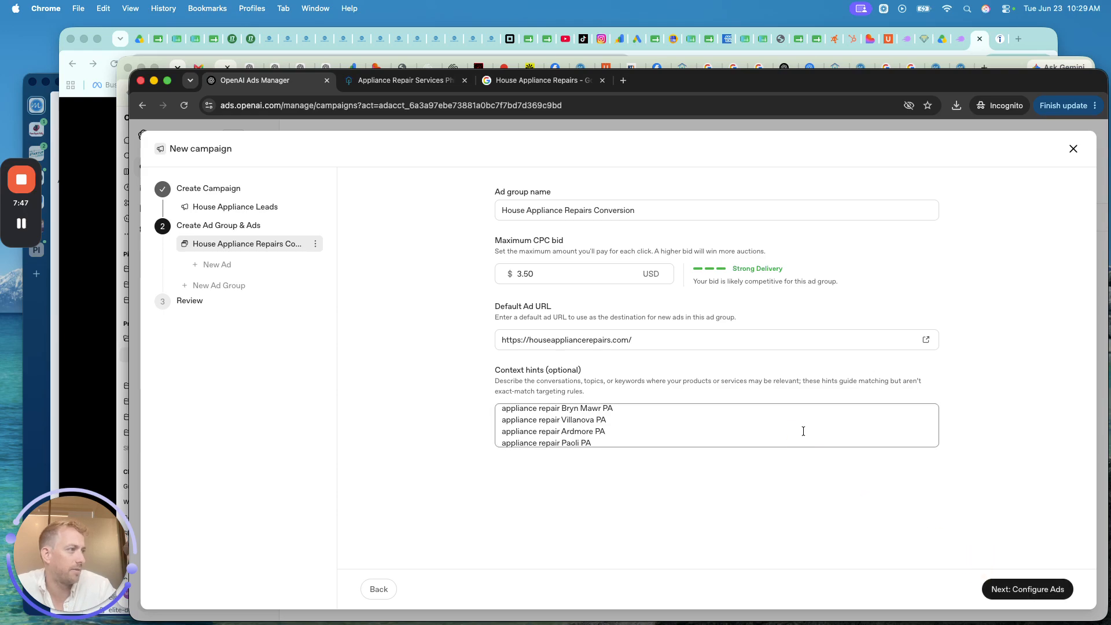
pyautogui.click(1003, 589)
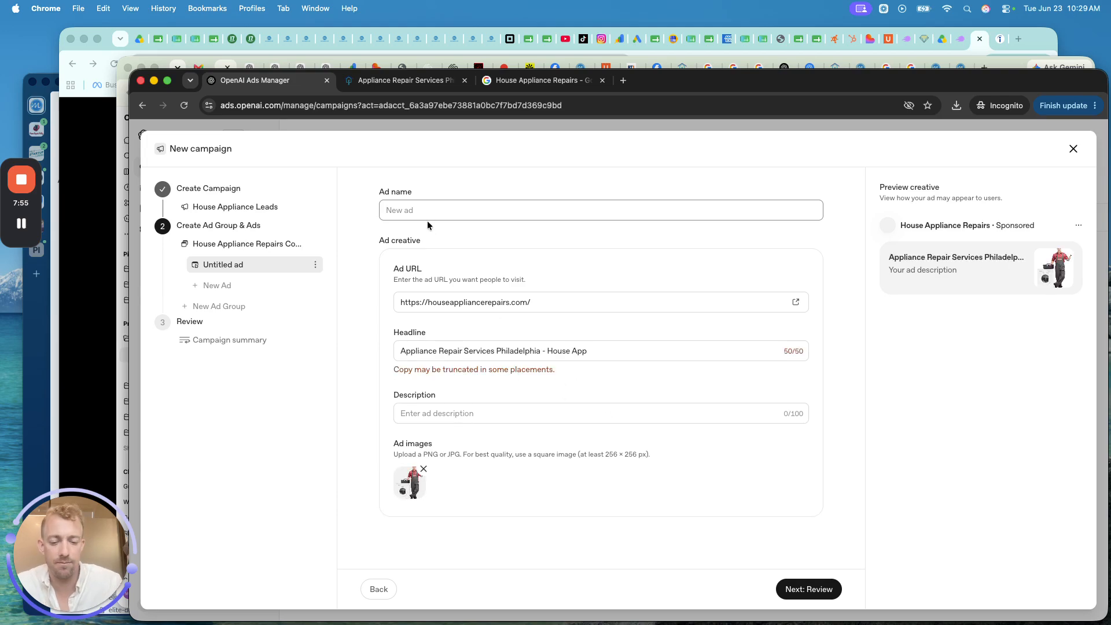
pyautogui.write('Appliance')
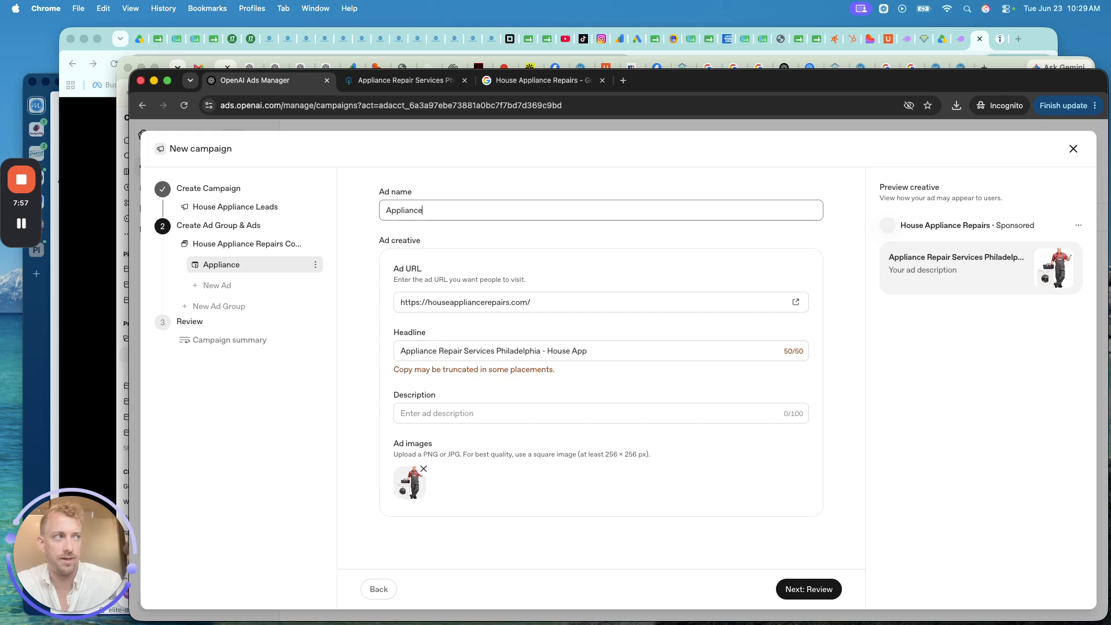
pyautogui.write(' Repairs TEST')
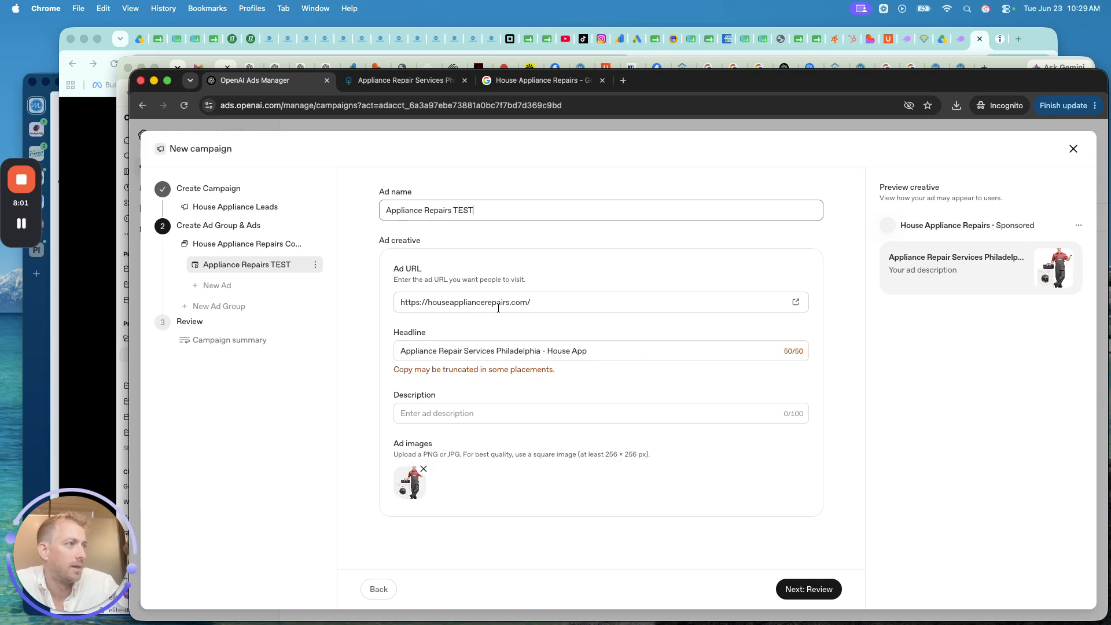
# - Replace the headline with '#1 House Appliance Repair'
pyautogui.tripleClick(450, 349)
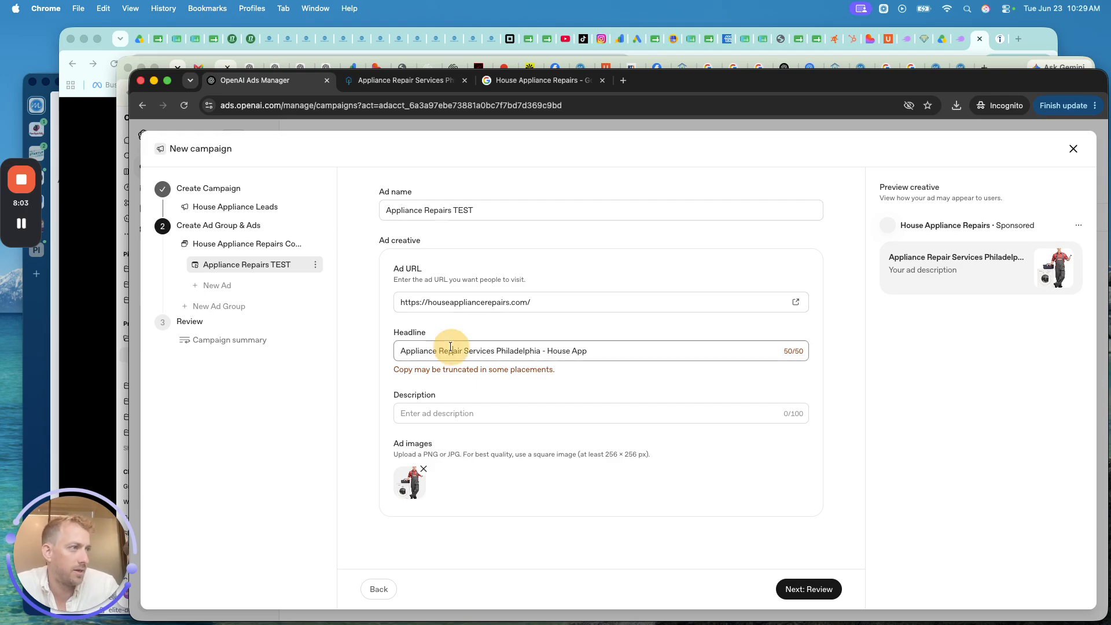
pyautogui.write('#1 House Appliance')
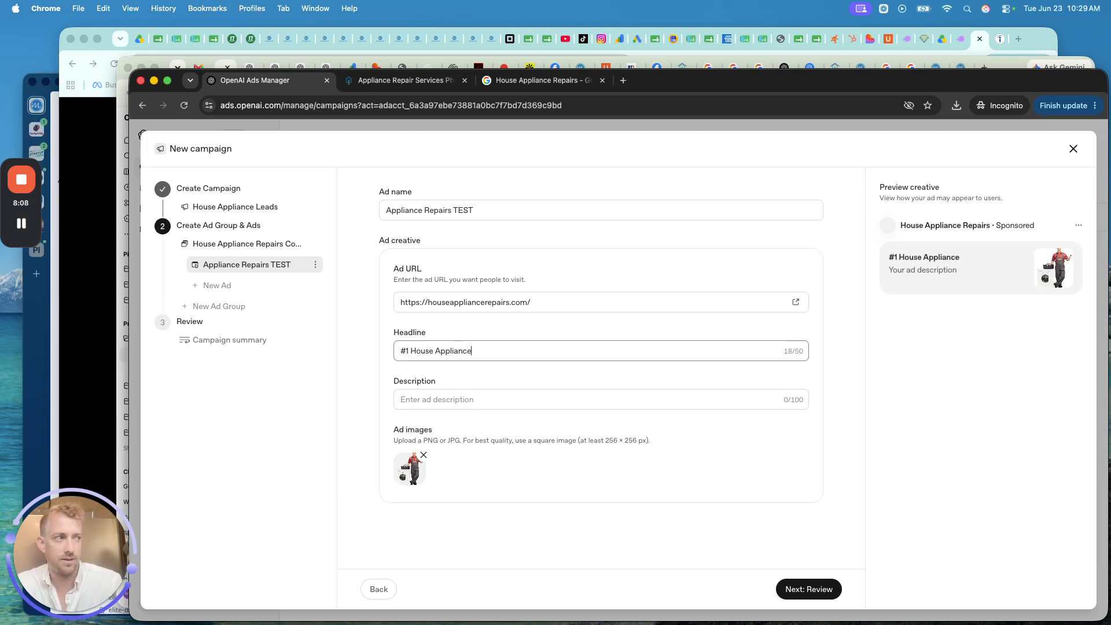
pyautogui.write(' Repair')
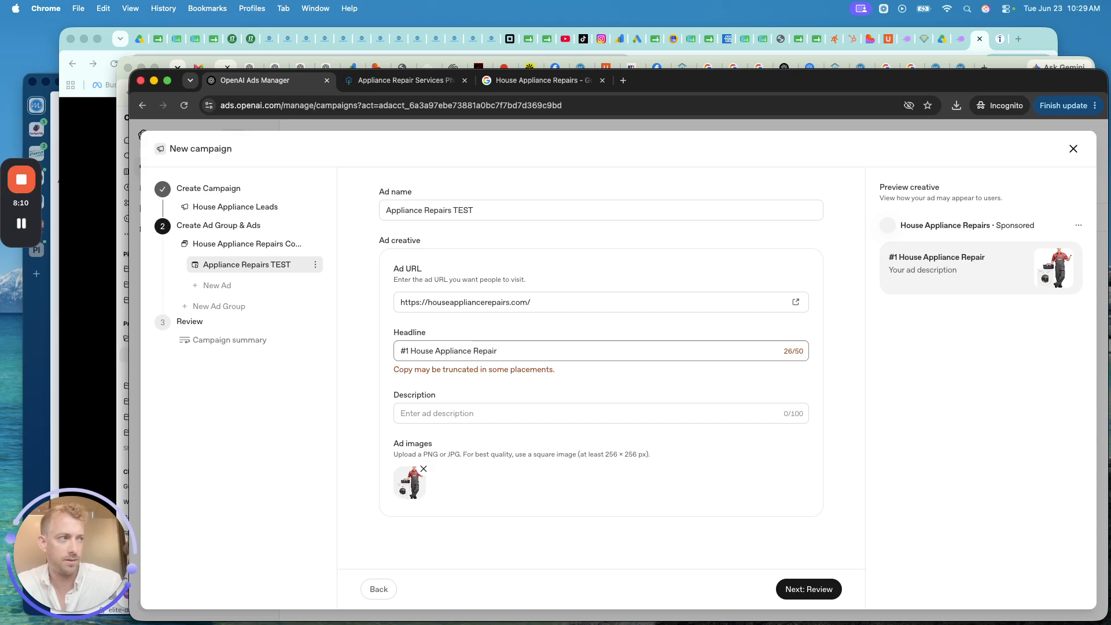
pyautogui.write('s')
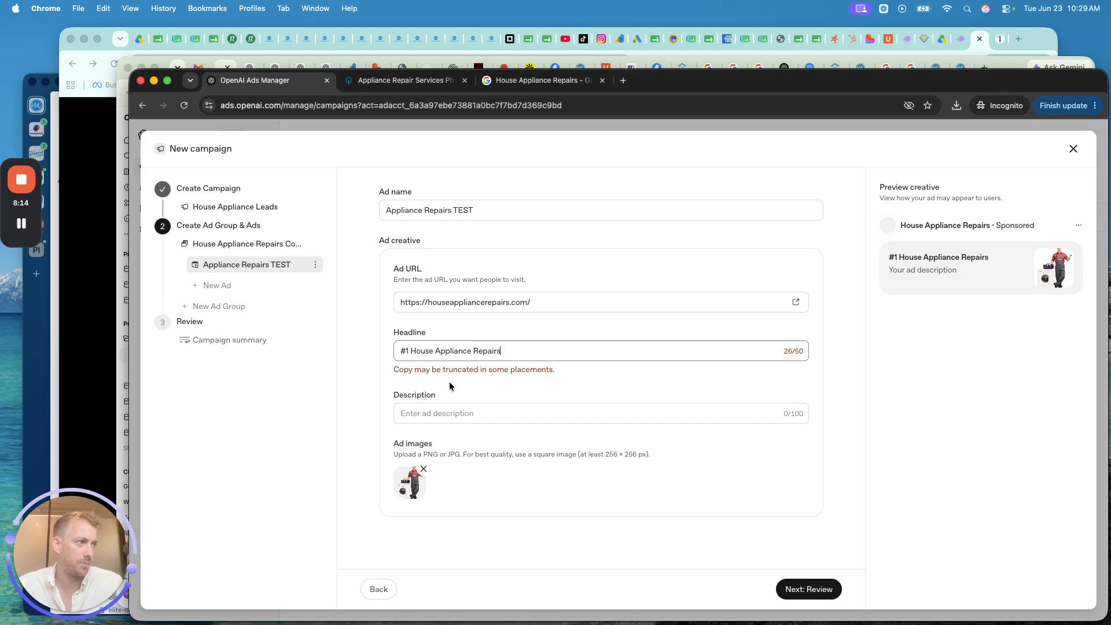
pyautogui.press('BackSpace')
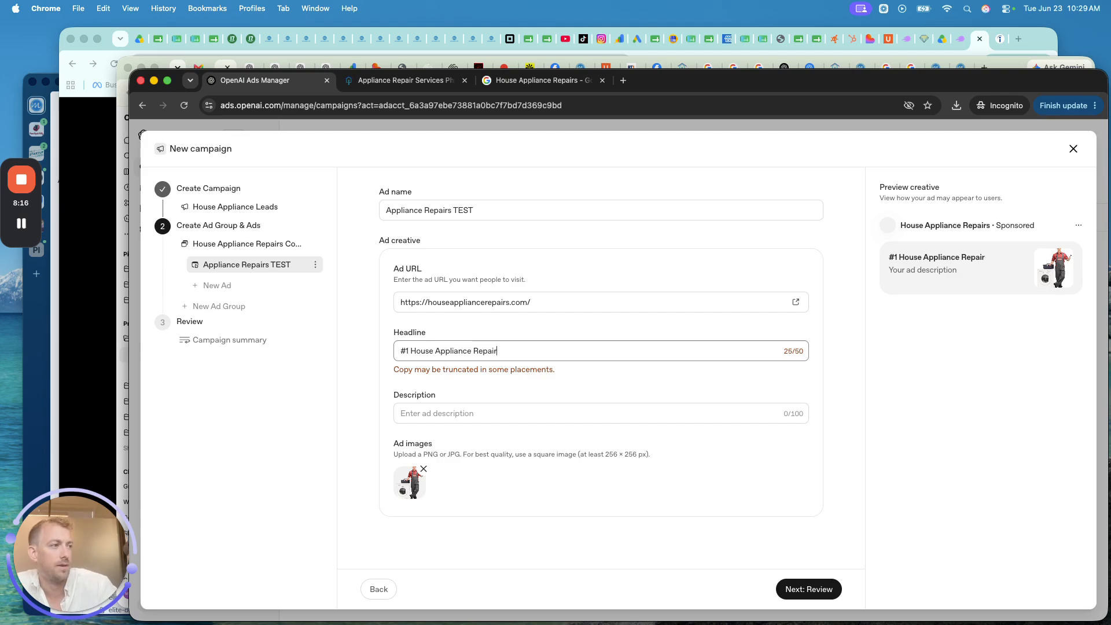
pyautogui.click(437, 412)
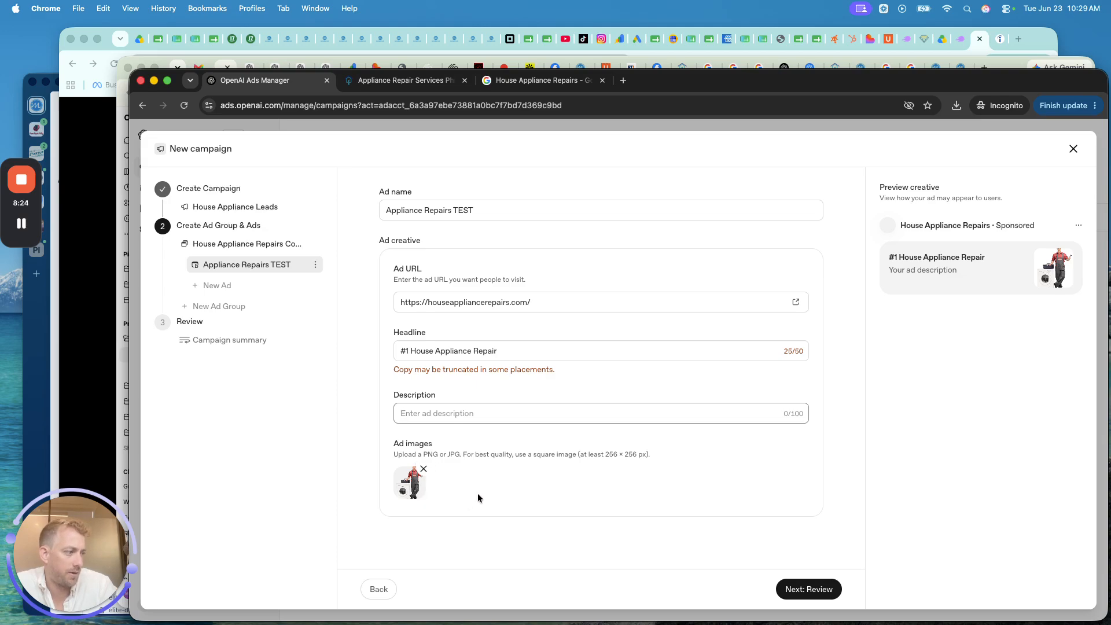
# - Enter a first-draft description: 'Call for House Aplliance Repairs: Kitchen Bathroom, Fridge & More!'
pyautogui.click(455, 416)
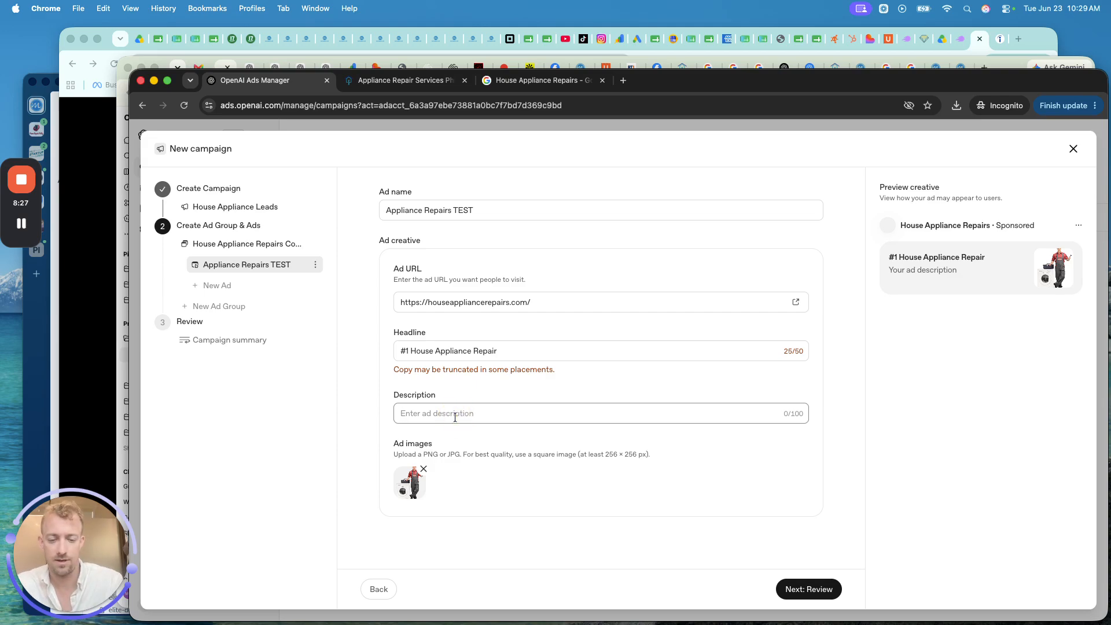
pyautogui.write('Call for ')
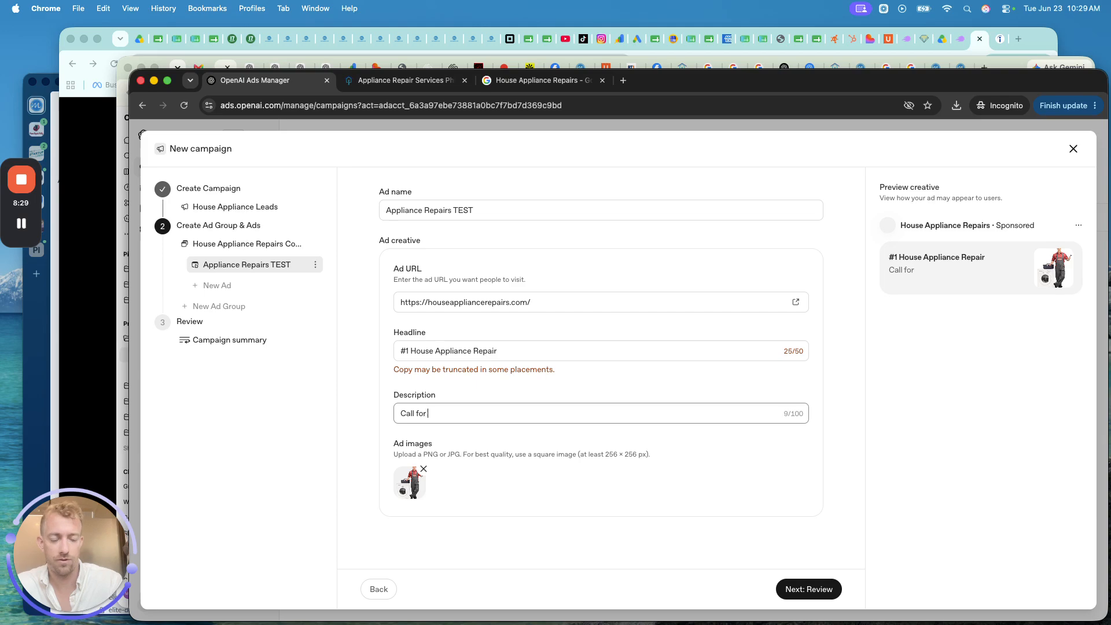
pyautogui.write('House Apl')
pyautogui.write('liance Repairs: Kitchen Bathroom, Fridge & More!')
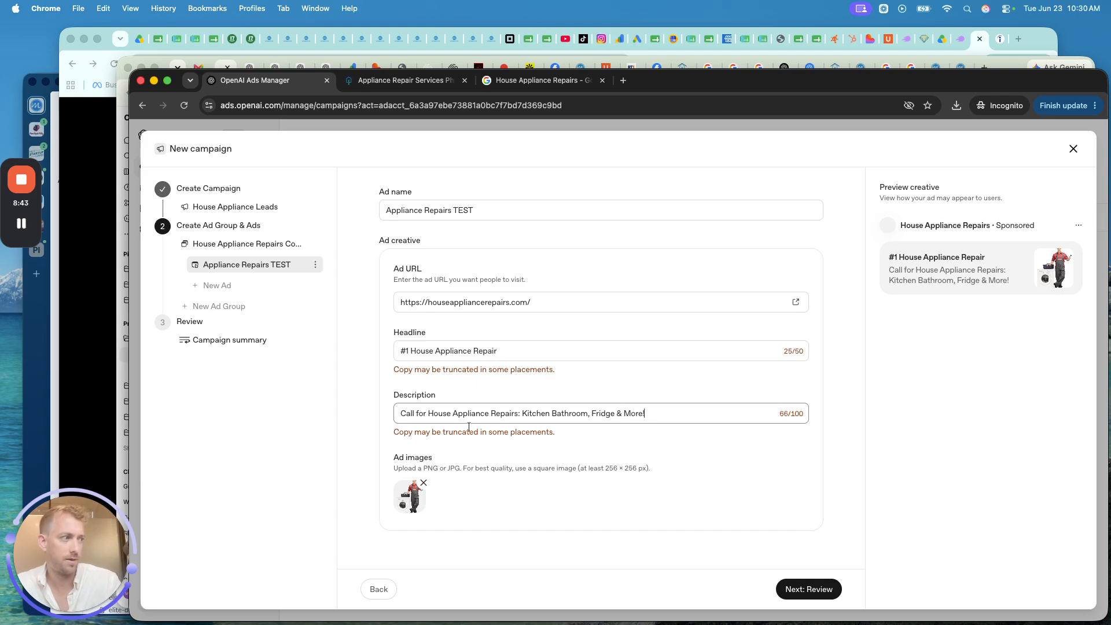
pyautogui.click(549, 413)
pyautogui.write(',')
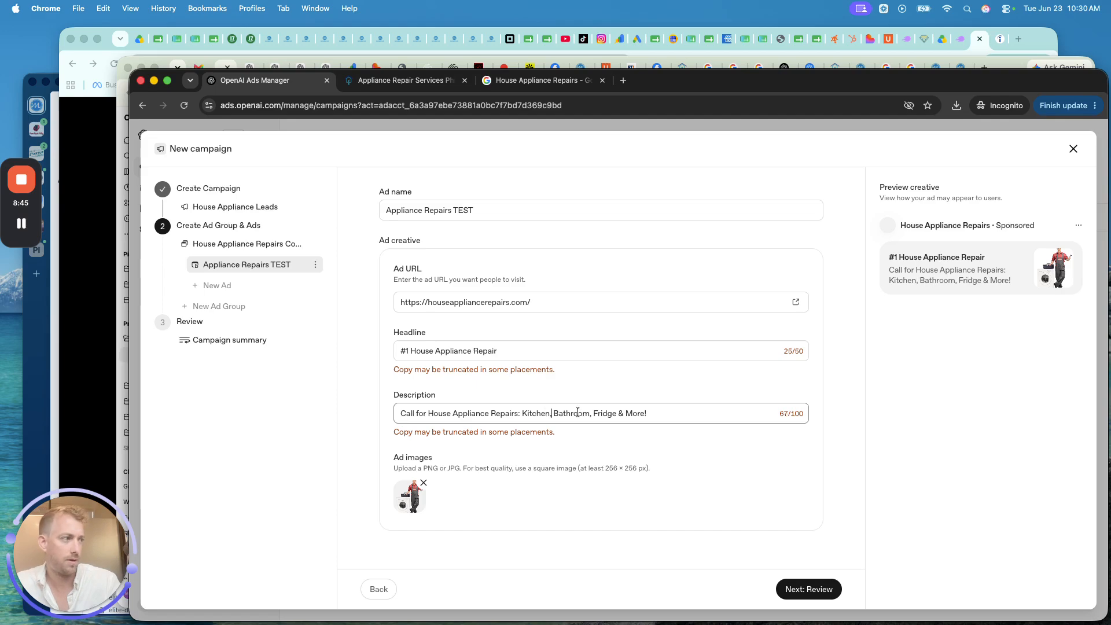
# - Rework the description to end 'Fridge, Heater, Washer, Dryer & More!' and continue to Review
pyautogui.doubleClick(524, 412)
pyautogui.write('Frd')
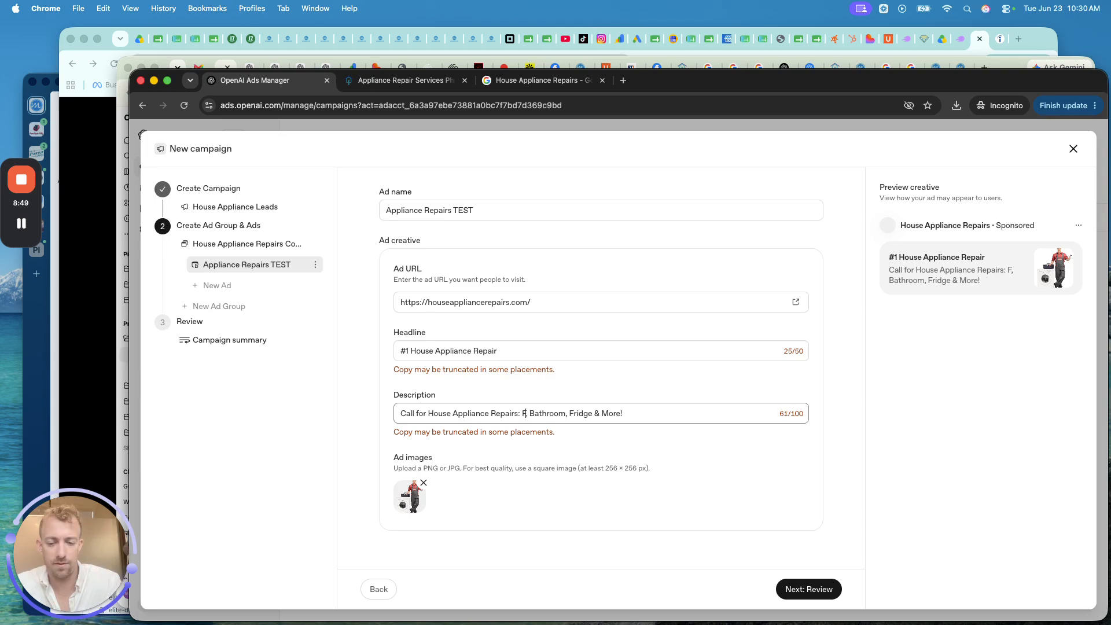
pyautogui.press('BackSpace')
pyautogui.write('idge')
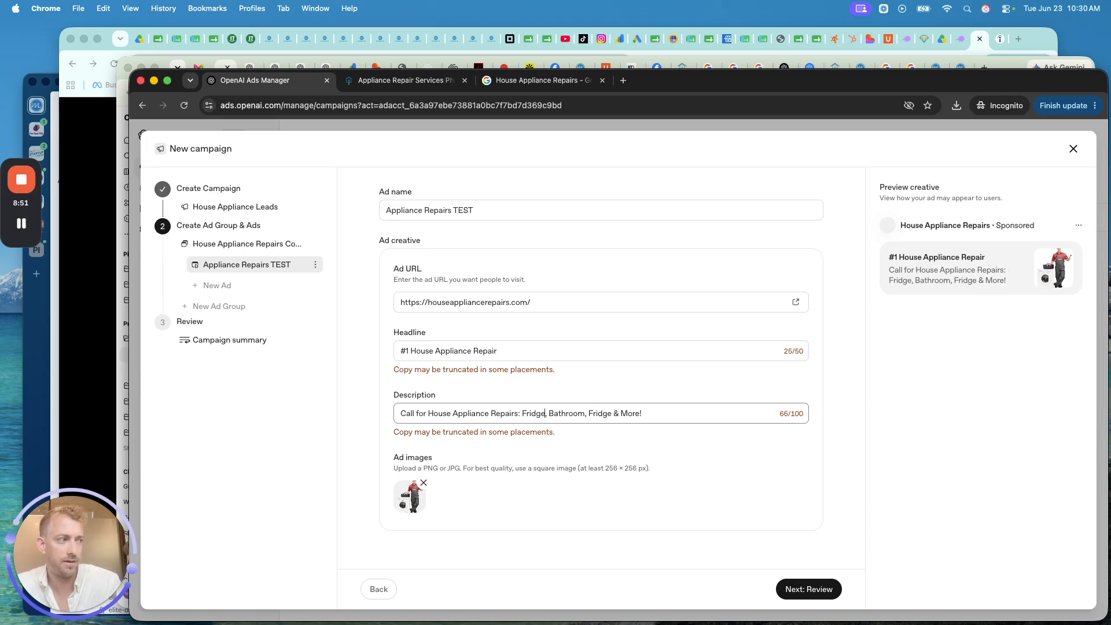
pyautogui.write(', Heater')
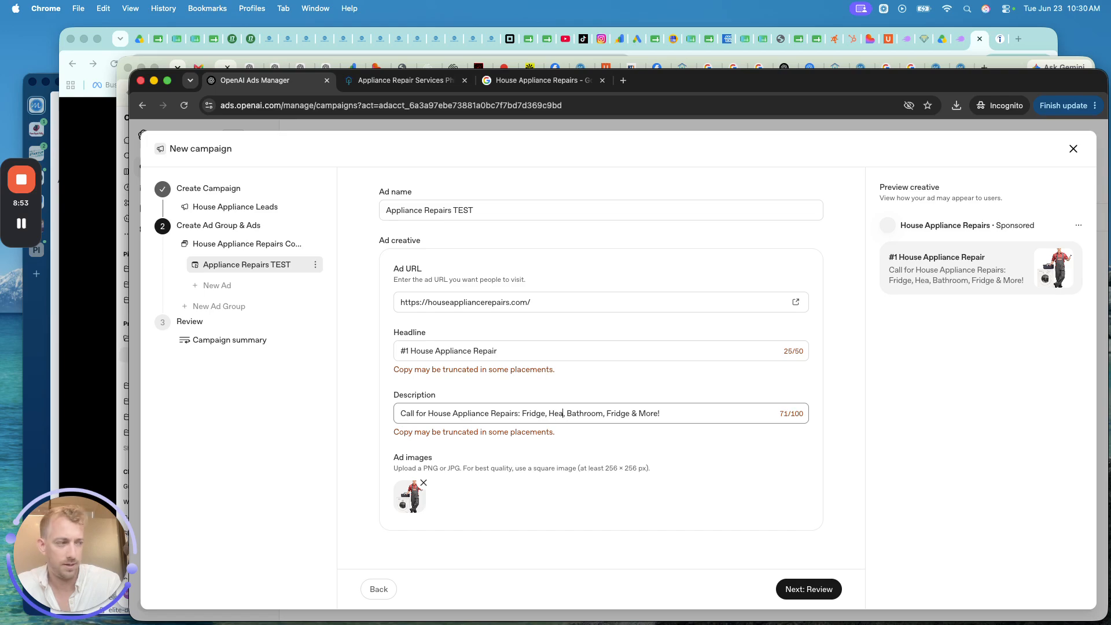
pyautogui.write(',')
pyautogui.write(' HVA')
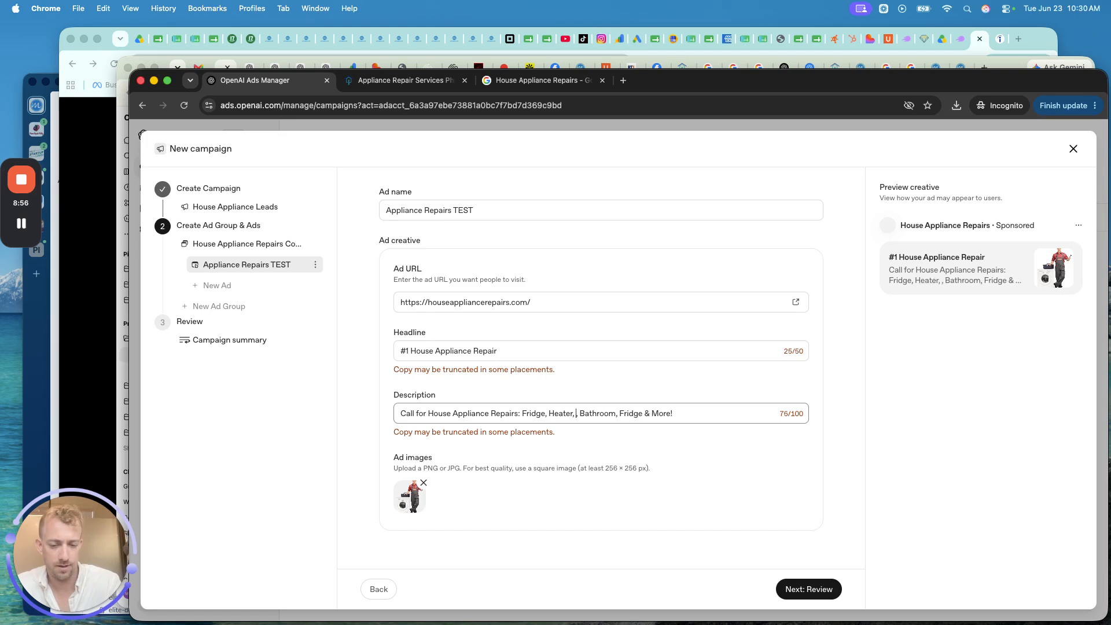
pyautogui.press('BackSpace')
pyautogui.press('BackSpace')
pyautogui.press('BackSpace')
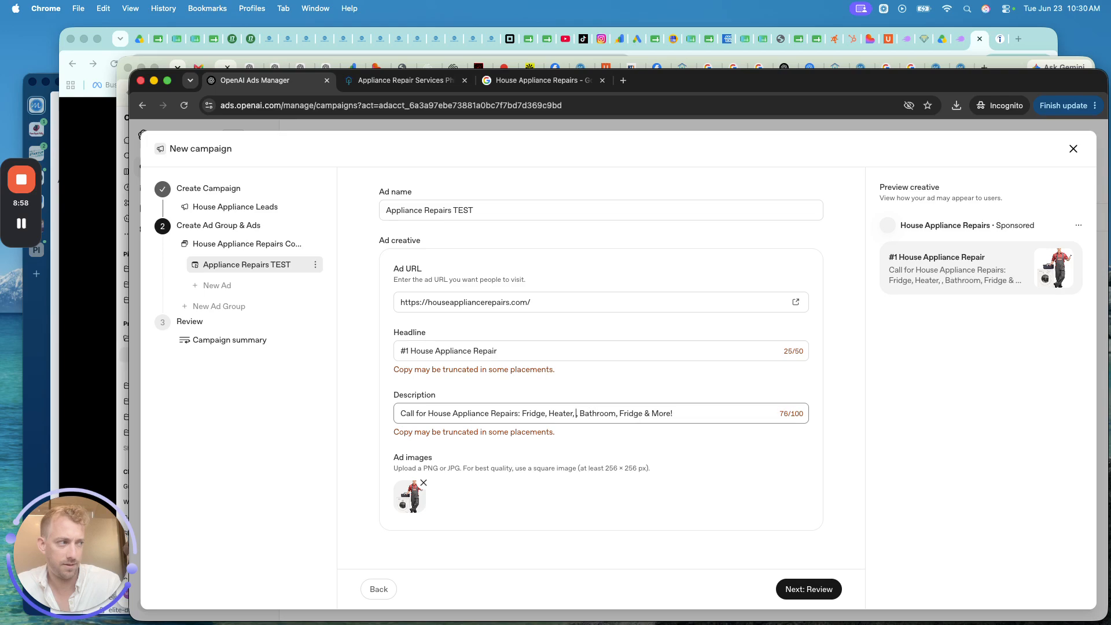
pyautogui.write('Washer, D')
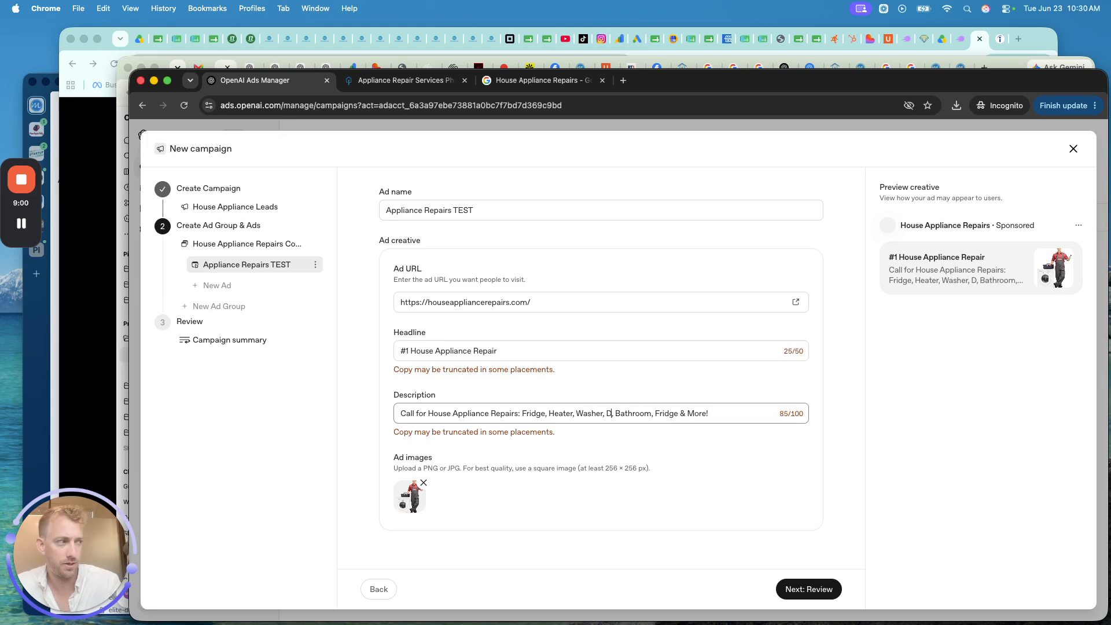
pyautogui.write('ryer & More!')
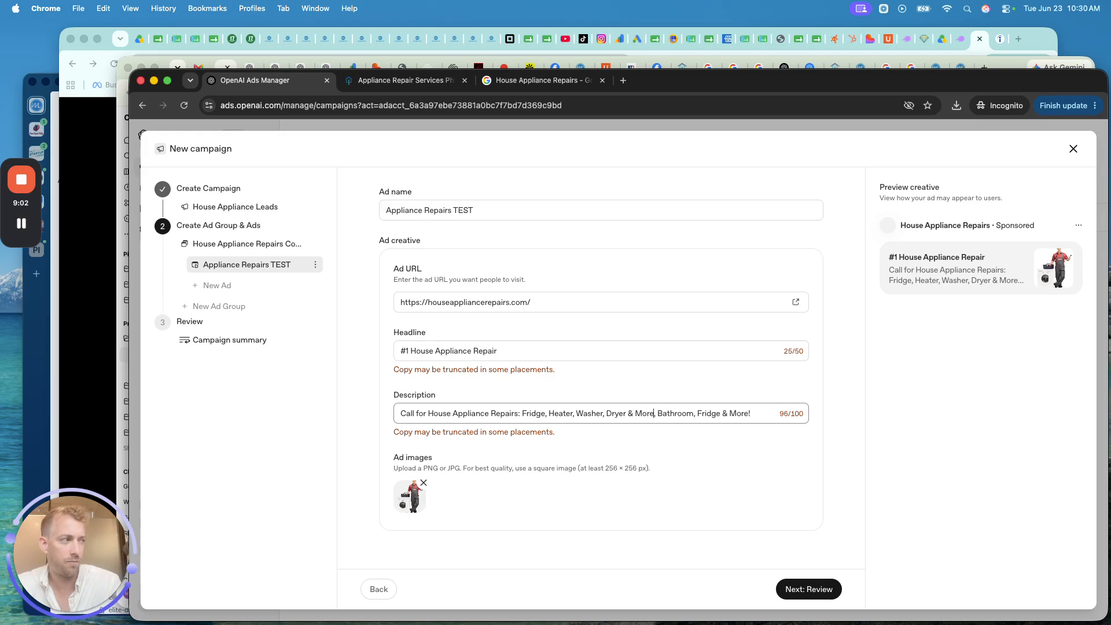
pyautogui.moveTo(658, 415); pyautogui.dragTo(657, 446)
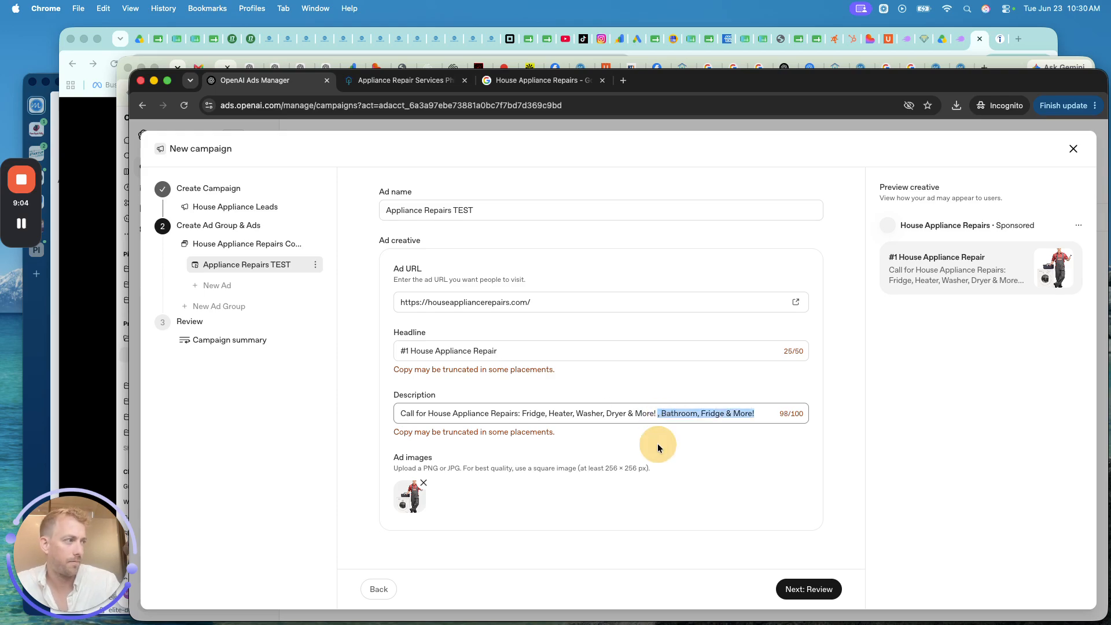
pyautogui.press('BackSpace')
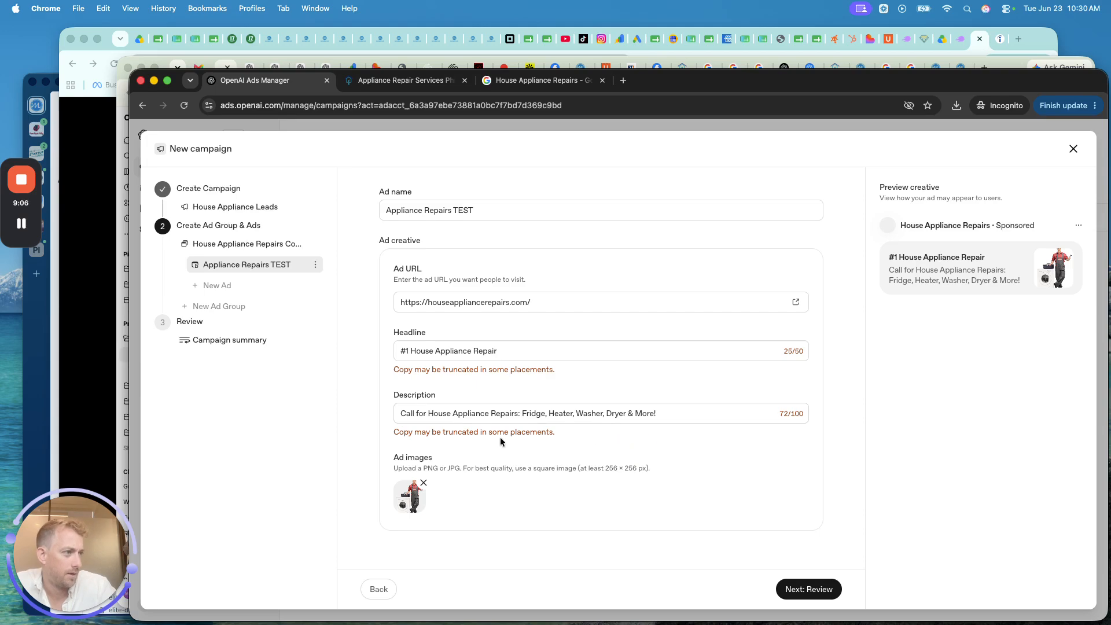
pyautogui.click(810, 589)
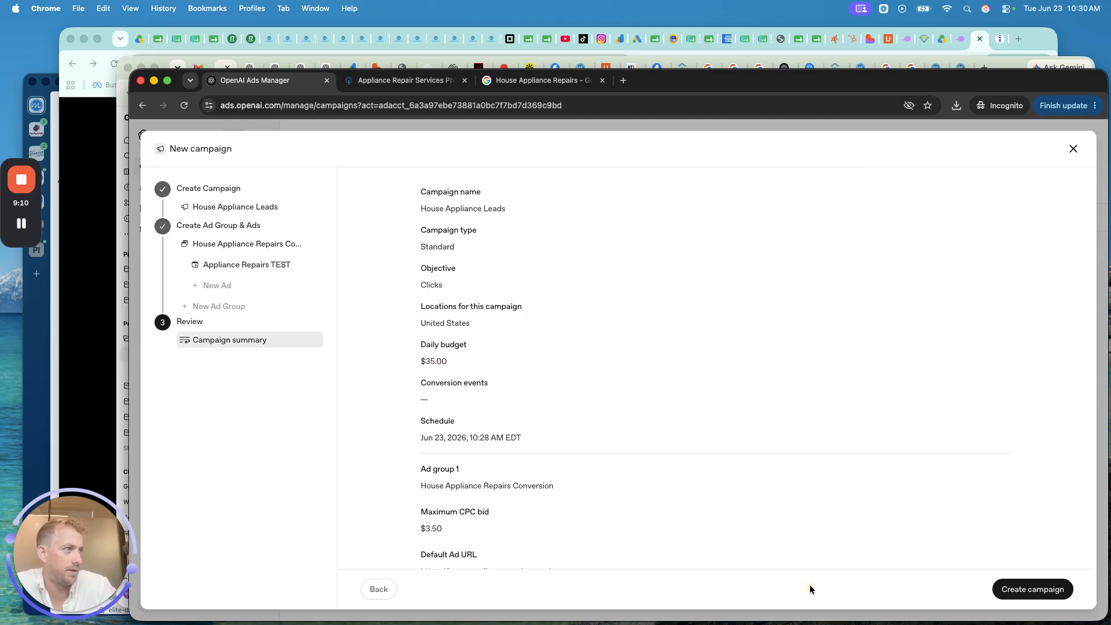
# - Scroll through the House Appliance Leads summary and create the campaign
pyautogui.scroll(-4, 581, 373)
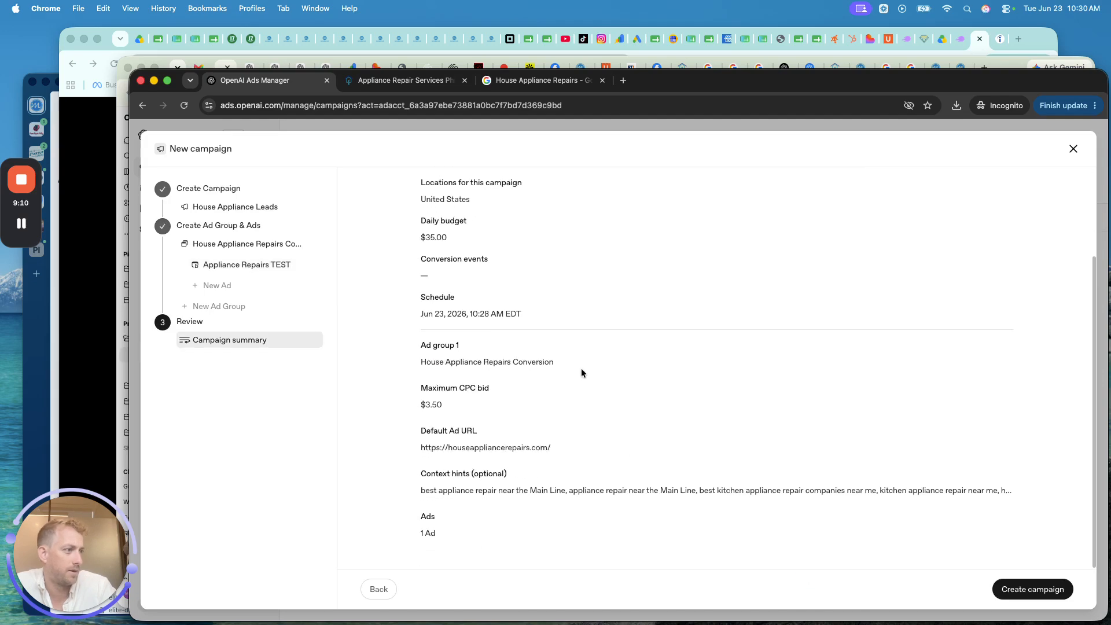
pyautogui.click(1028, 590)
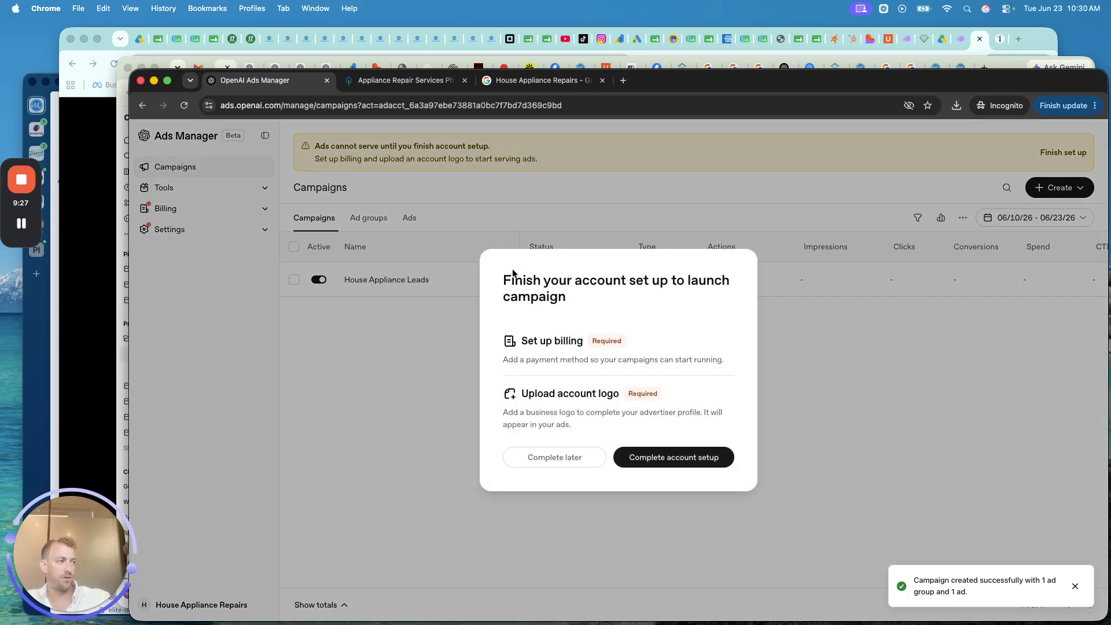
# - Note the billing setup requirement and begin Complete account setup
pyautogui.tripleClick(552, 341)
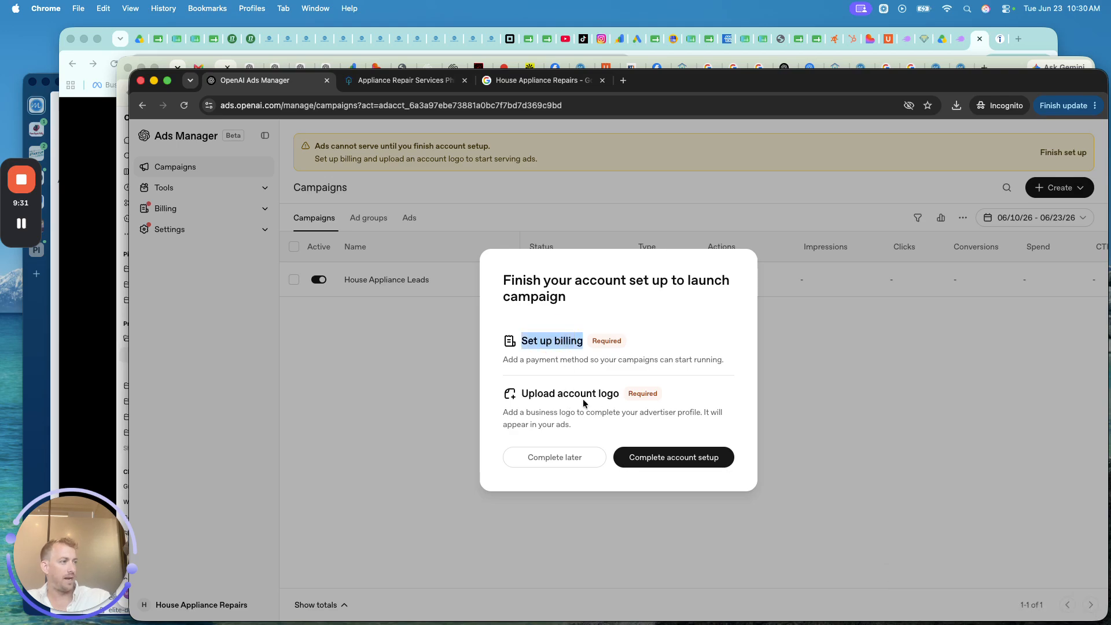
pyautogui.click(658, 459)
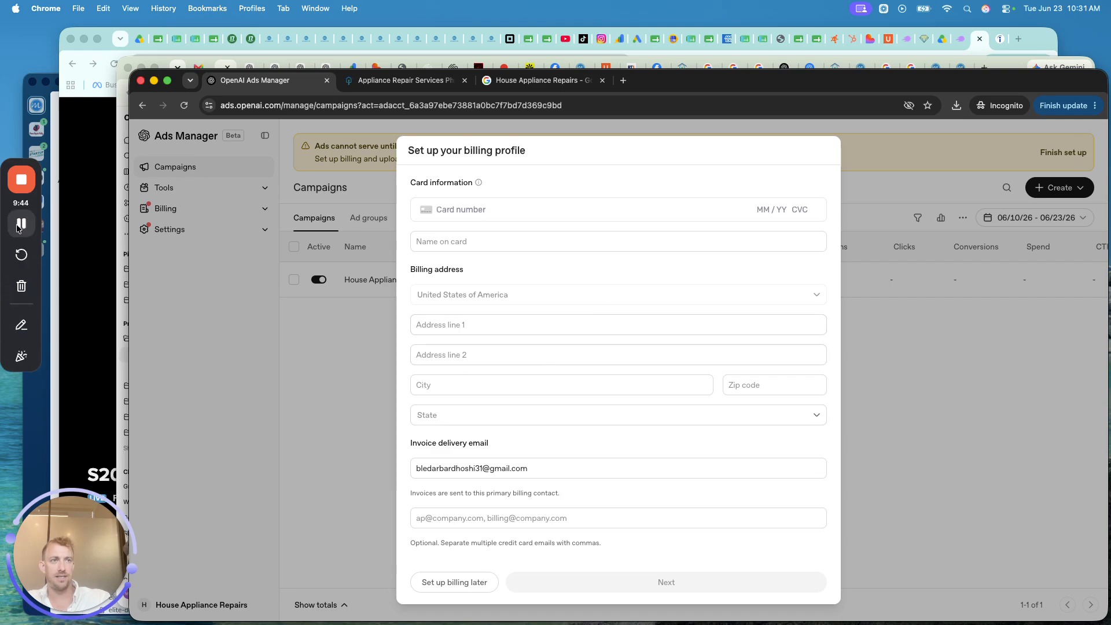
# - Upload houseappliance logo.jpeg from Downloads as the account logo and complete the form
pyautogui.click(19, 228)
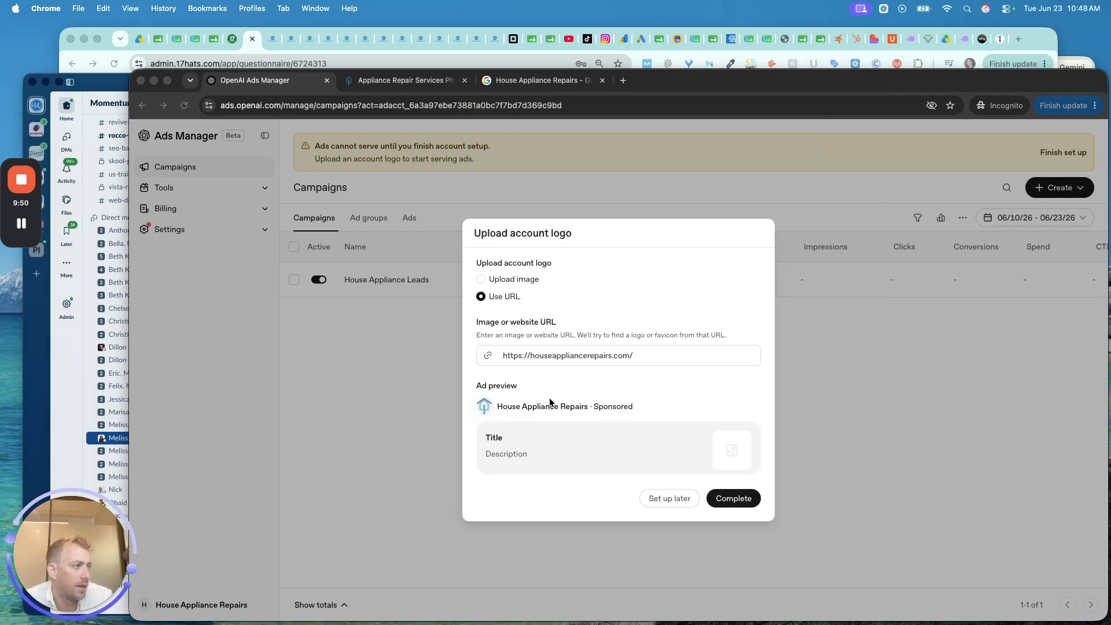
pyautogui.click(509, 278)
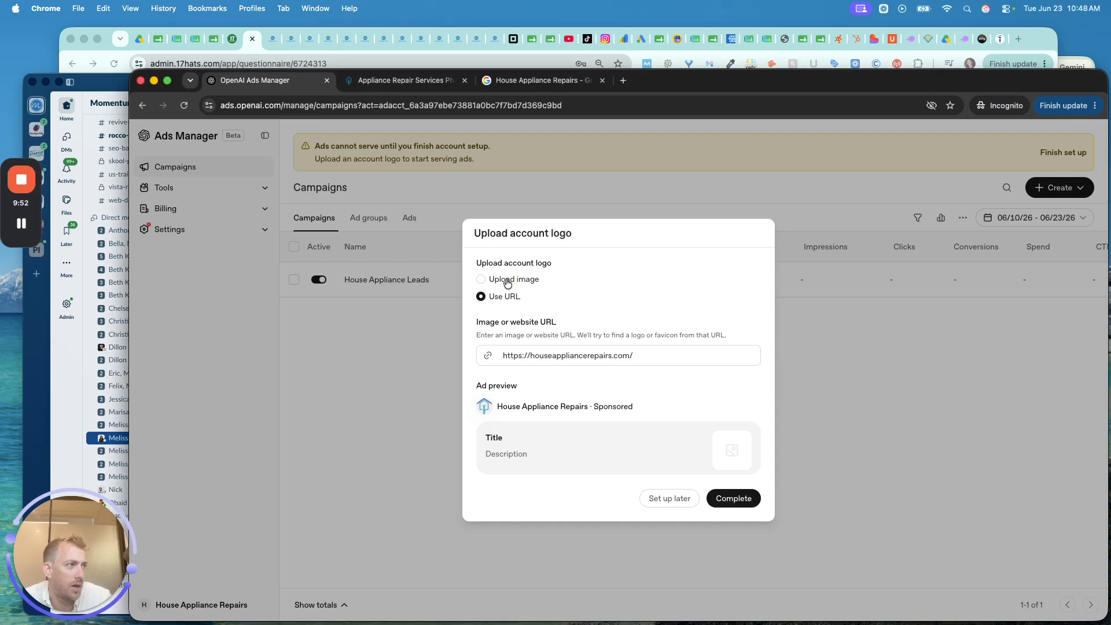
pyautogui.click(508, 278)
pyautogui.click(516, 357)
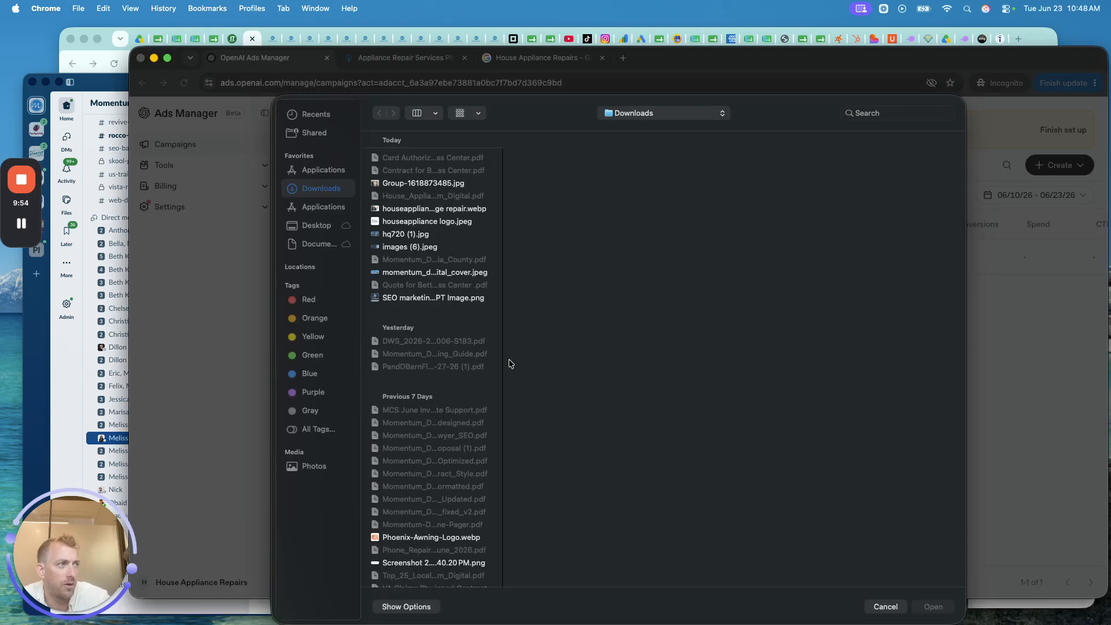
pyautogui.click(410, 233)
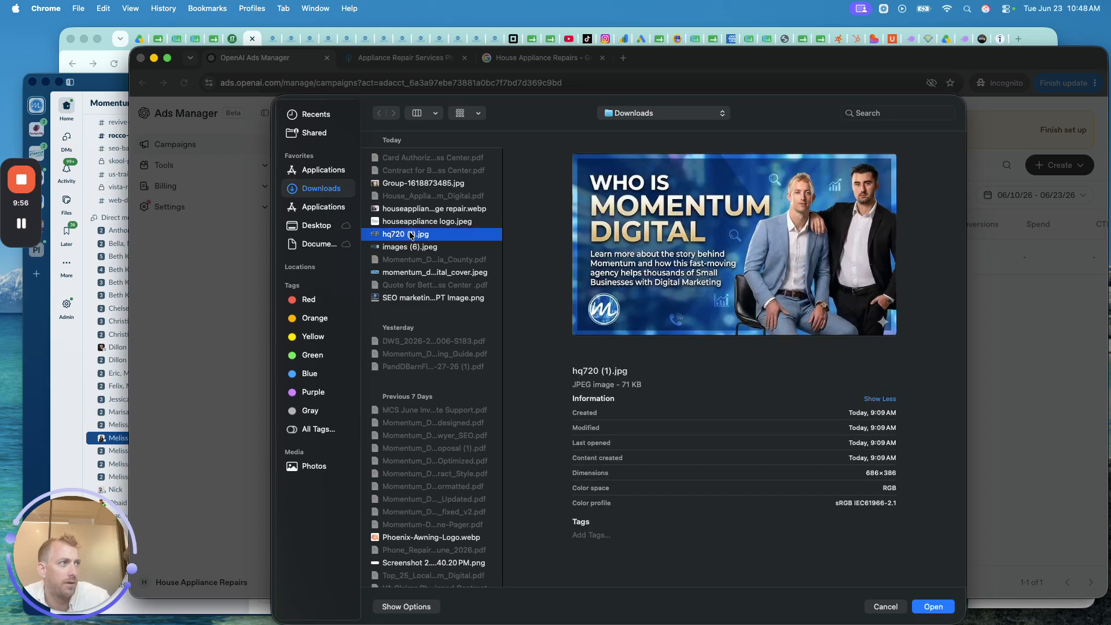
pyautogui.press('Up')
pyautogui.press('Return')
pyautogui.click(732, 497)
pyautogui.doubleClick(514, 452)
pyautogui.click(578, 481)
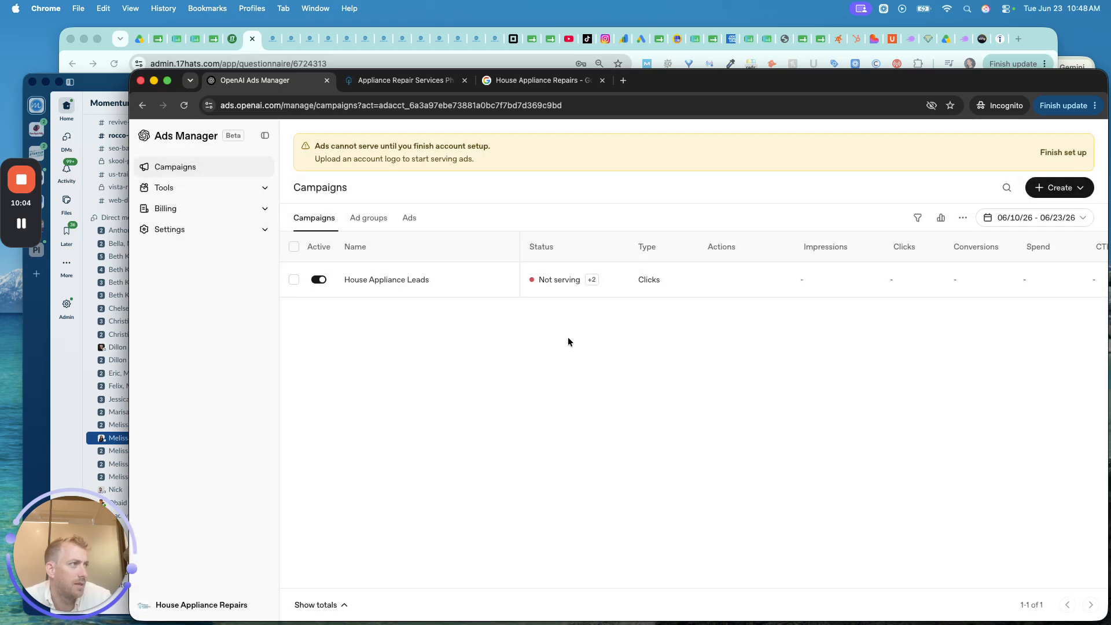
# - Check the Not serving reason, open the business logo setting, and find the verification notice
pyautogui.click(578, 226)
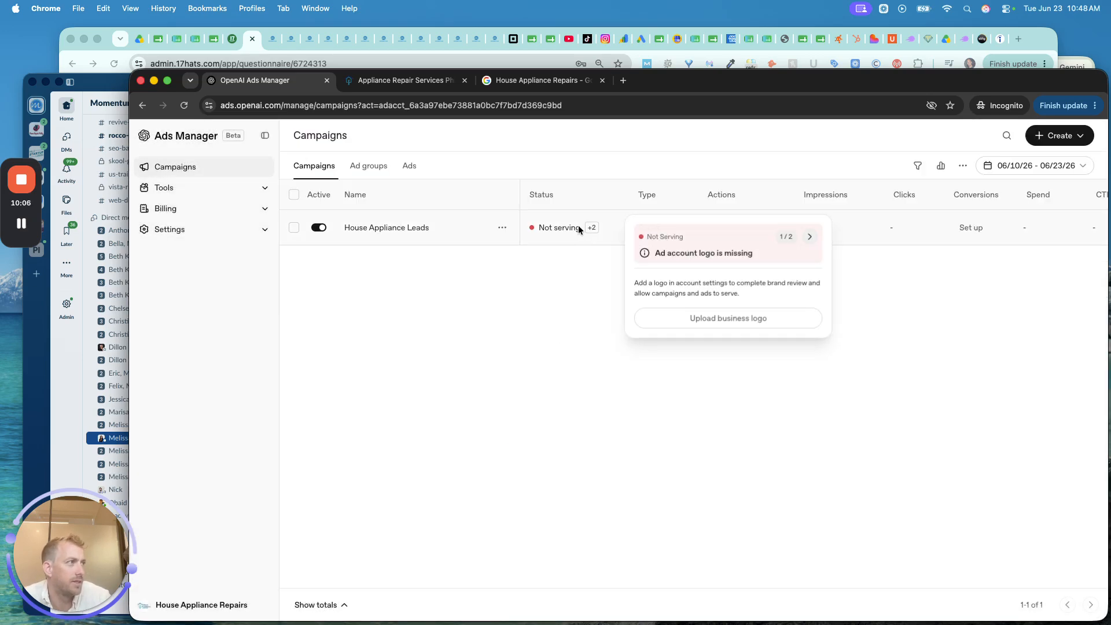
pyautogui.click(710, 318)
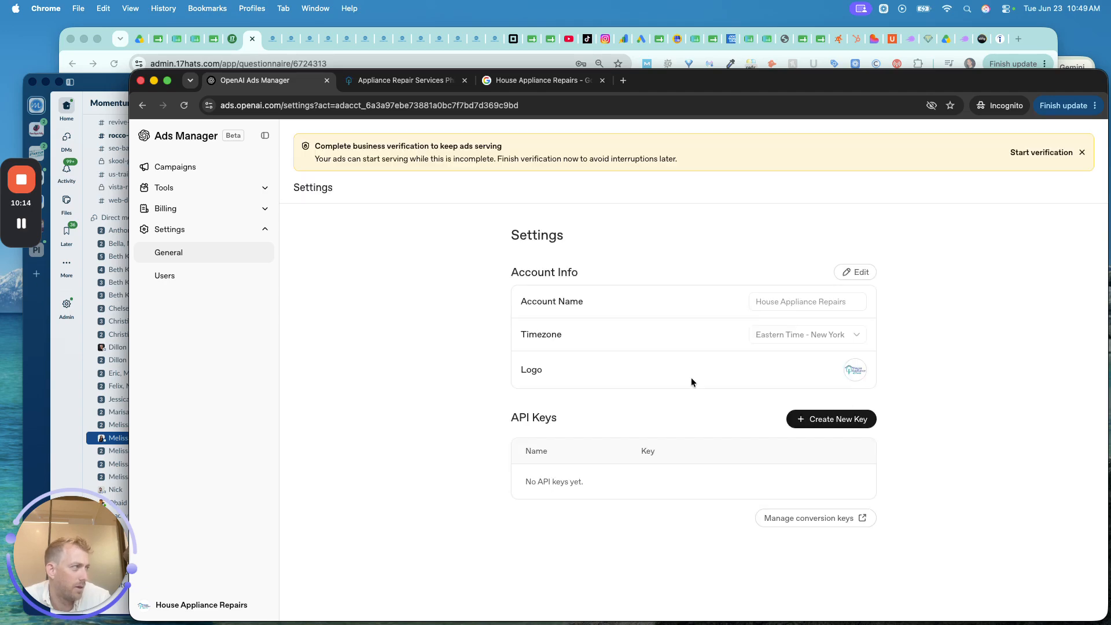
pyautogui.tripleClick(431, 145)
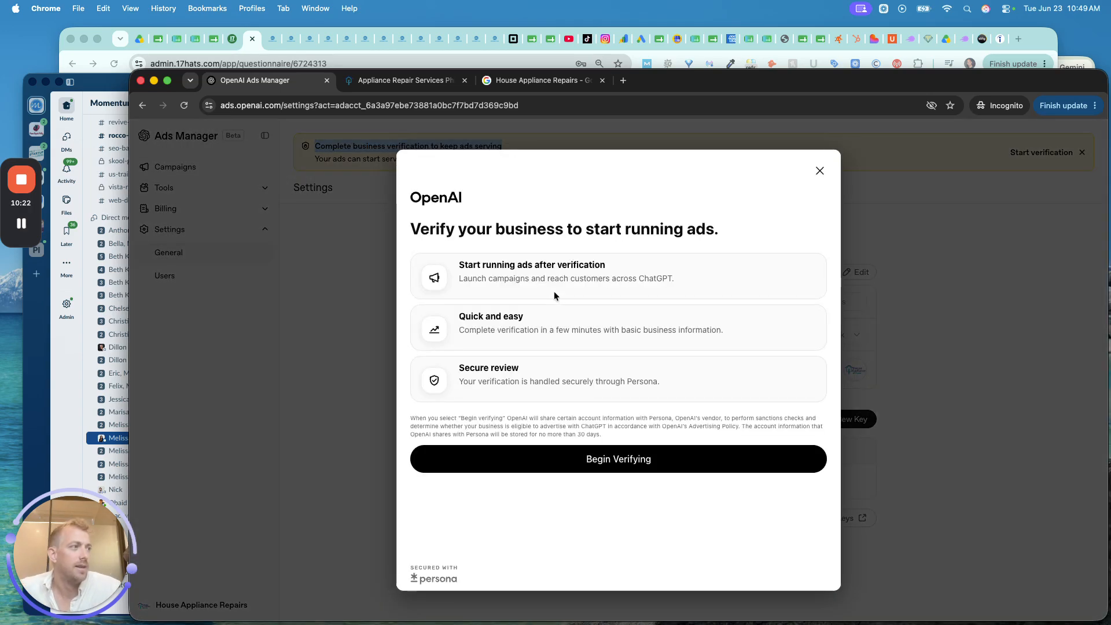
# - Begin verifying, confirm business name, location and details, then close the in-review confirmation
pyautogui.click(616, 461)
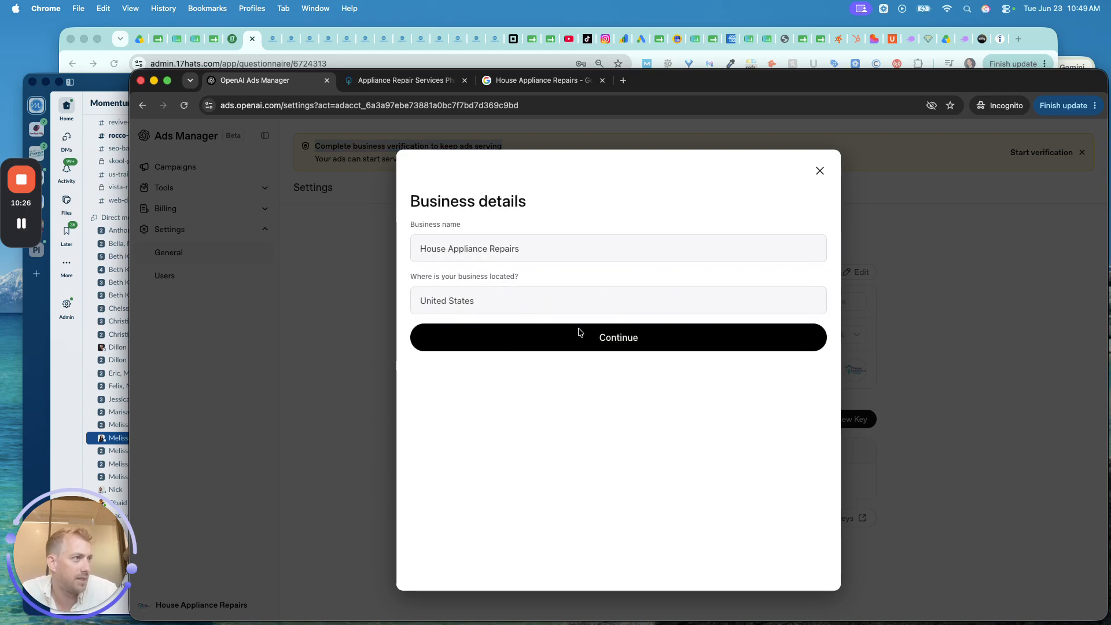
pyautogui.click(588, 337)
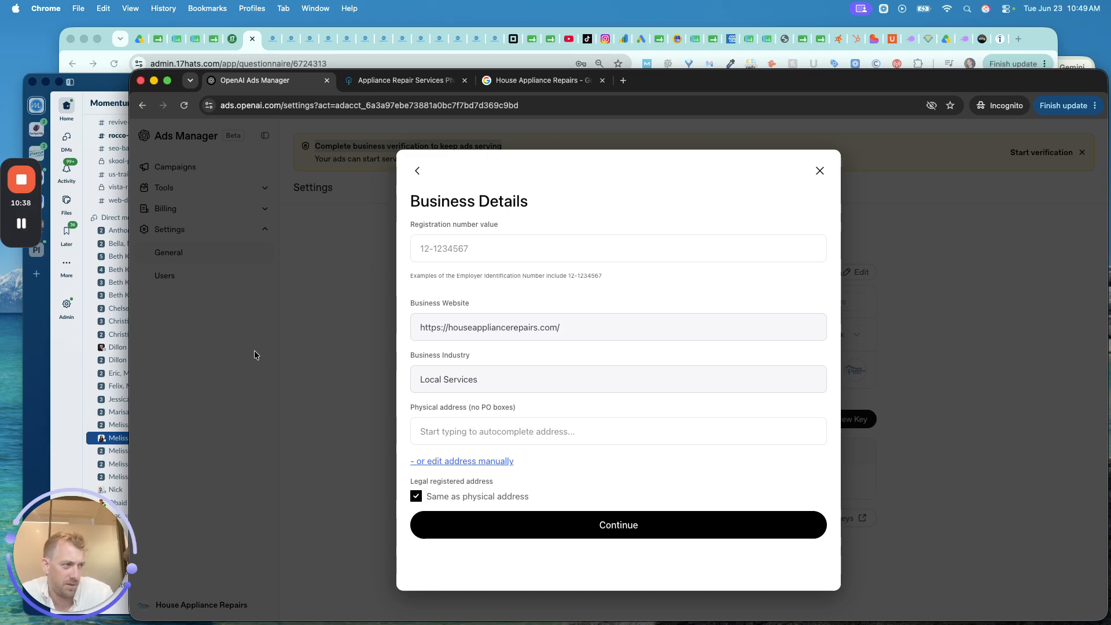
pyautogui.click(21, 224)
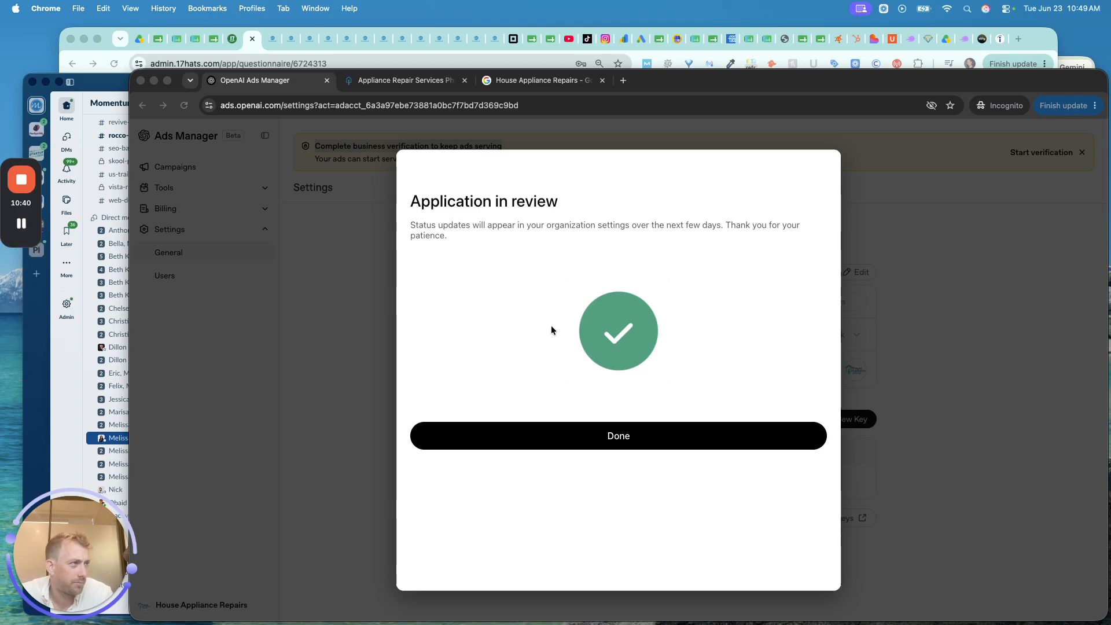
pyautogui.click(551, 327)
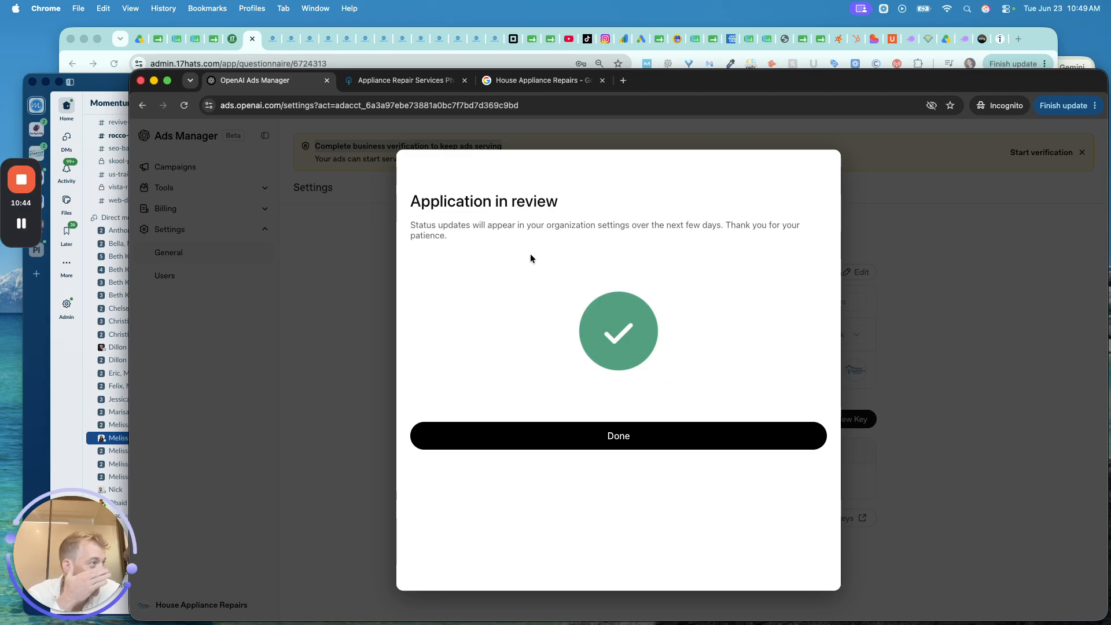
pyautogui.click(582, 437)
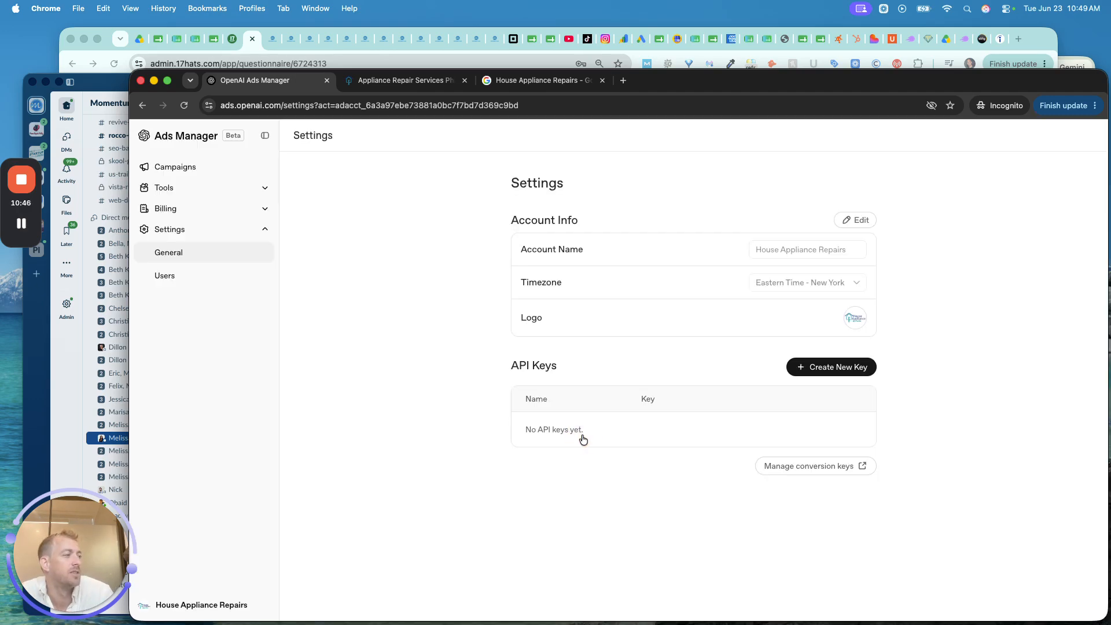
# - Return to the campaigns list, then open and discard a new campaign form
pyautogui.click(196, 167)
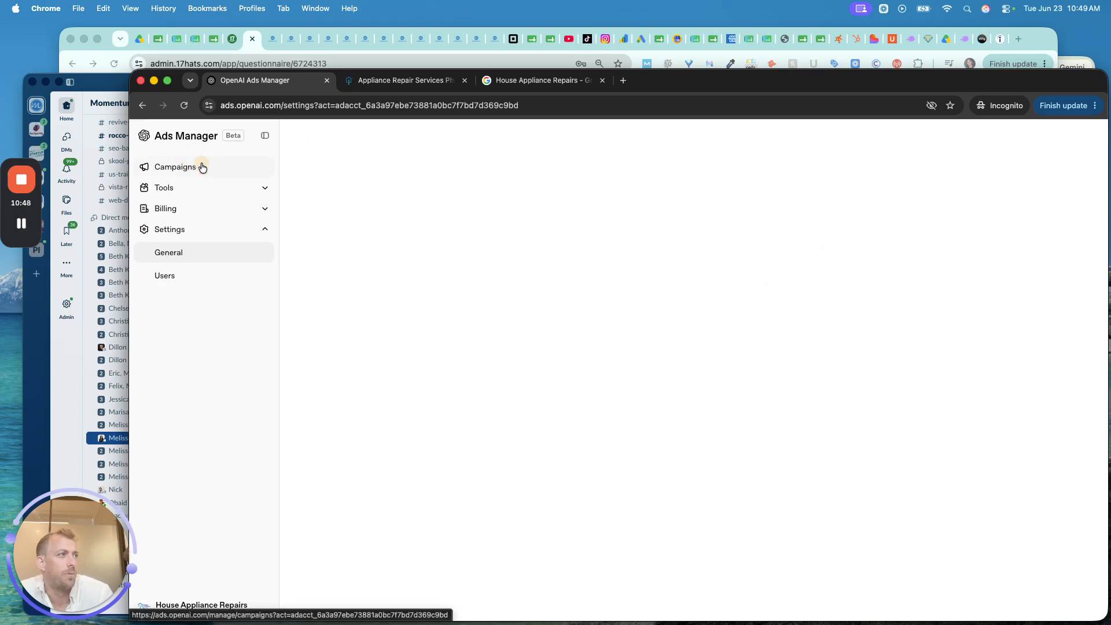
pyautogui.click(1080, 142)
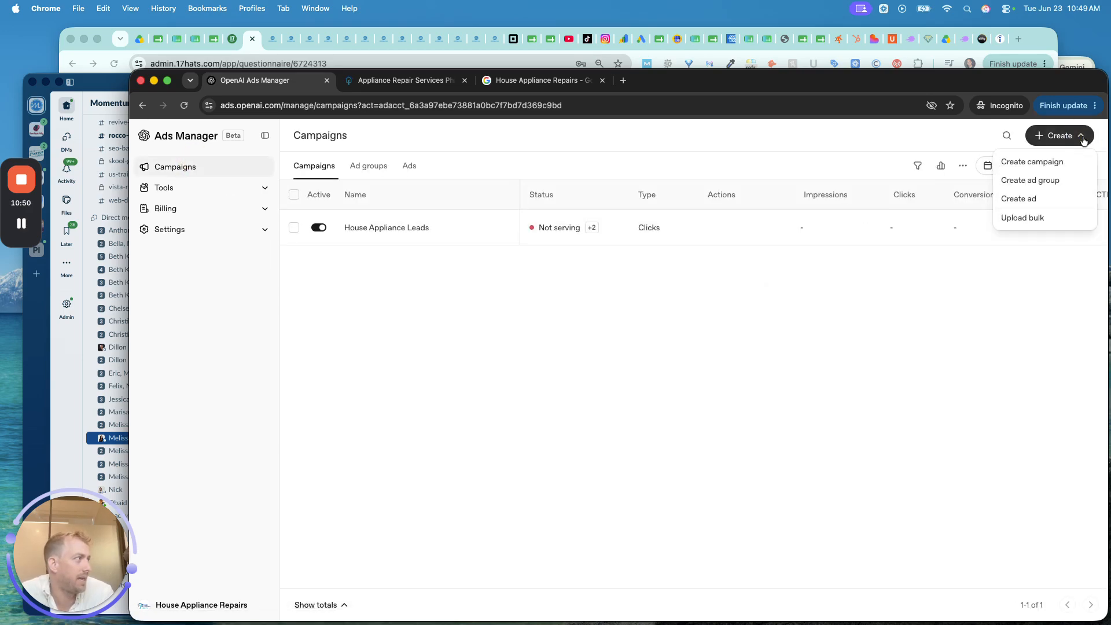
pyautogui.click(1028, 168)
pyautogui.scroll(-1, 632, 295)
pyautogui.scroll(-2, 632, 296)
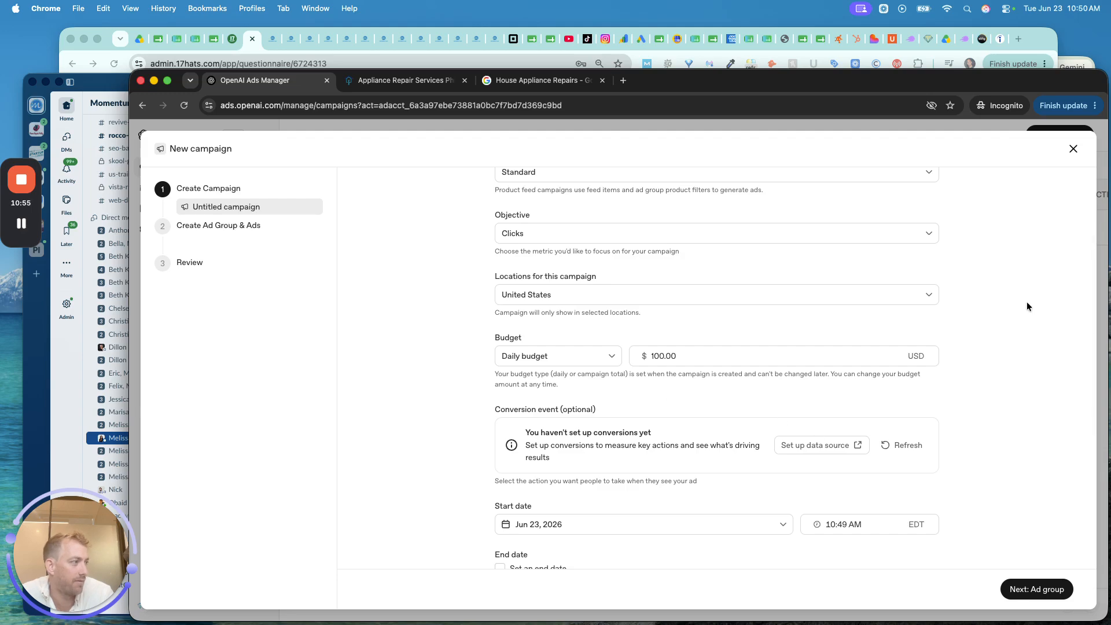
pyautogui.click(1073, 149)
# - Start a new ad group under House Appliance Leads named 'Fridge', then switch to ChatGPT for hint ideas
pyautogui.click(1057, 136)
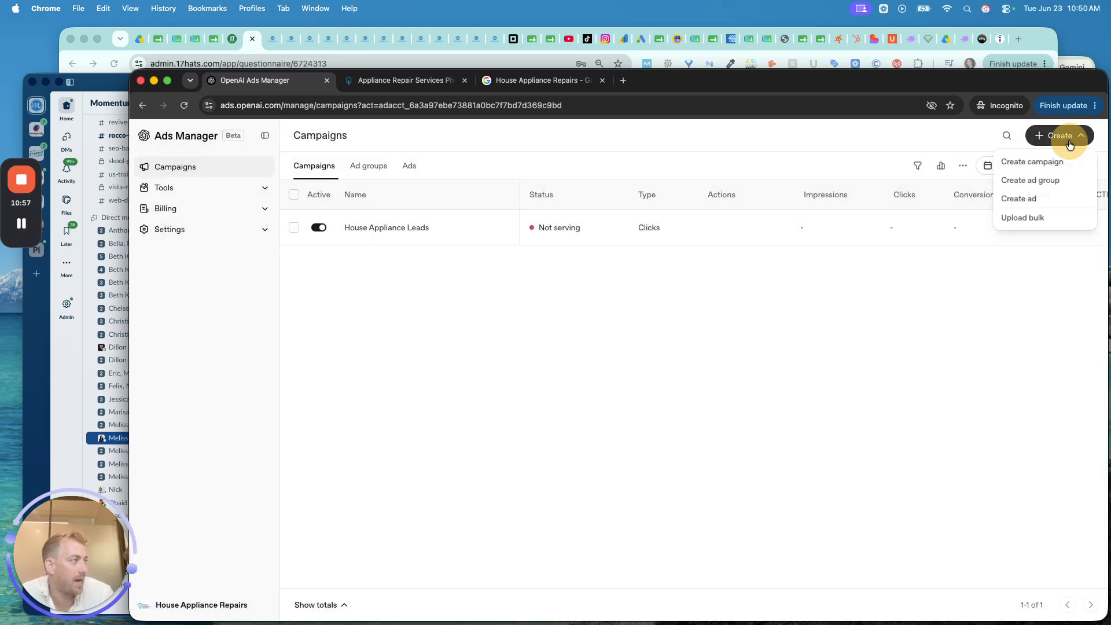
pyautogui.click(1052, 180)
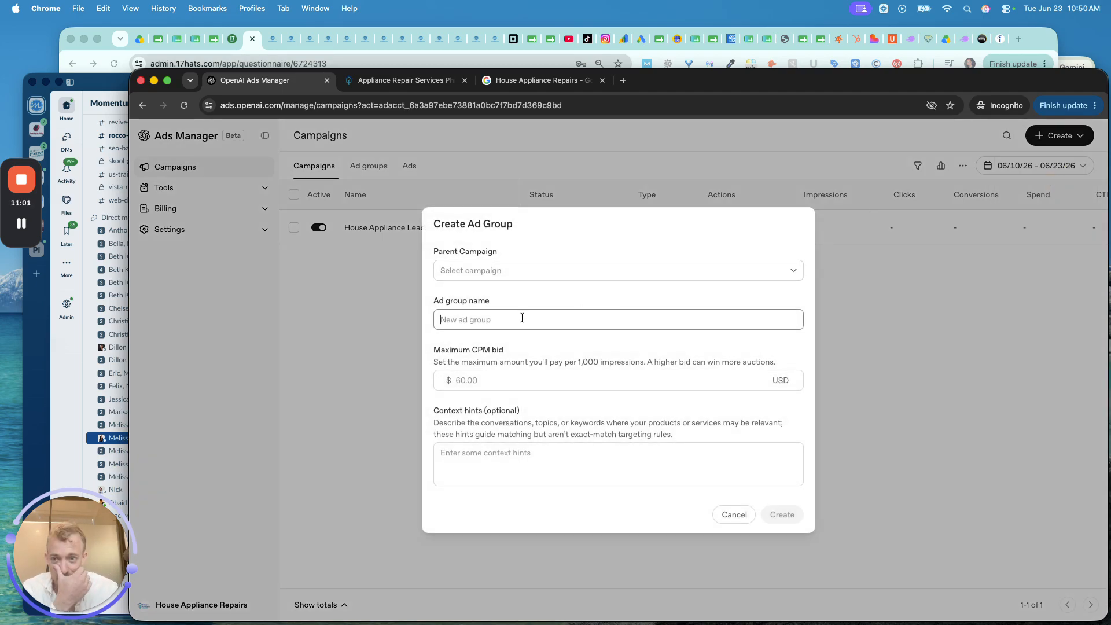
pyautogui.click(527, 279)
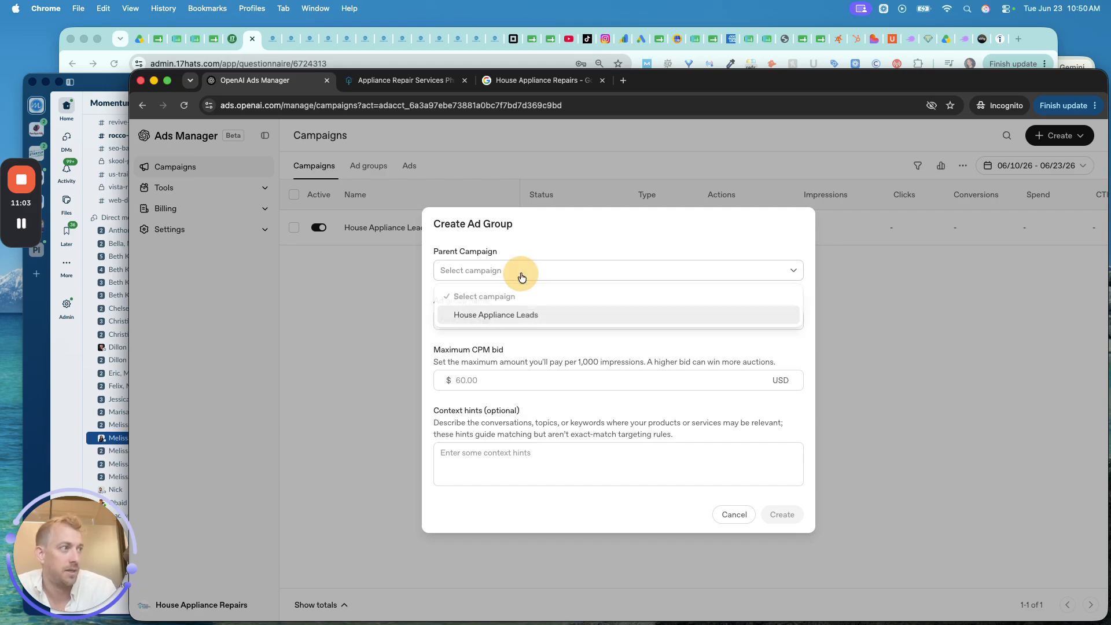
pyautogui.click(504, 312)
pyautogui.click(493, 318)
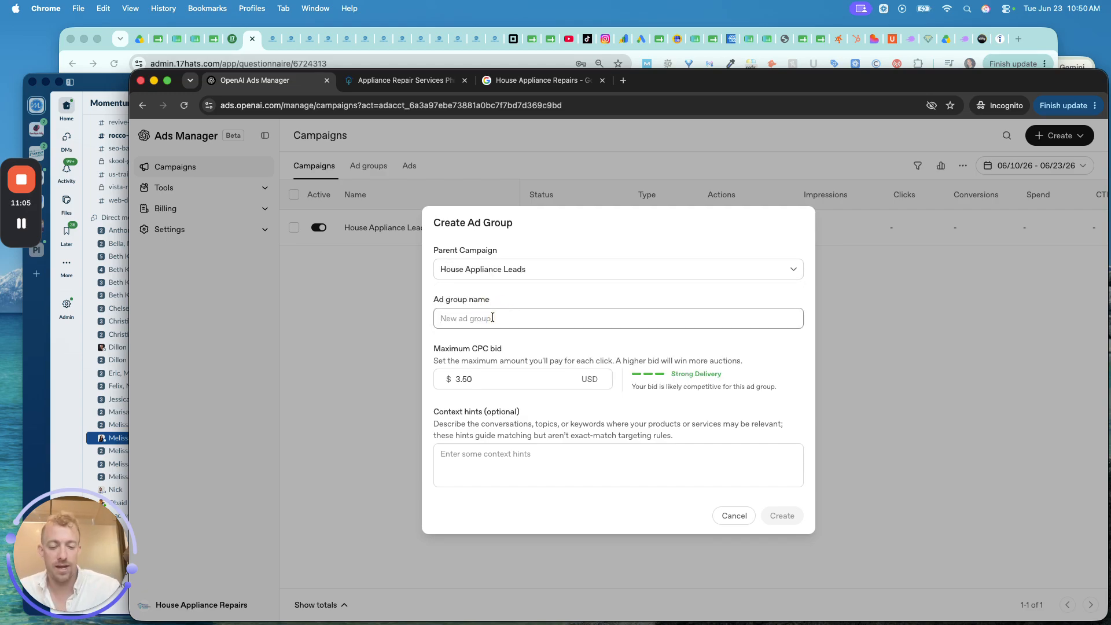
pyautogui.write('Fridge Repair')
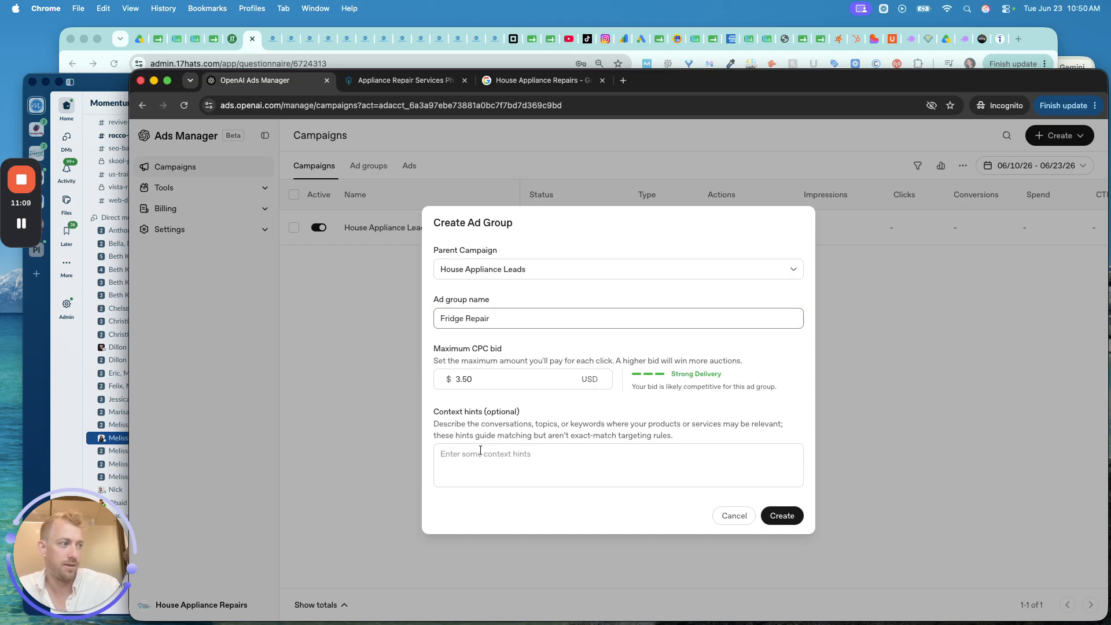
pyautogui.click(479, 454)
pyautogui.write('fridge repair near me')
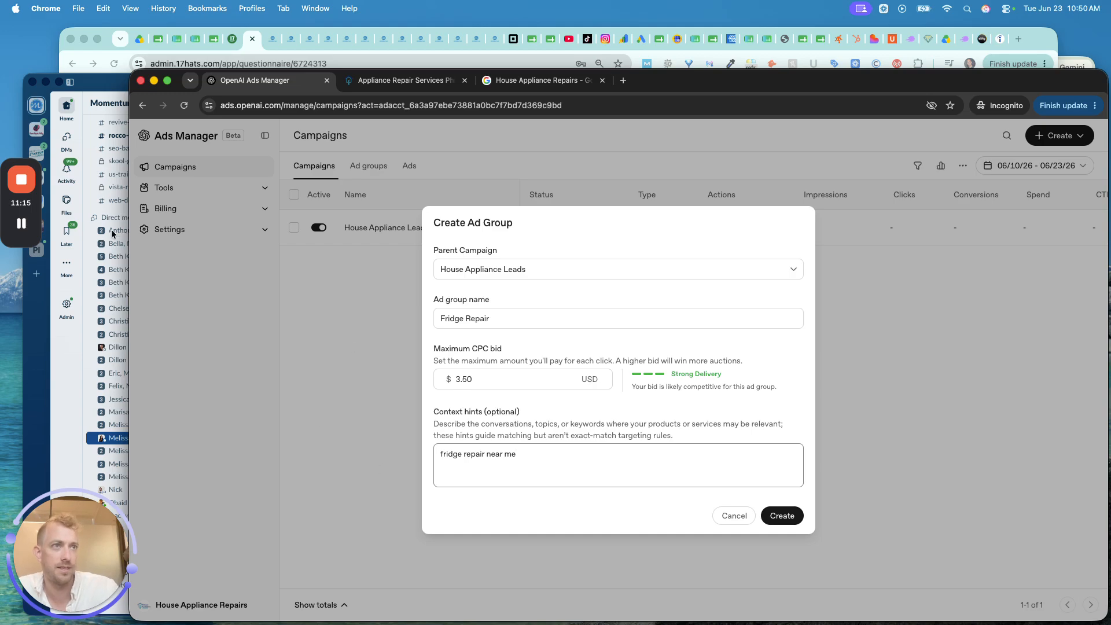
pyautogui.press('super+grave')
pyautogui.click(555, 317)
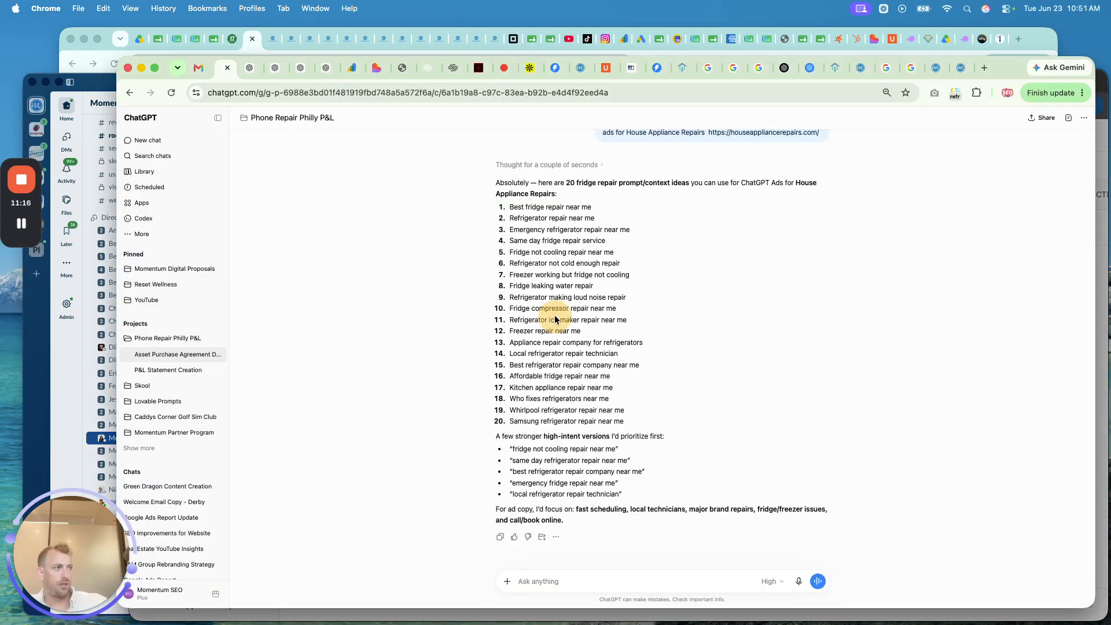
# - Copy ChatGPT's 20 fridge repair phrases and paste them into the context hints field
pyautogui.moveTo(636, 421); pyautogui.dragTo(479, 214)
pyautogui.press('super+c')
pyautogui.click(648, 424)
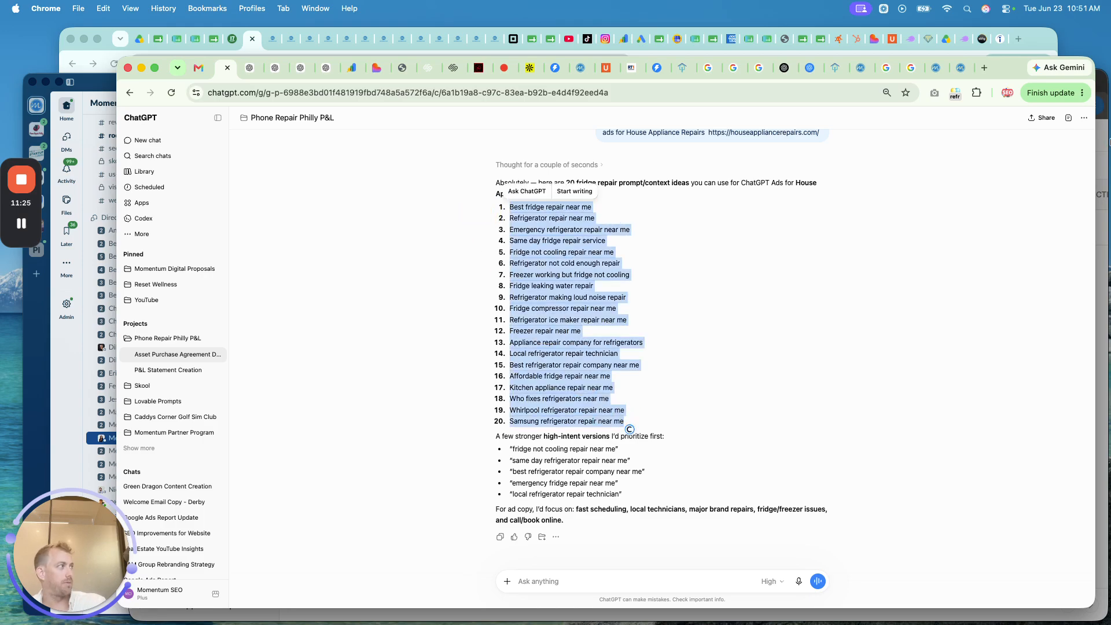
pyautogui.click(1110, 142)
pyautogui.click(561, 462)
pyautogui.press('super+v')
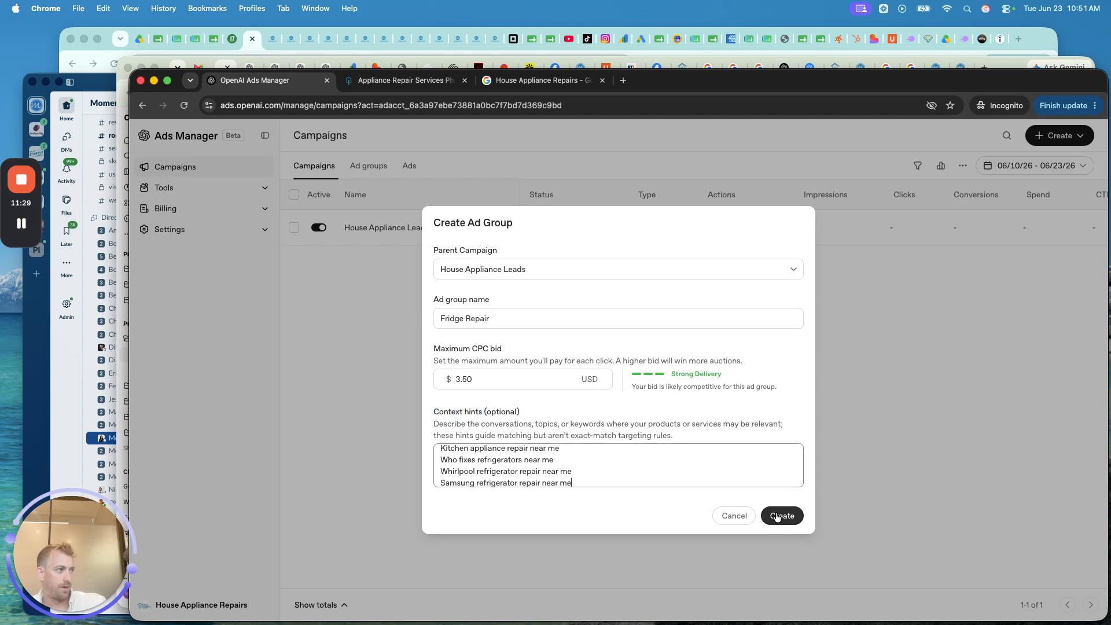
# - Lower the maximum CPC bid from 3.50 to 3, create the ad group, and view Ad groups
pyautogui.click(480, 378)
pyautogui.press('BackSpace')
pyautogui.press('BackSpace')
pyautogui.press('BackSpace')
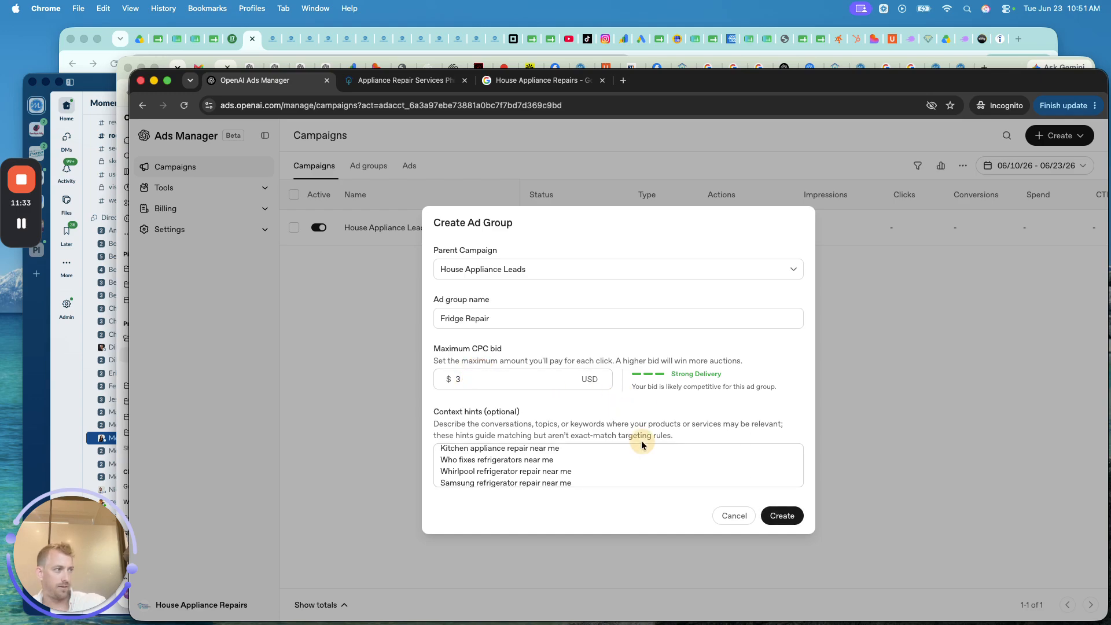
pyautogui.click(514, 376)
pyautogui.click(779, 515)
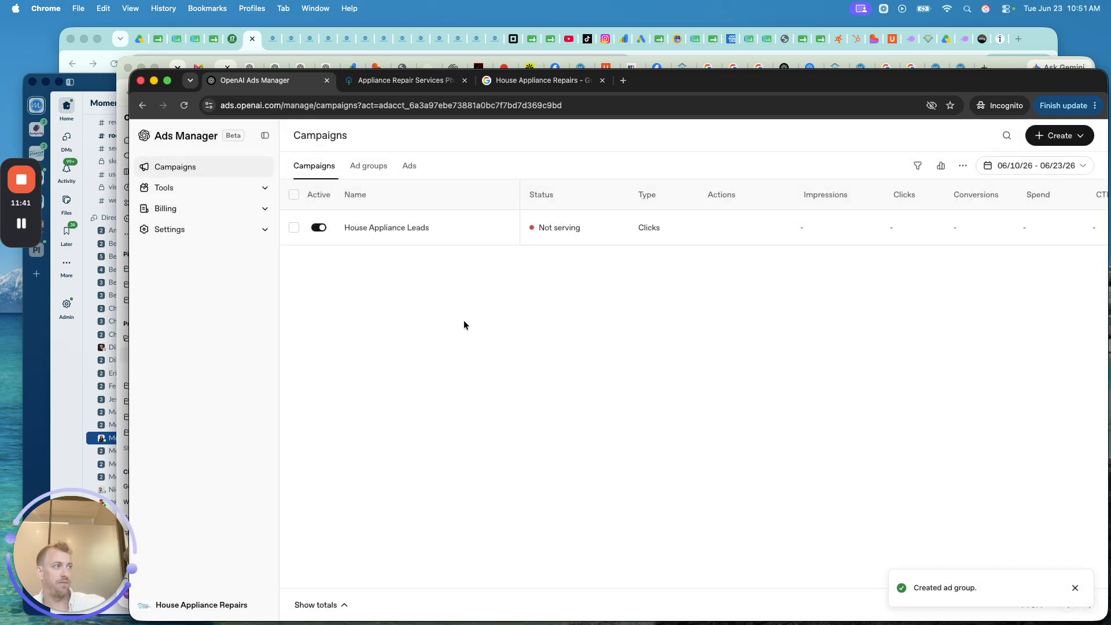
pyautogui.click(371, 167)
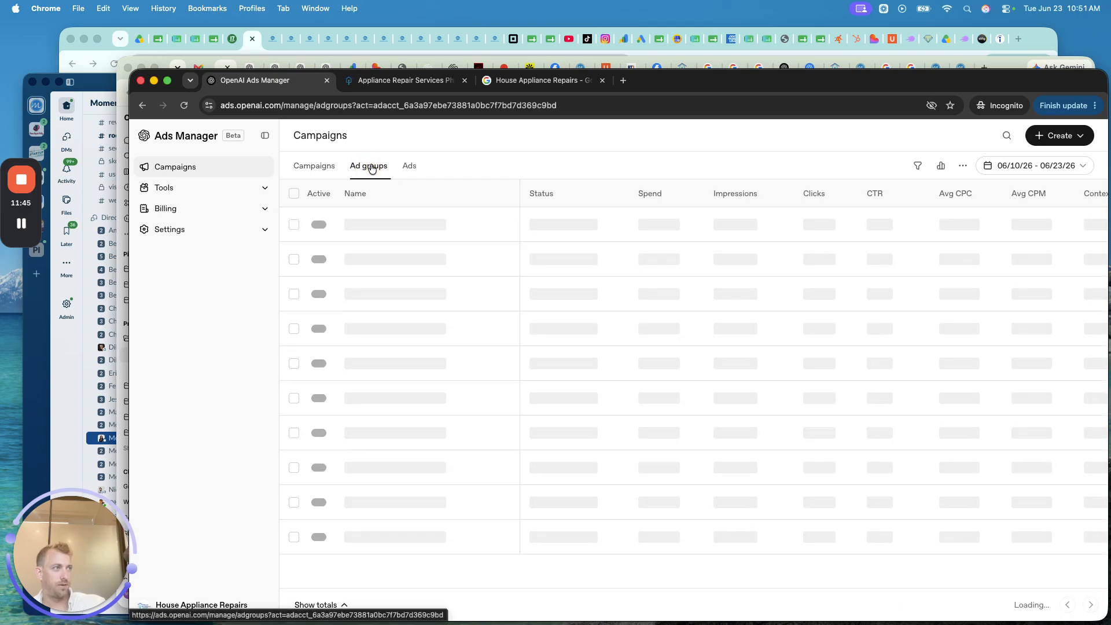
# - Review the Ads, Ad groups and Campaigns lists and check why the ad is Not serving
pyautogui.click(410, 167)
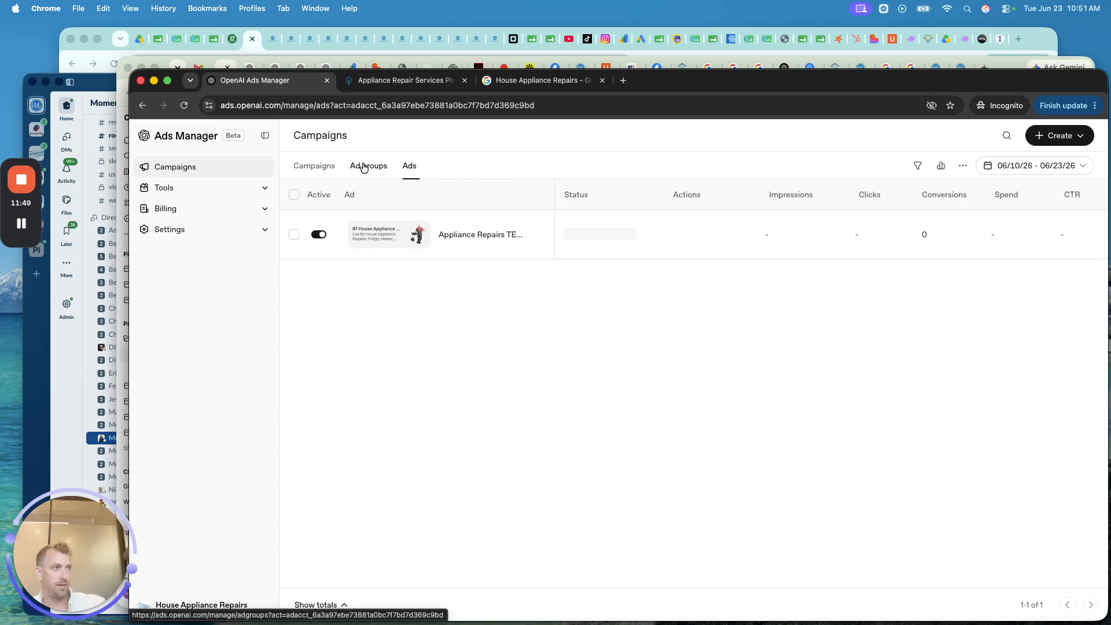
pyautogui.click(365, 167)
pyautogui.click(317, 167)
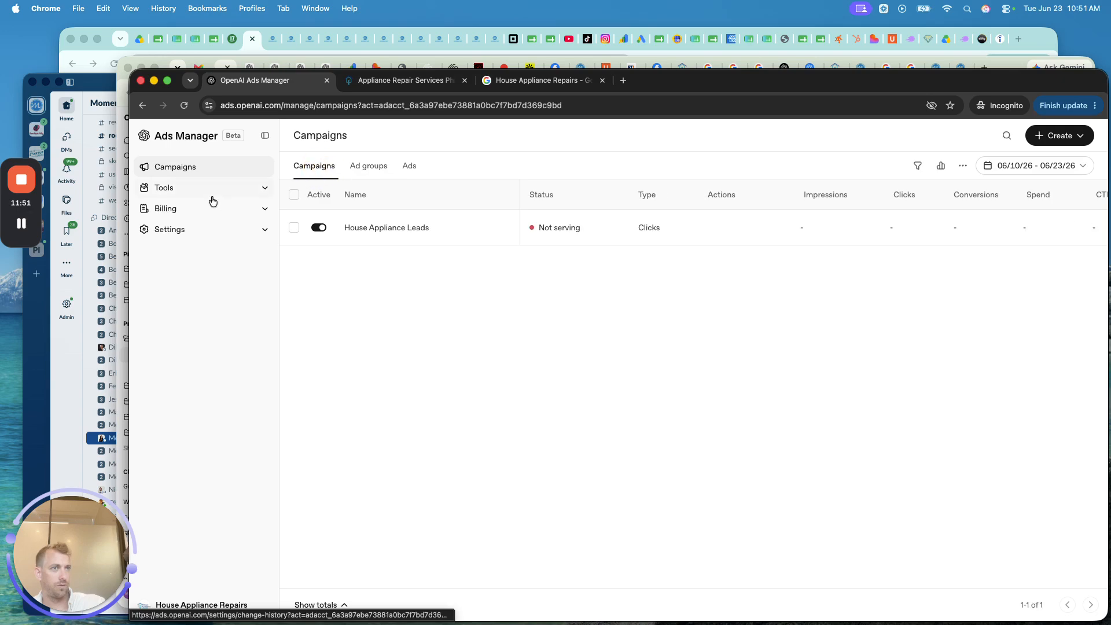
pyautogui.click(410, 166)
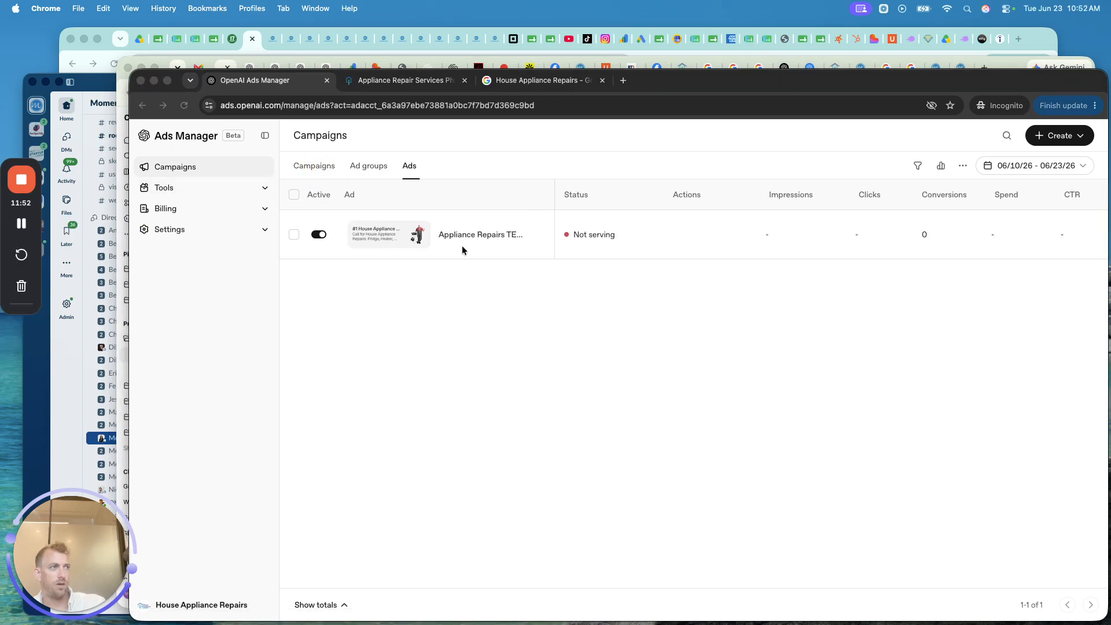
pyautogui.moveTo(592, 235)
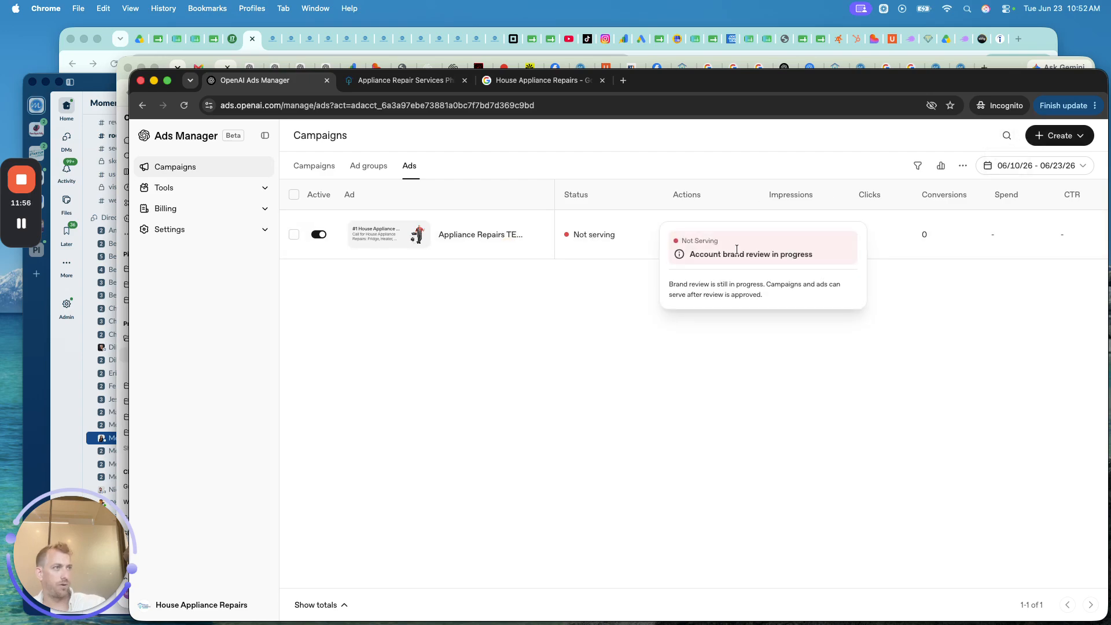
# - Start a new ad from the Create menu and bring up the parent campaign choices
pyautogui.click(1059, 136)
pyautogui.click(1034, 198)
pyautogui.click(553, 221)
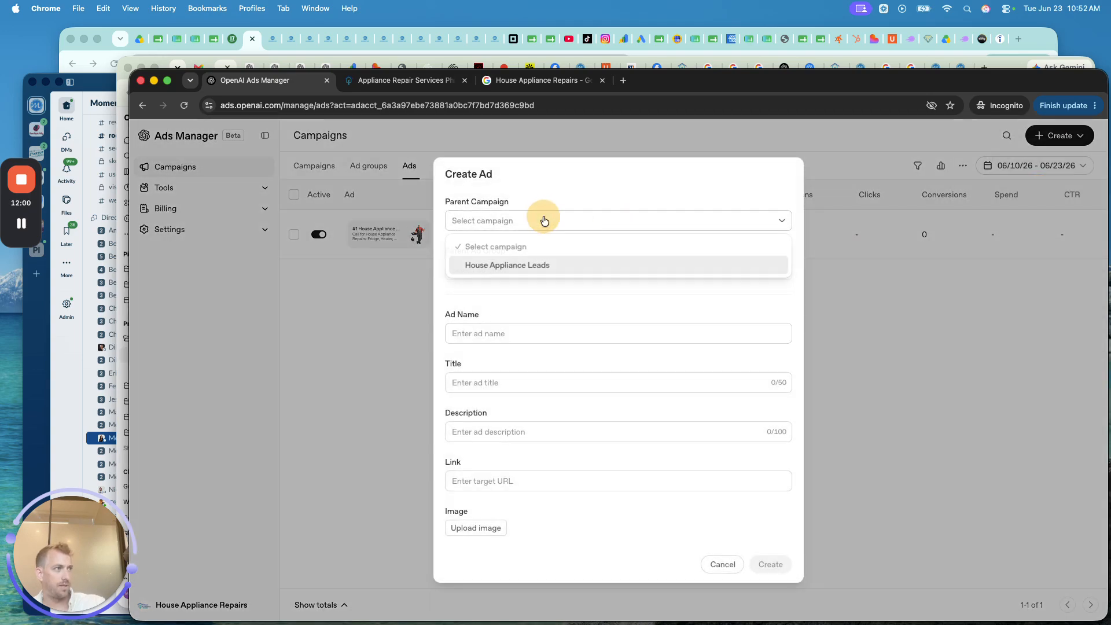
# - Place the new ad under House Appliance Leads in the House Appliance Repairs Conversion ad group
pyautogui.click(501, 267)
pyautogui.click(515, 269)
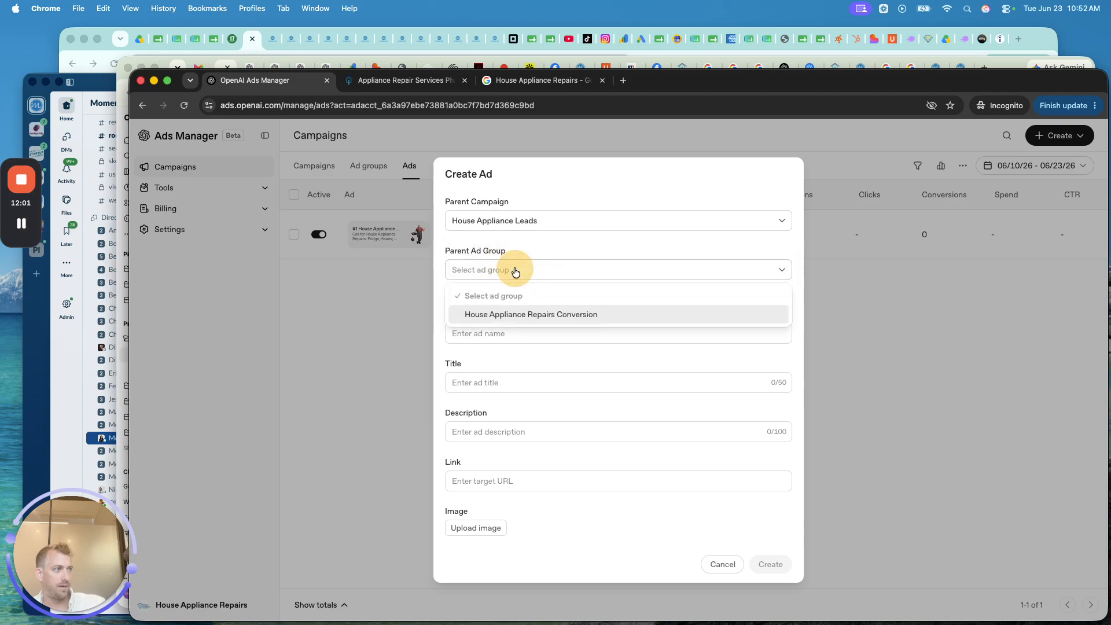
pyautogui.click(505, 313)
# - Enter 'Best Fridge Repair Services' in the ad name and copy it into the Title
pyautogui.click(490, 332)
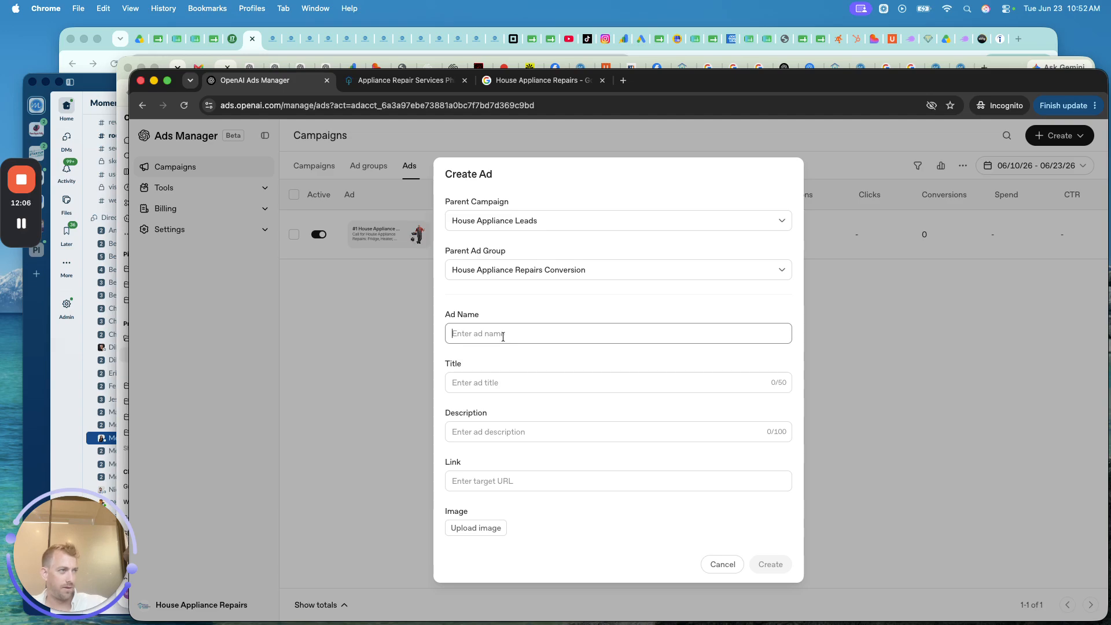
pyautogui.write('F')
pyautogui.press('BackSpace')
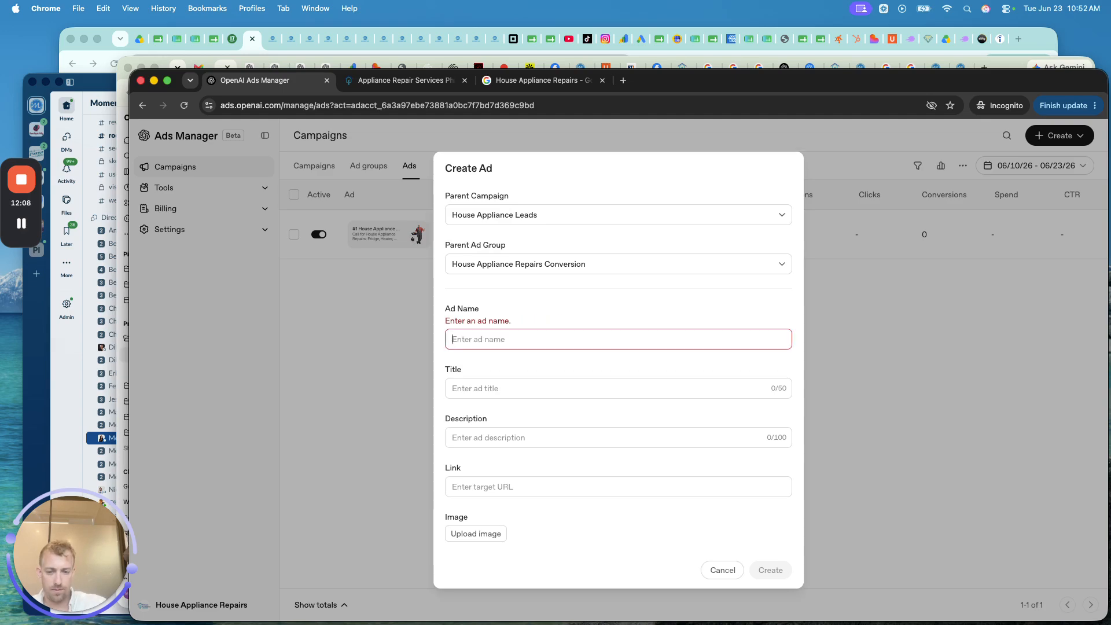
pyautogui.write('Best Dr')
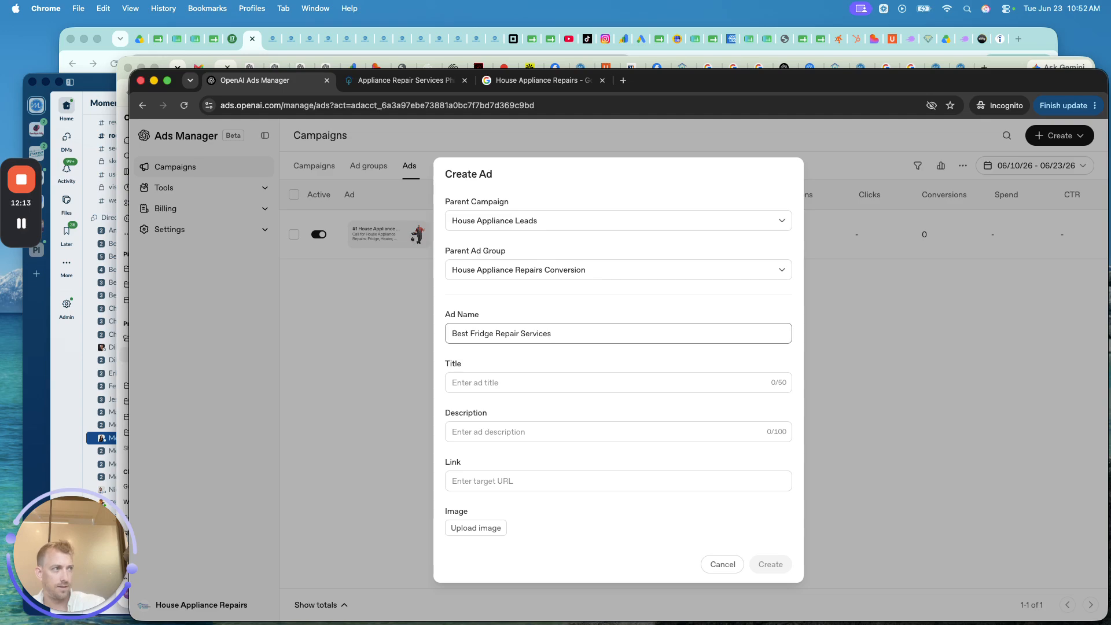
pyautogui.tripleClick(480, 334)
pyautogui.press('super+c')
pyautogui.click(471, 382)
pyautogui.press('super+v')
# - Trim the ad name to 'Fridge Repair' and begin the description with '5-Star Ra'
pyautogui.click(470, 328)
pyautogui.hotkey('alt', 'BackSpace')
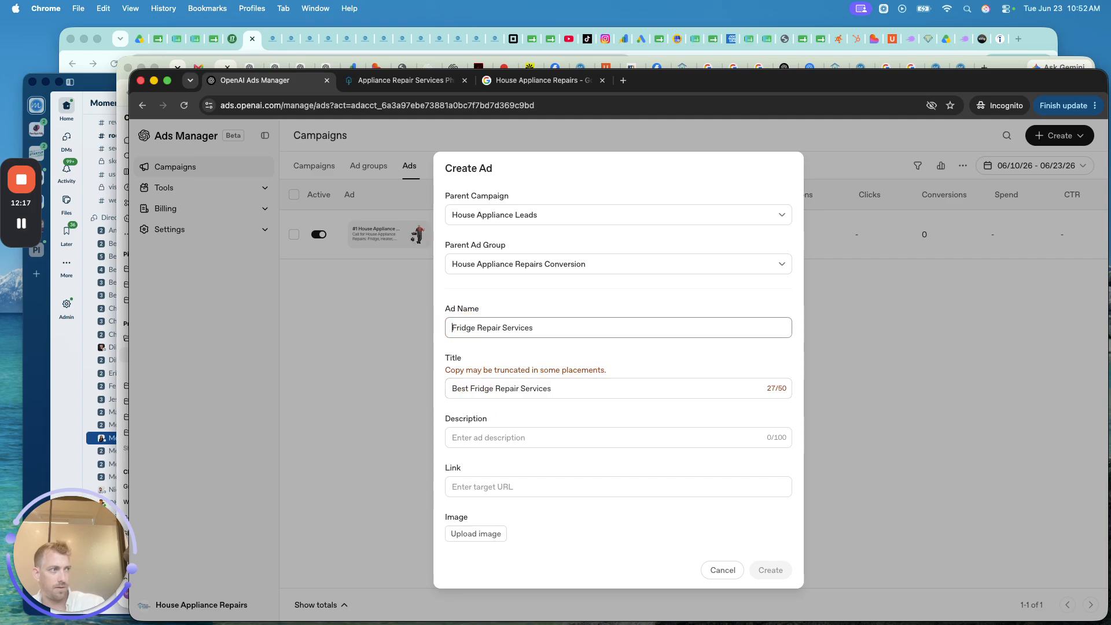
pyautogui.tripleClick(509, 328)
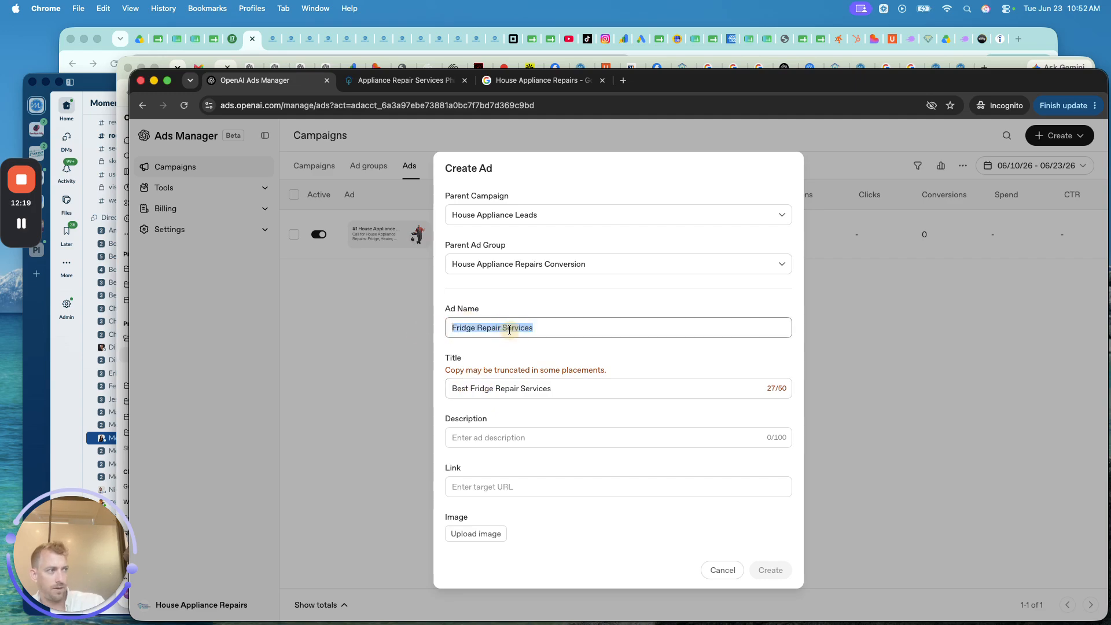
pyautogui.doubleClick(509, 327)
pyautogui.press('BackSpace')
pyautogui.press('BackSpace')
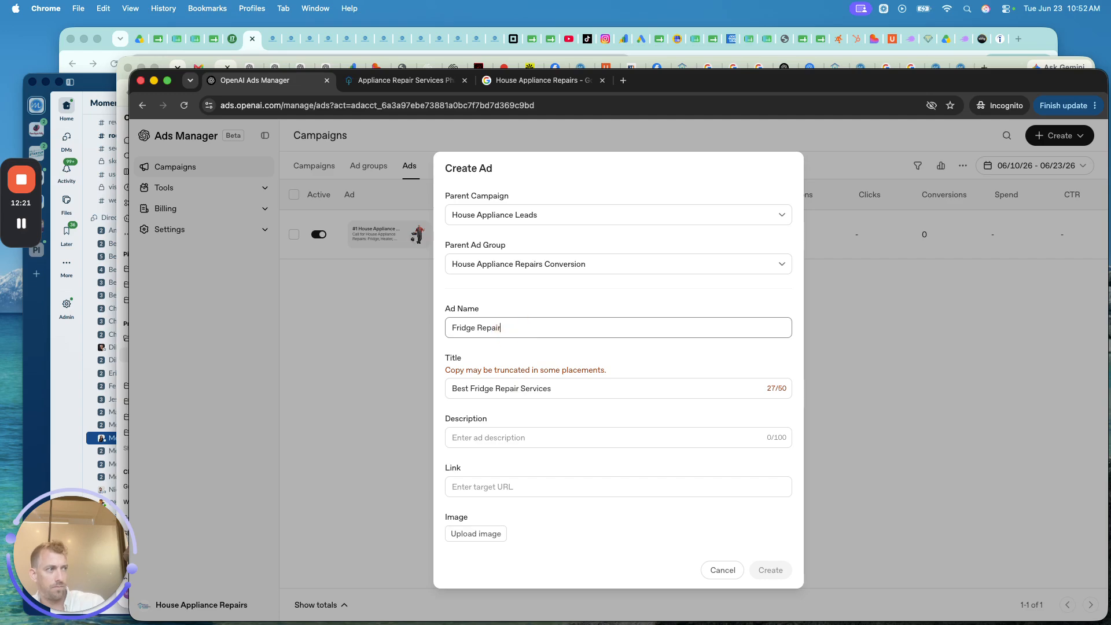
pyautogui.click(494, 442)
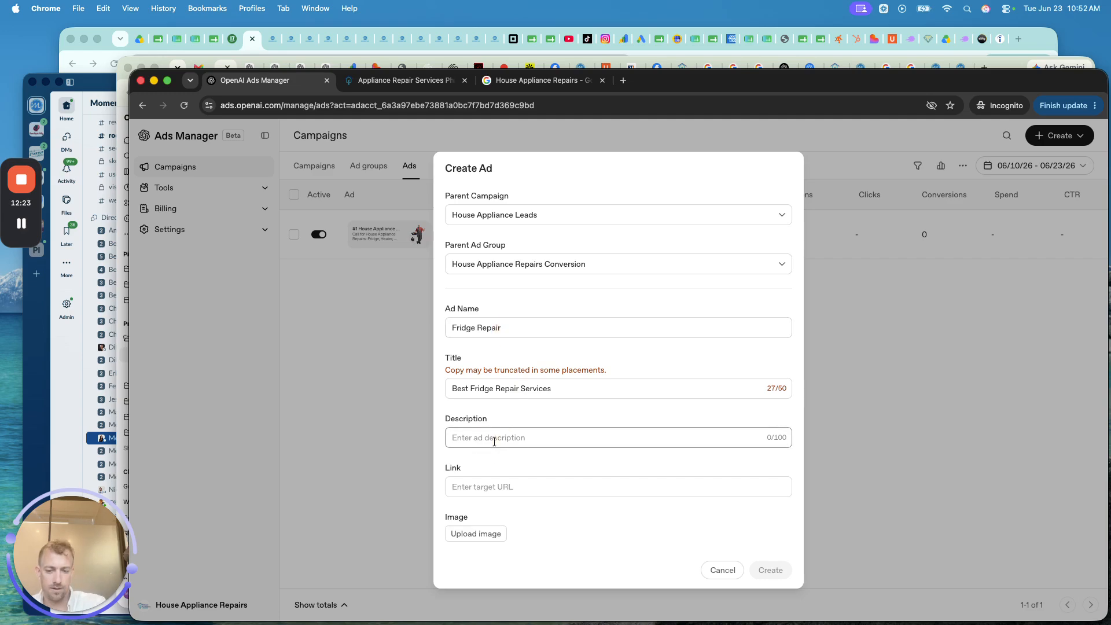
pyautogui.write('5-Star Rated Fridge Repair in')
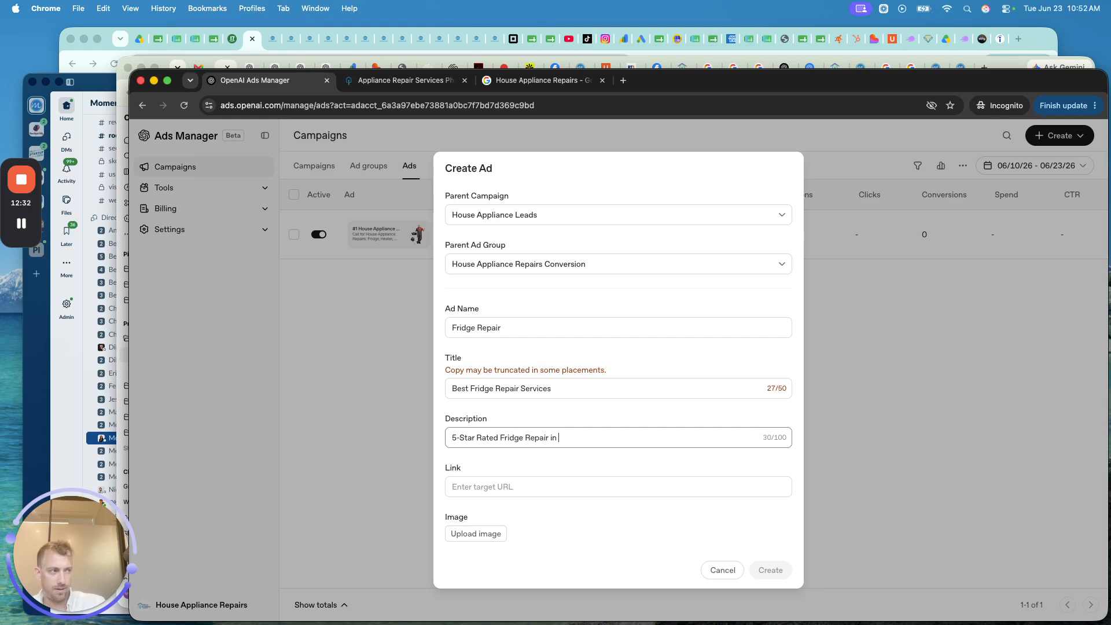
# - Finish the call-now ad description, ending with 'Now or Request'
pyautogui.write('Now or RE')
pyautogui.press('BackSpace')
pyautogui.write('equest a Quote!')
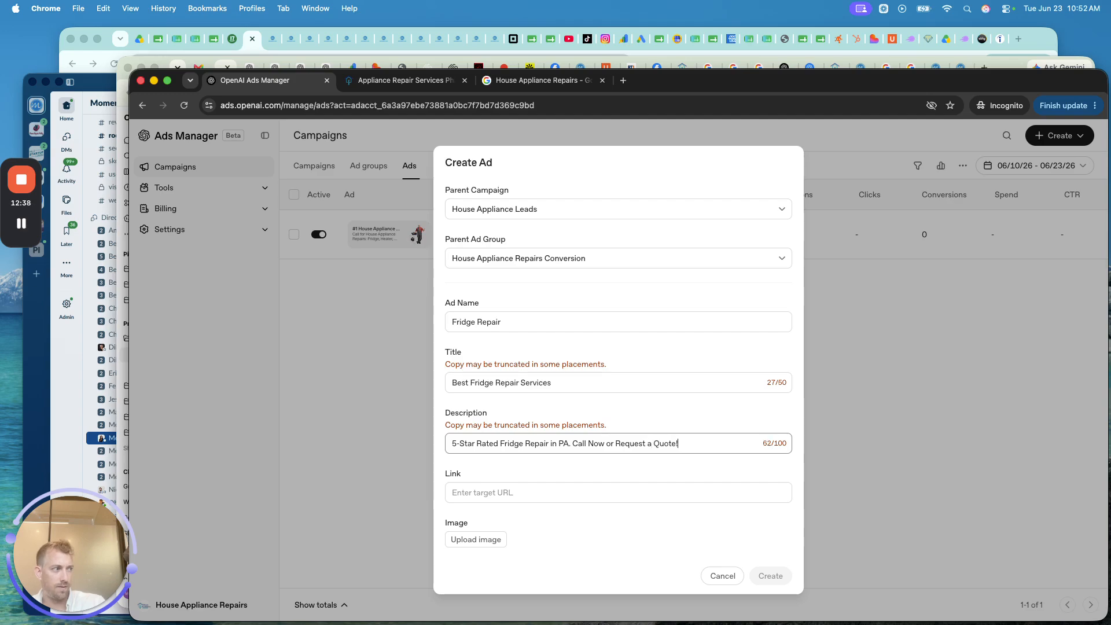
pyautogui.click(486, 493)
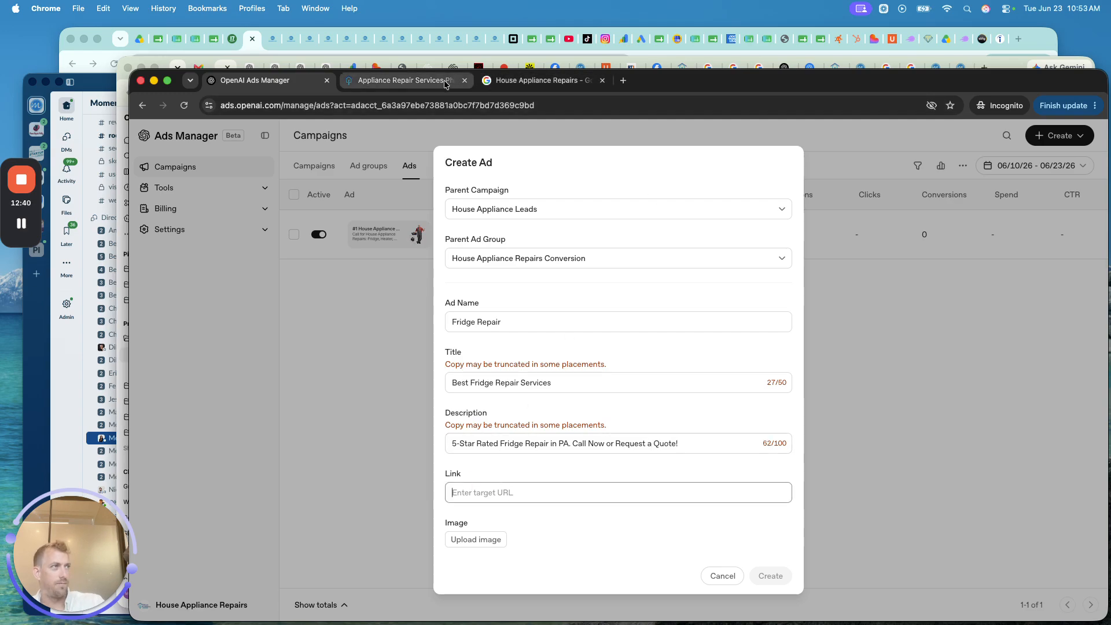
pyautogui.click(450, 83)
pyautogui.moveTo(385, 237)
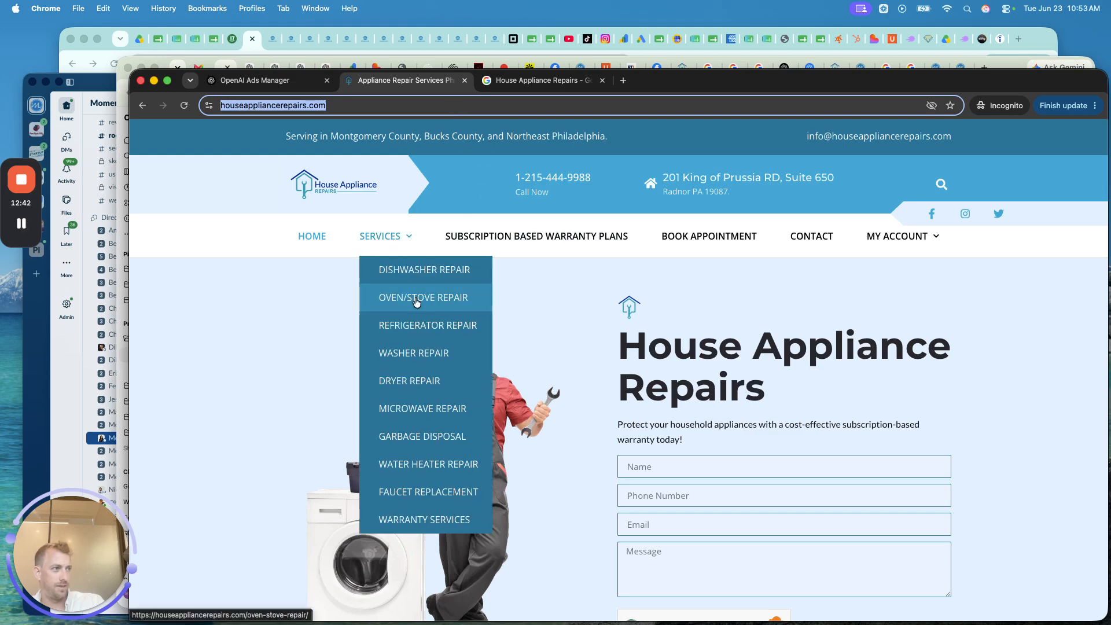
pyautogui.click(418, 325)
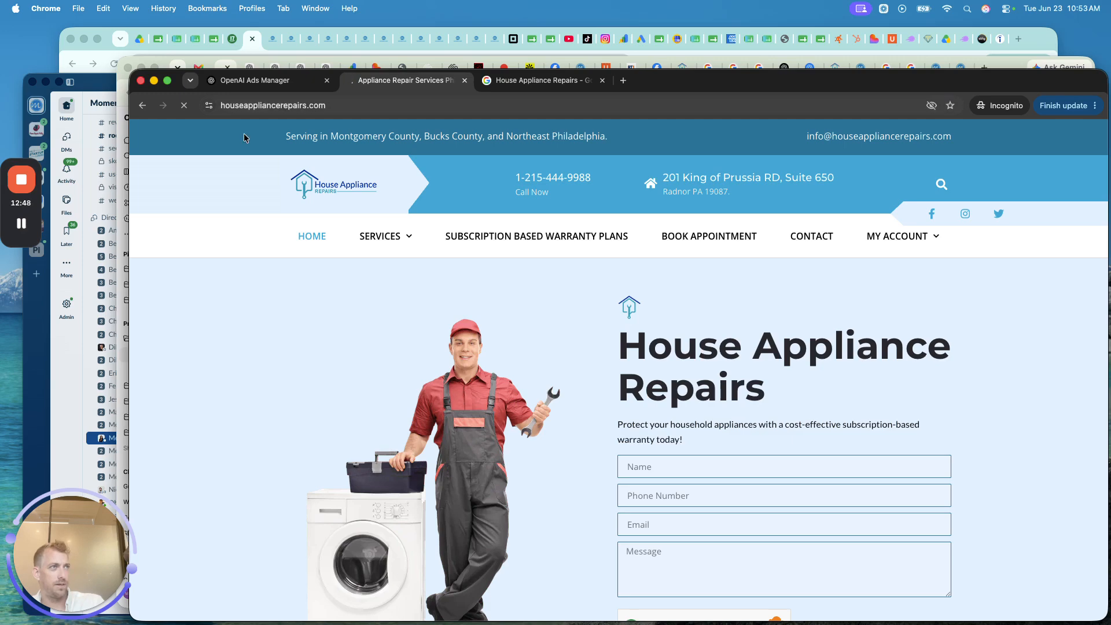
# - Browse the downloaded images in the file picker, then cancel without choosing one
pyautogui.click(22, 224)
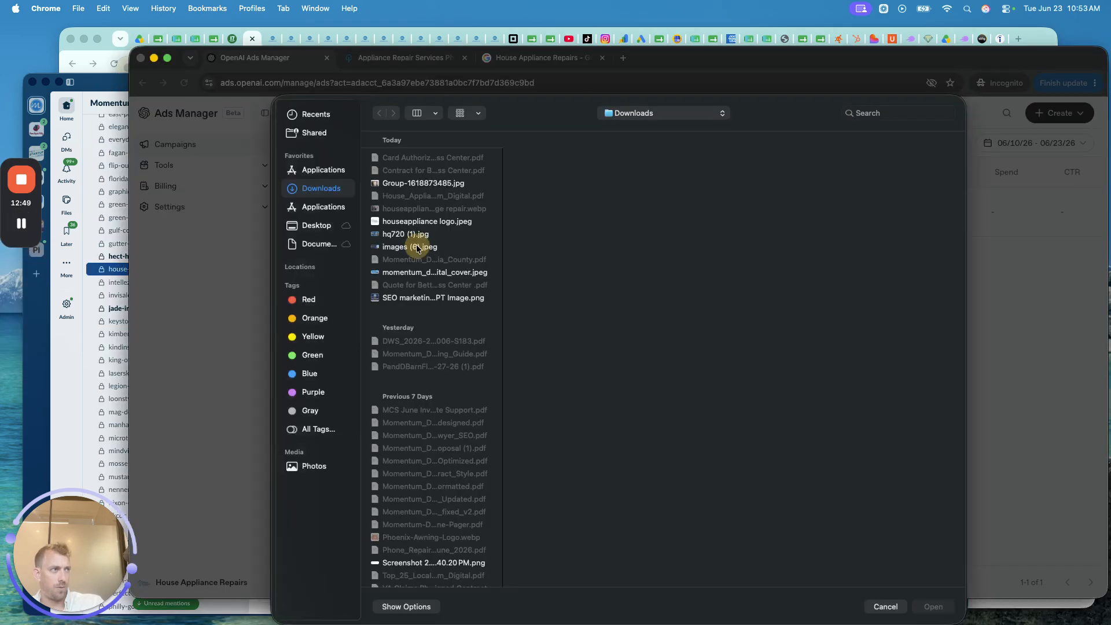
pyautogui.click(415, 187)
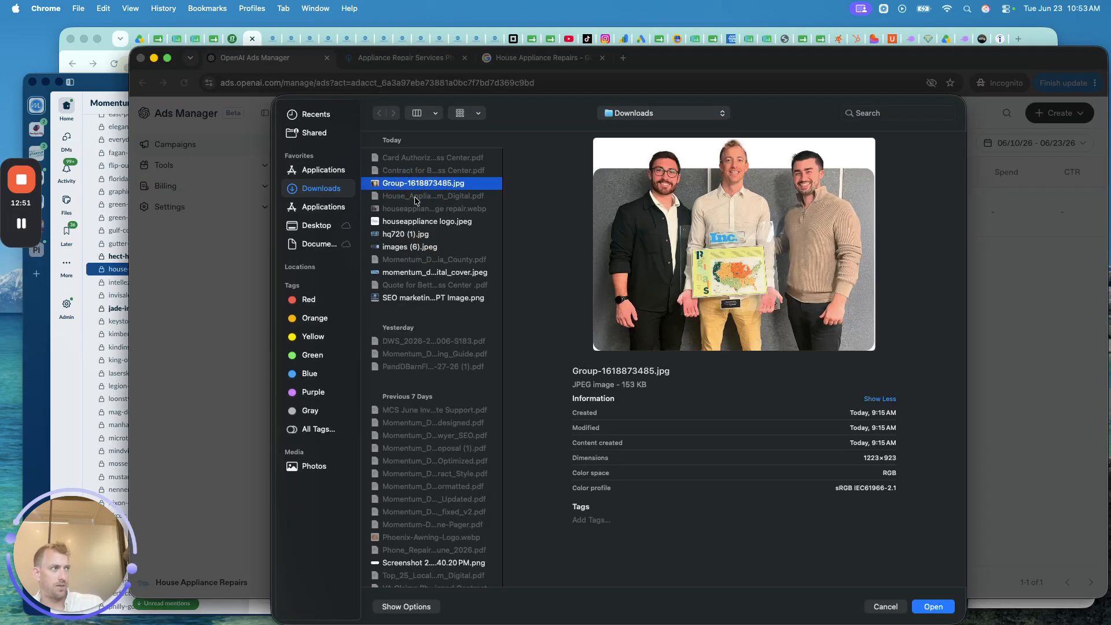
pyautogui.click(409, 223)
pyautogui.click(410, 229)
pyautogui.press('Down')
pyautogui.press('Down')
pyautogui.press('Down')
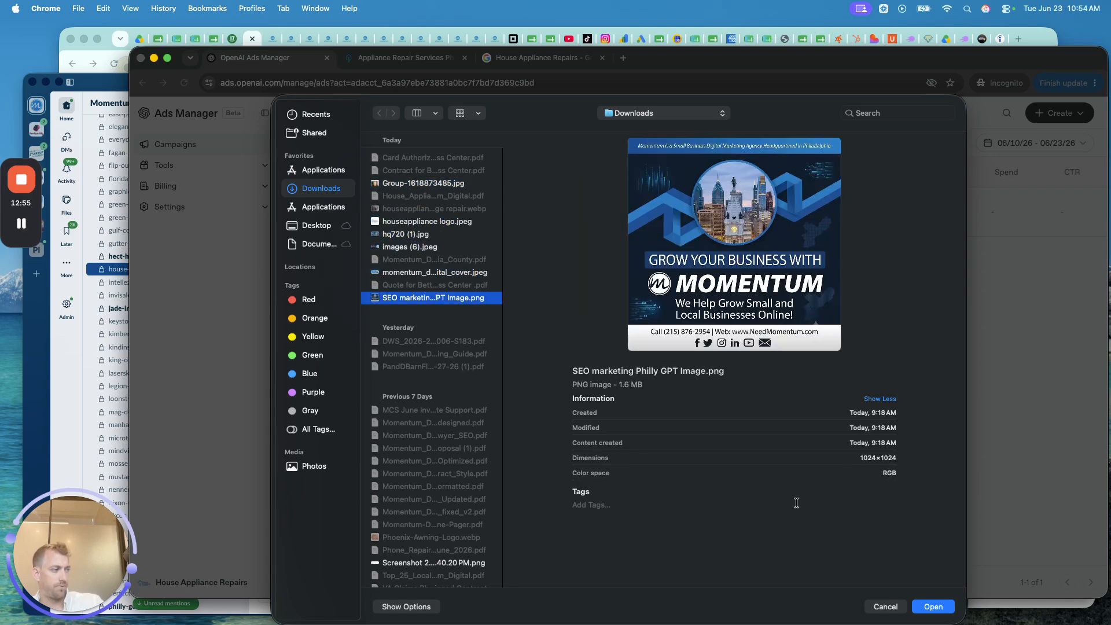
pyautogui.click(887, 607)
# - Save a fridge repair photo from Google Images under its suggested file name
pyautogui.click(541, 80)
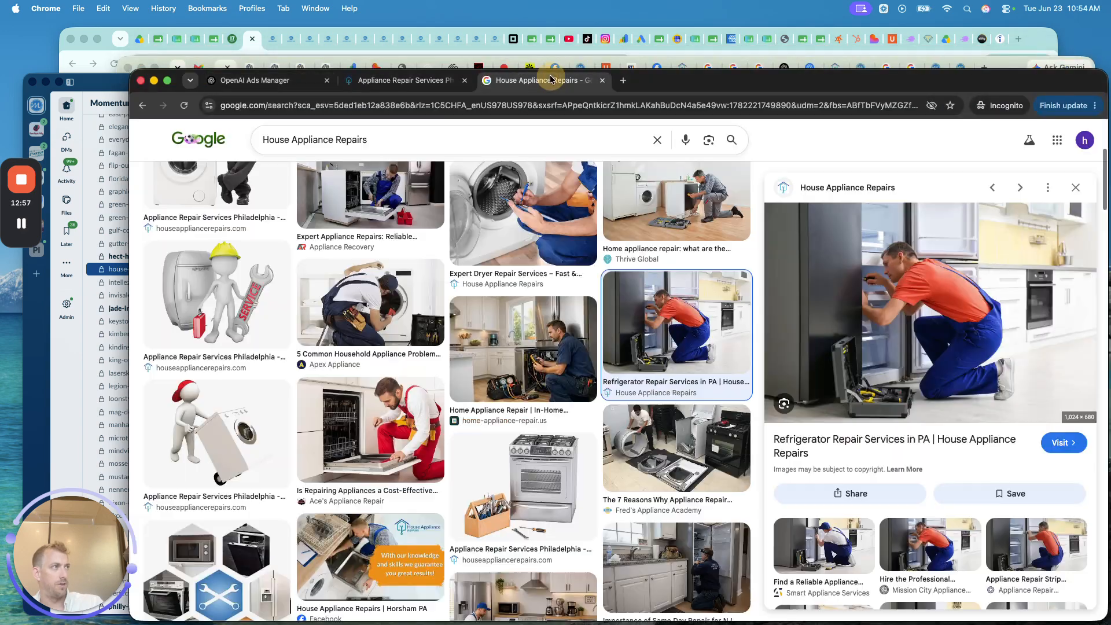
pyautogui.scroll(1, 475, 243)
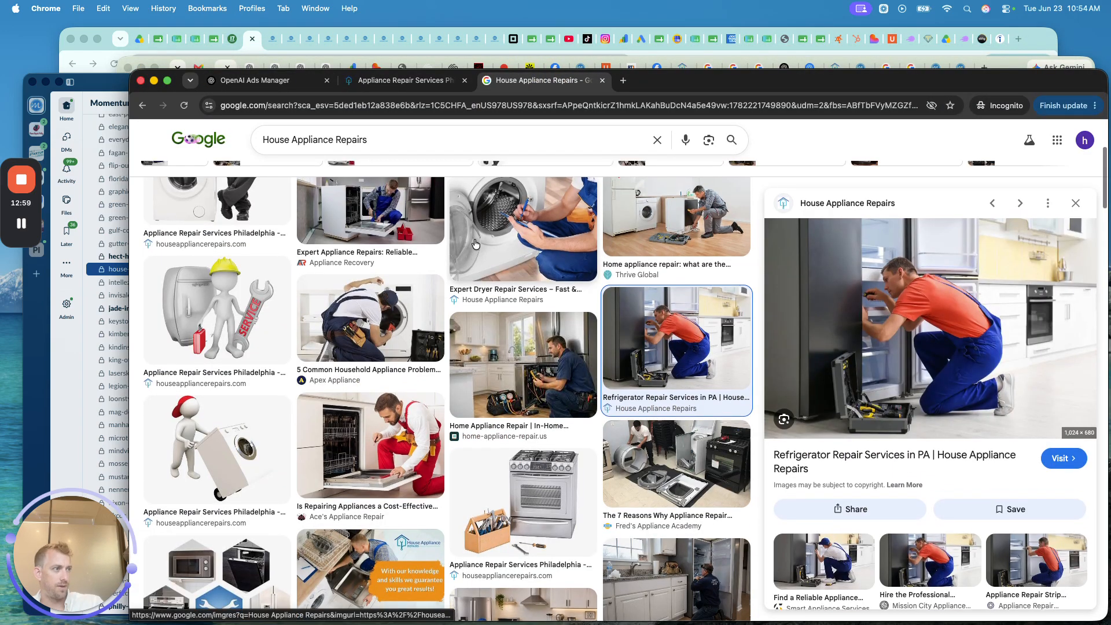
pyautogui.rightClick(865, 317)
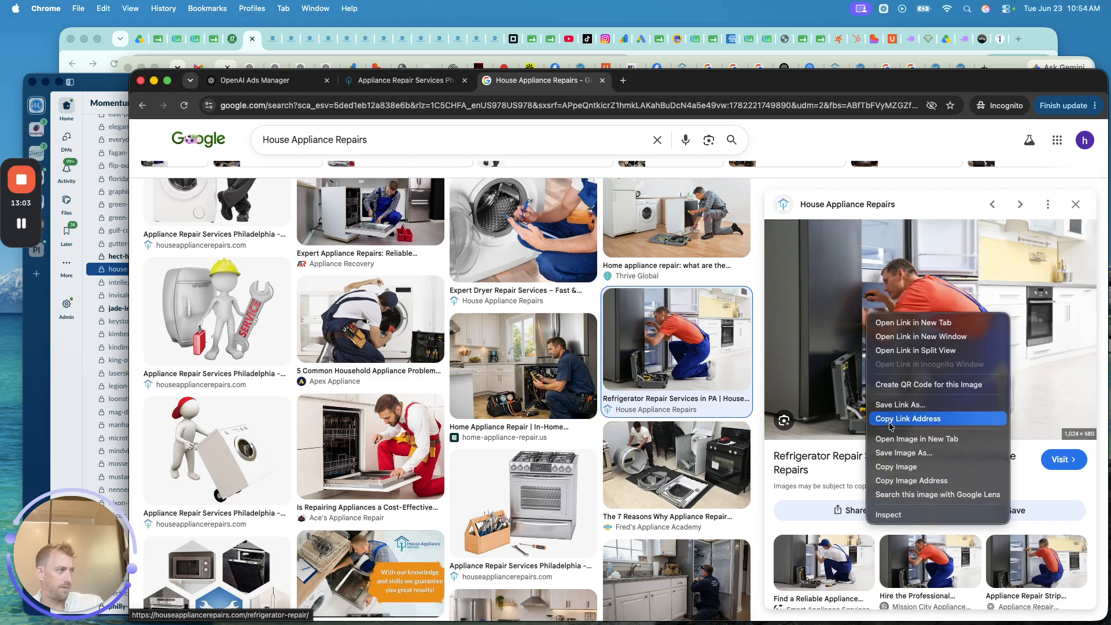
pyautogui.click(896, 454)
pyautogui.press('Right')
pyautogui.press('Return')
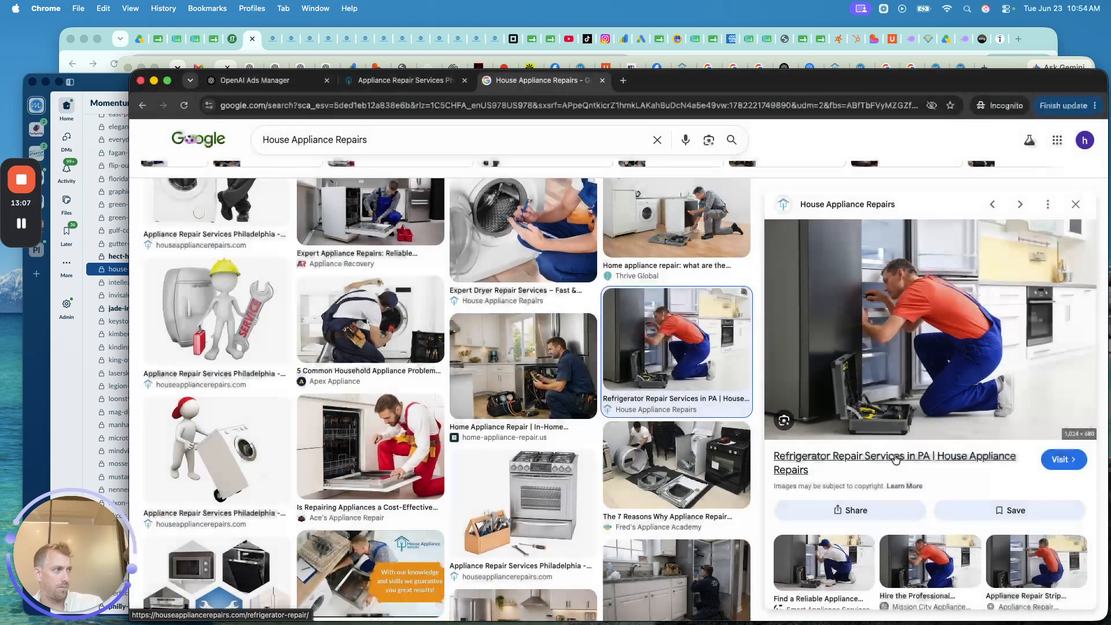
pyautogui.click(271, 81)
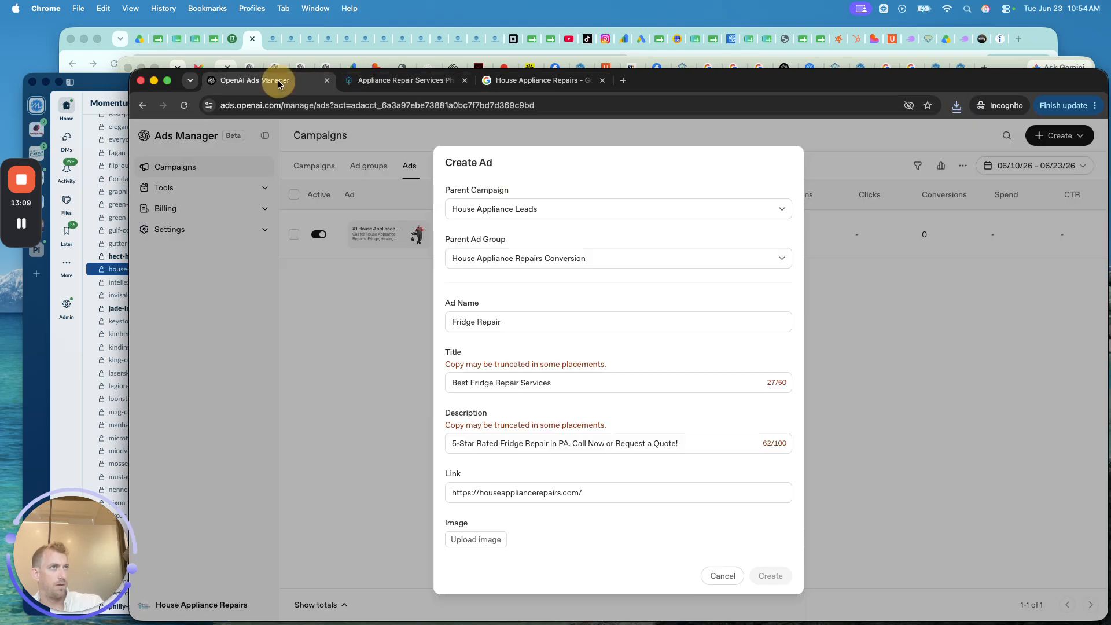
# - Attach the 'fridge repair' photo from Downloads as the ad image
pyautogui.click(468, 539)
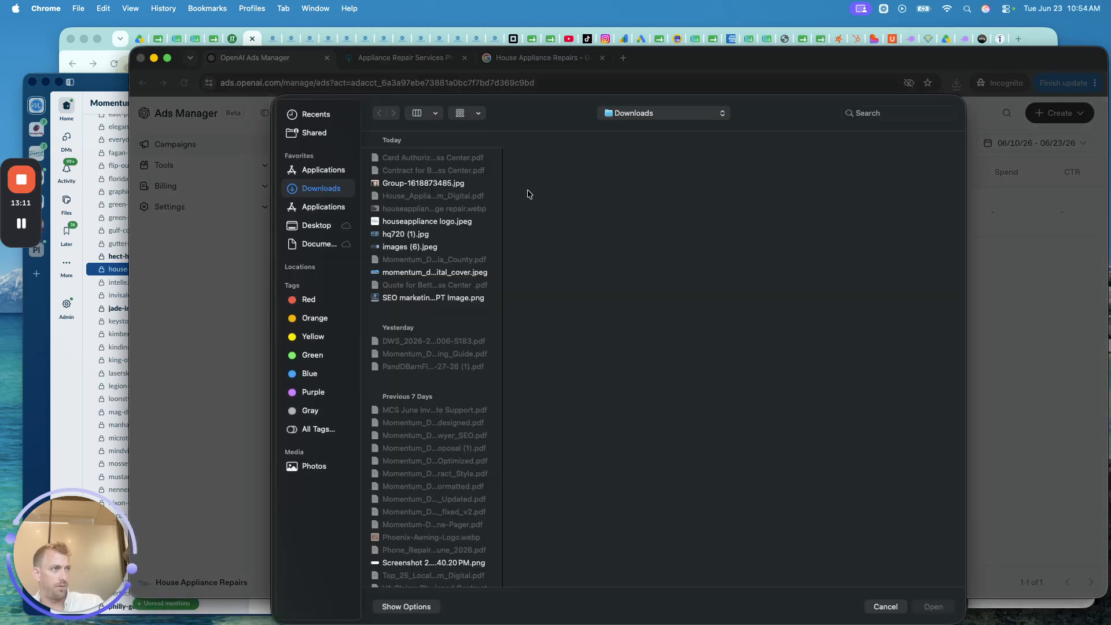
pyautogui.click(429, 183)
pyautogui.press('Down')
pyautogui.press('Down')
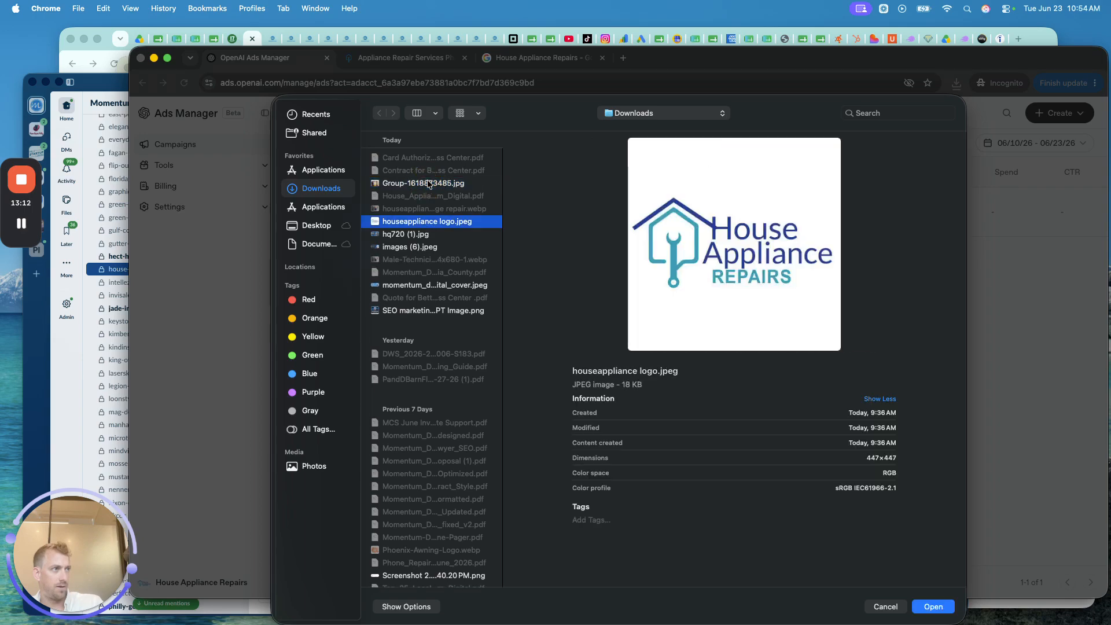
pyautogui.press('Down')
pyautogui.press('Down')
pyautogui.press('Down')
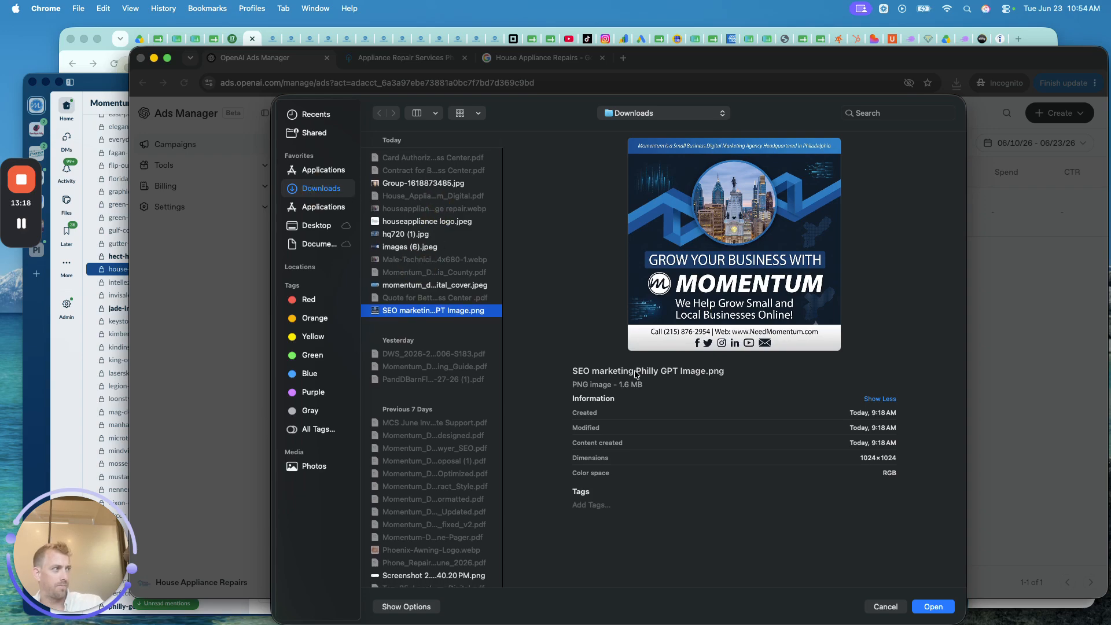
pyautogui.click(884, 607)
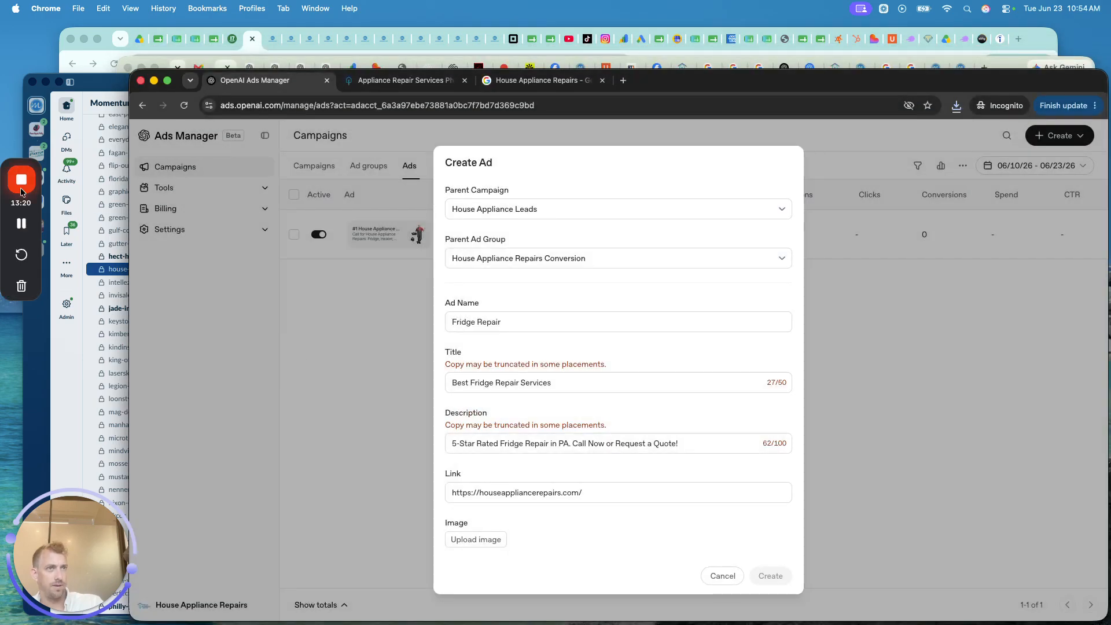
pyautogui.moveTo(26, 234)
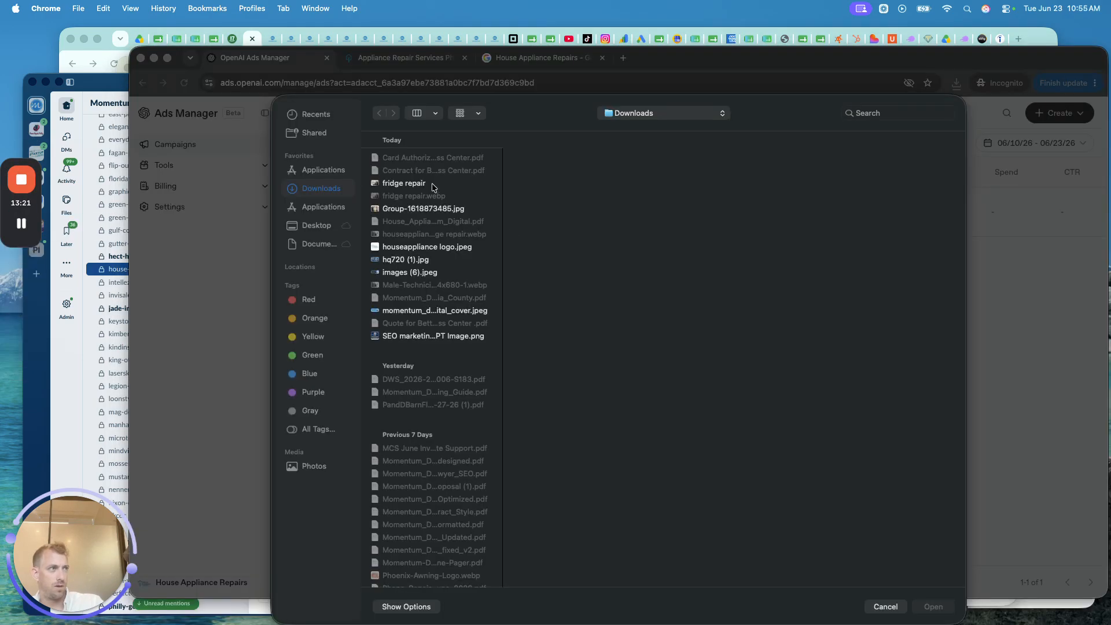
pyautogui.doubleClick(433, 184)
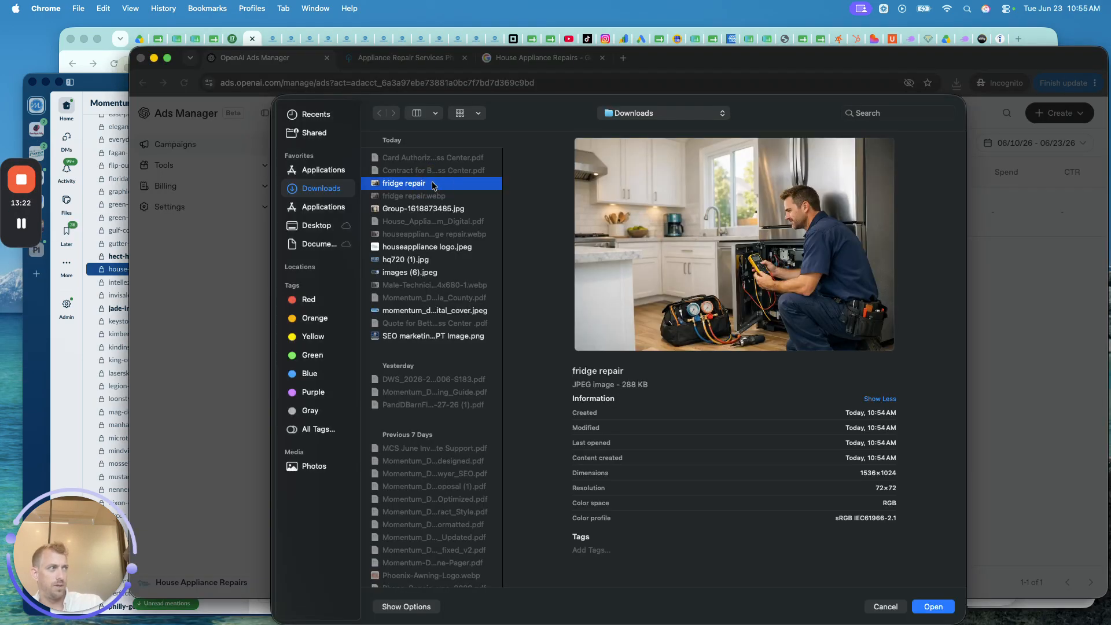
# - Create the Fridge Repair ad and view the account's Change History
pyautogui.scroll(3, 535, 434)
pyautogui.scroll(-3, 573, 377)
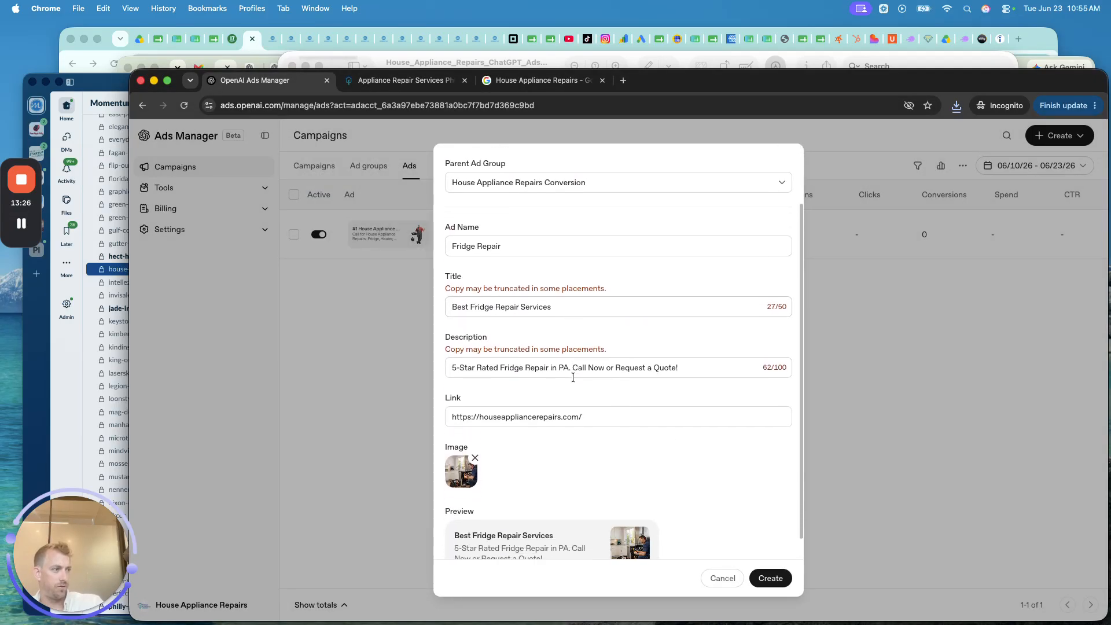
pyautogui.click(764, 575)
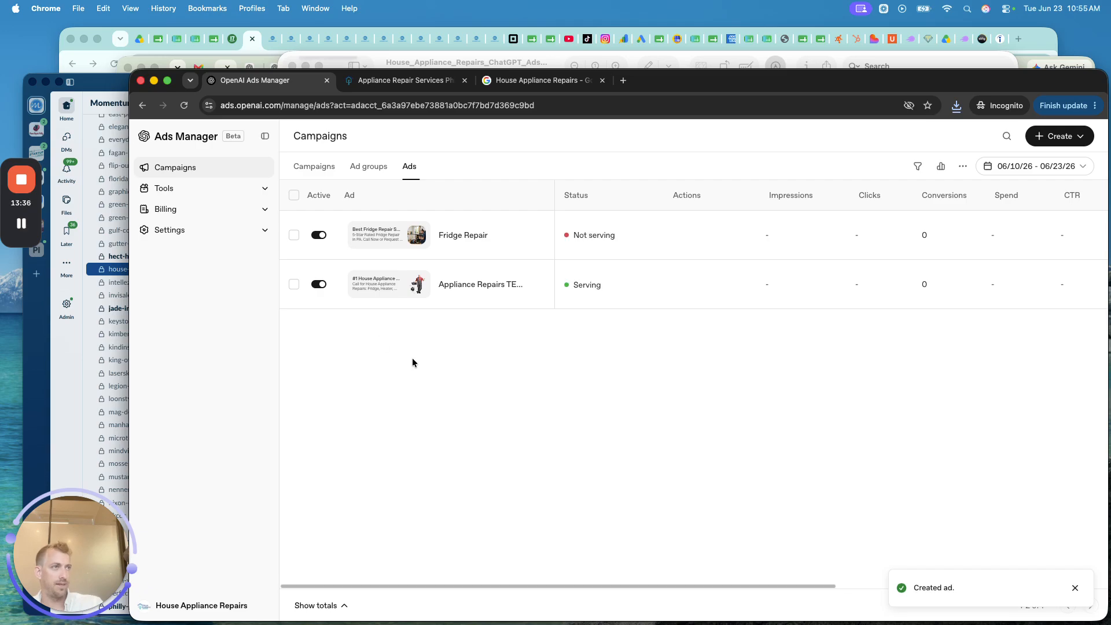
pyautogui.click(191, 187)
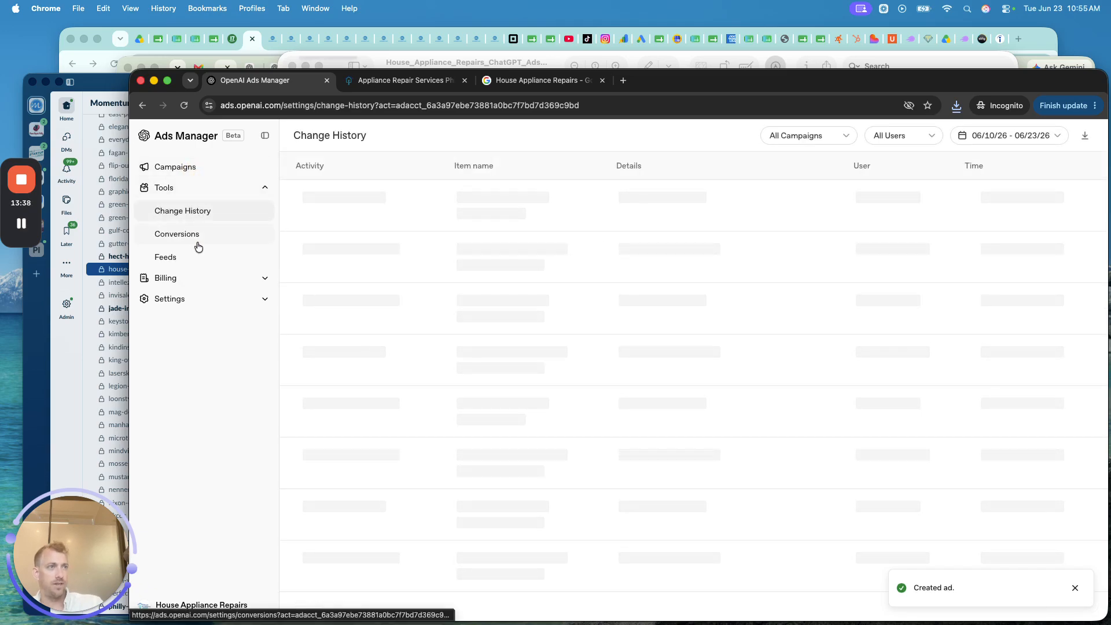
# - Invite the team member's e-mail address as Admin under Settings > Users, then view Billing Overview
pyautogui.click(173, 277)
pyautogui.click(188, 323)
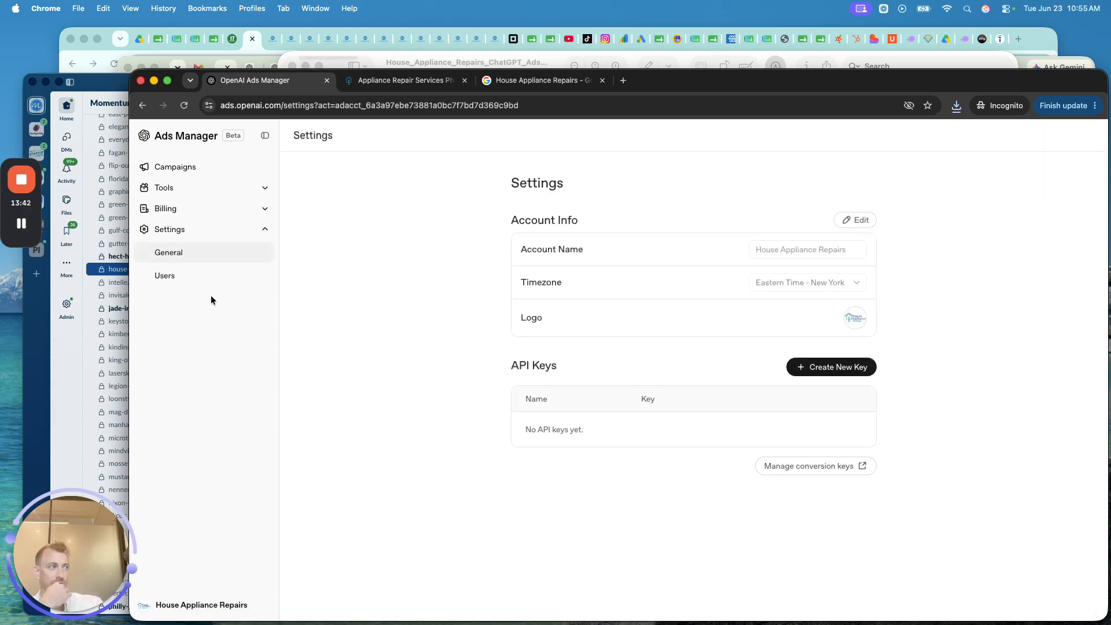
pyautogui.click(165, 275)
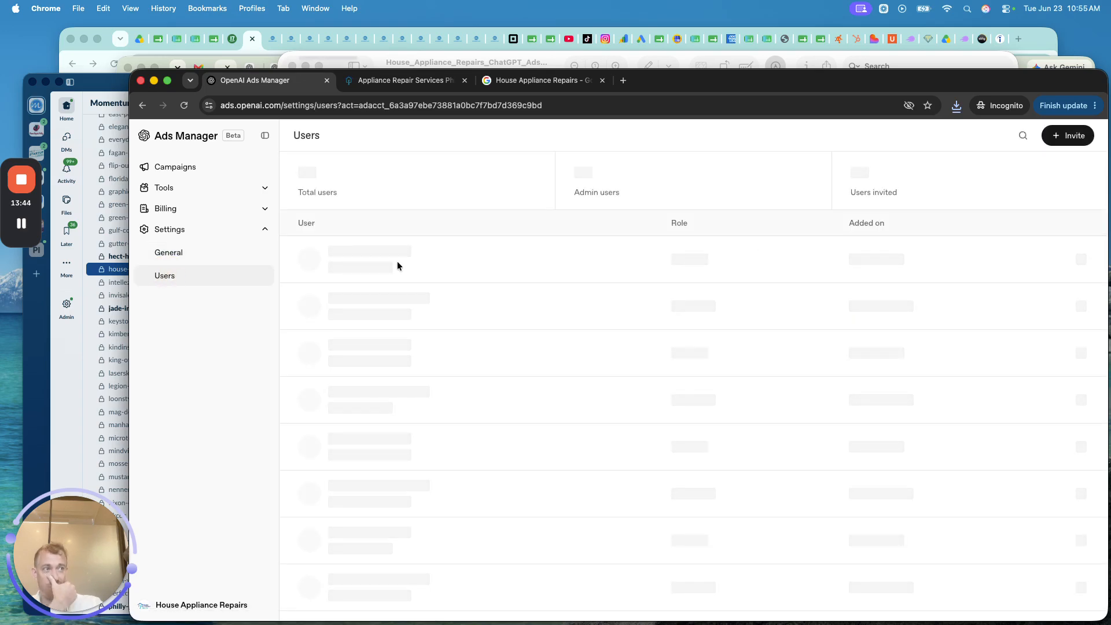
pyautogui.click(1059, 134)
pyautogui.click(581, 372)
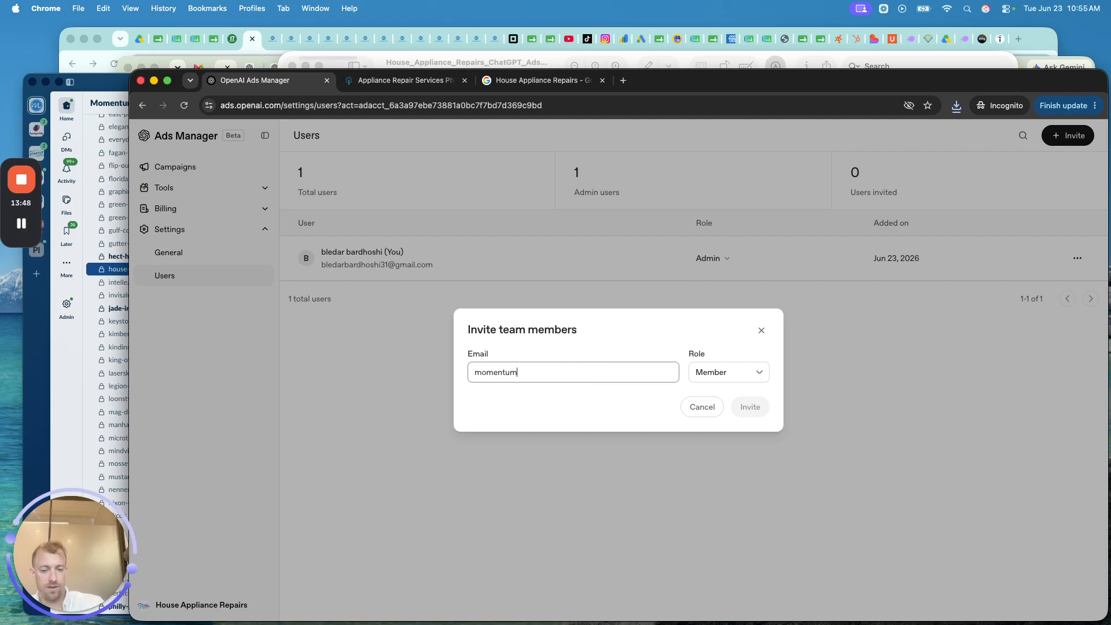
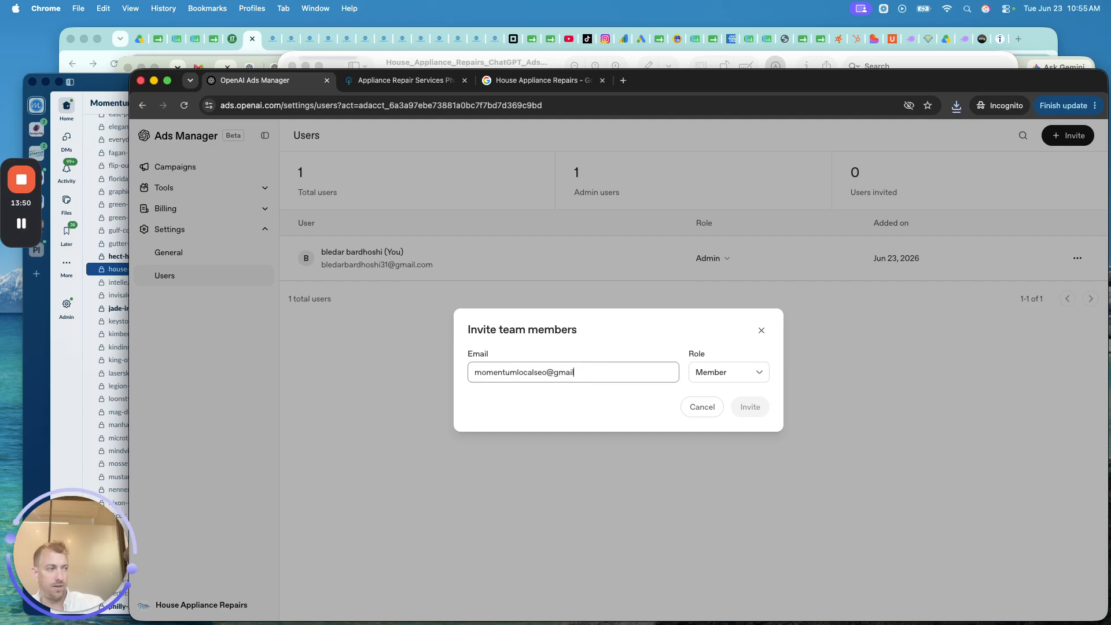
pyautogui.click(746, 372)
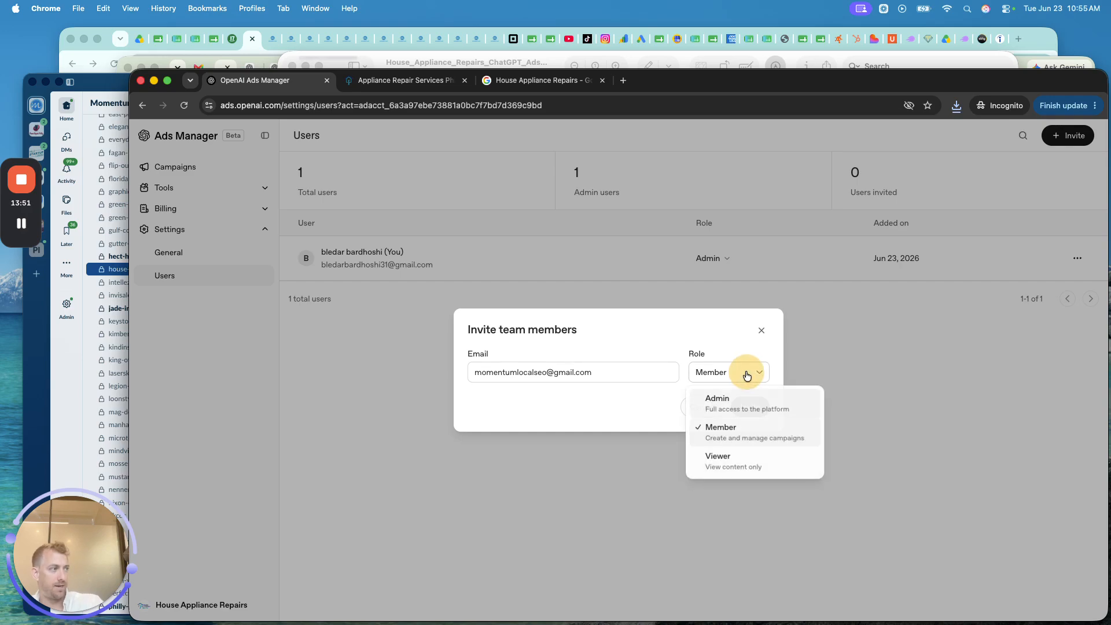
pyautogui.click(723, 397)
pyautogui.click(749, 407)
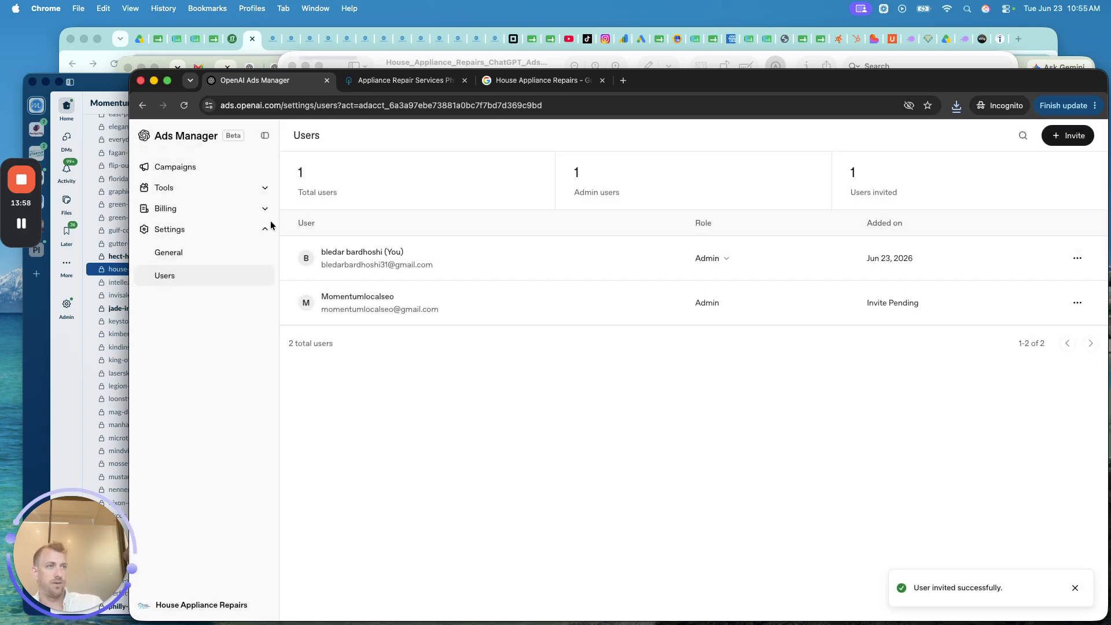
pyautogui.click(188, 208)
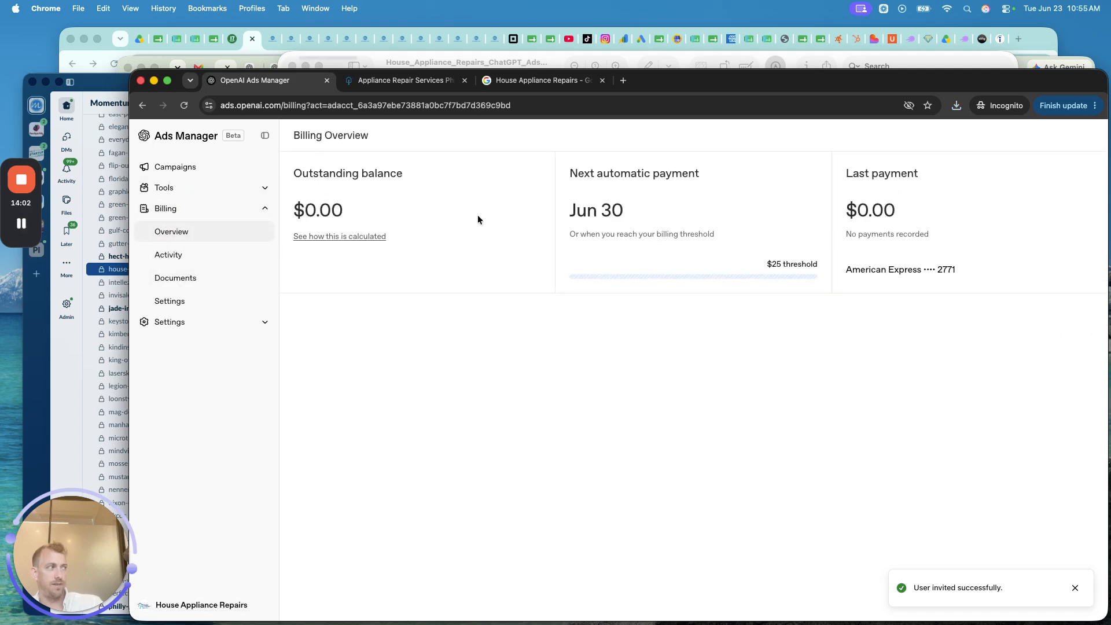
# - Create the web data source 'House Appliance Website Pixel GPT' from Tools > Conversions
pyautogui.doubleClick(800, 263)
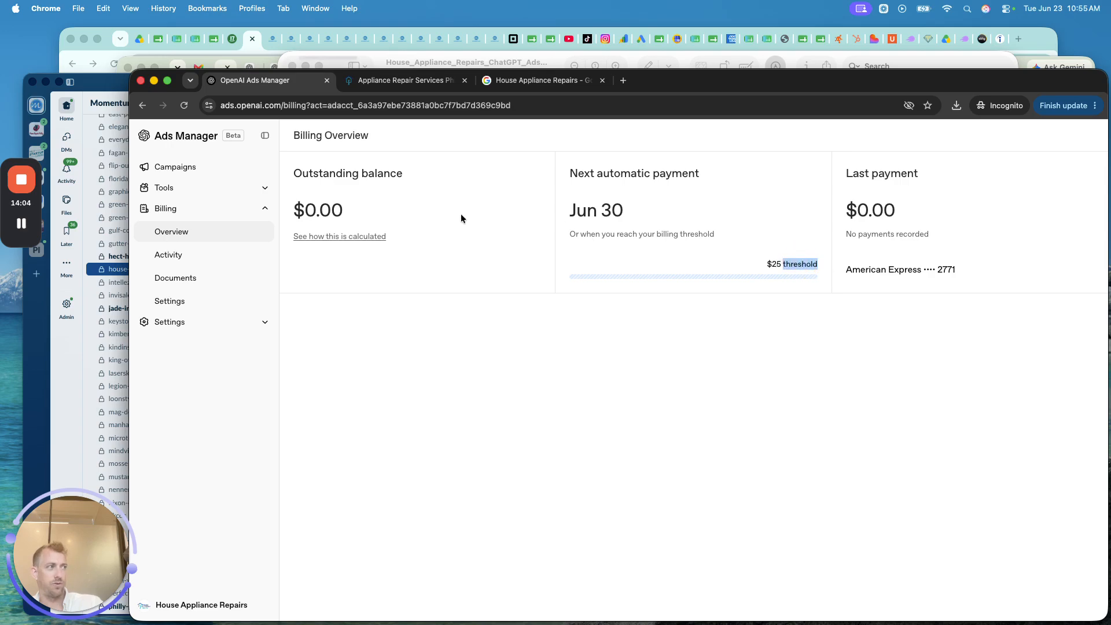
pyautogui.click(214, 186)
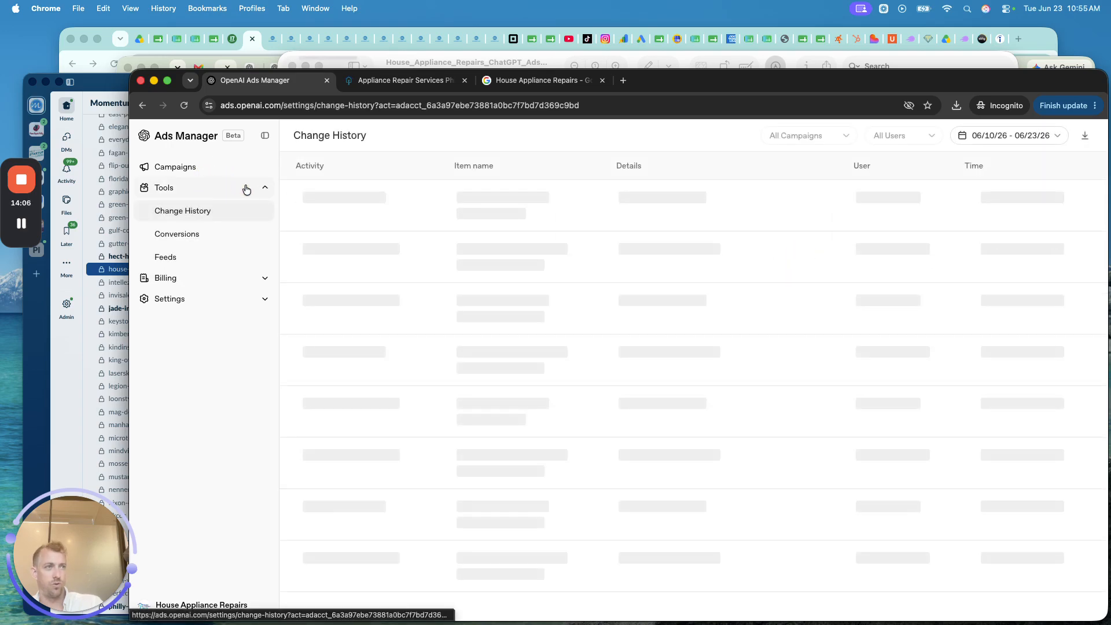
pyautogui.click(179, 236)
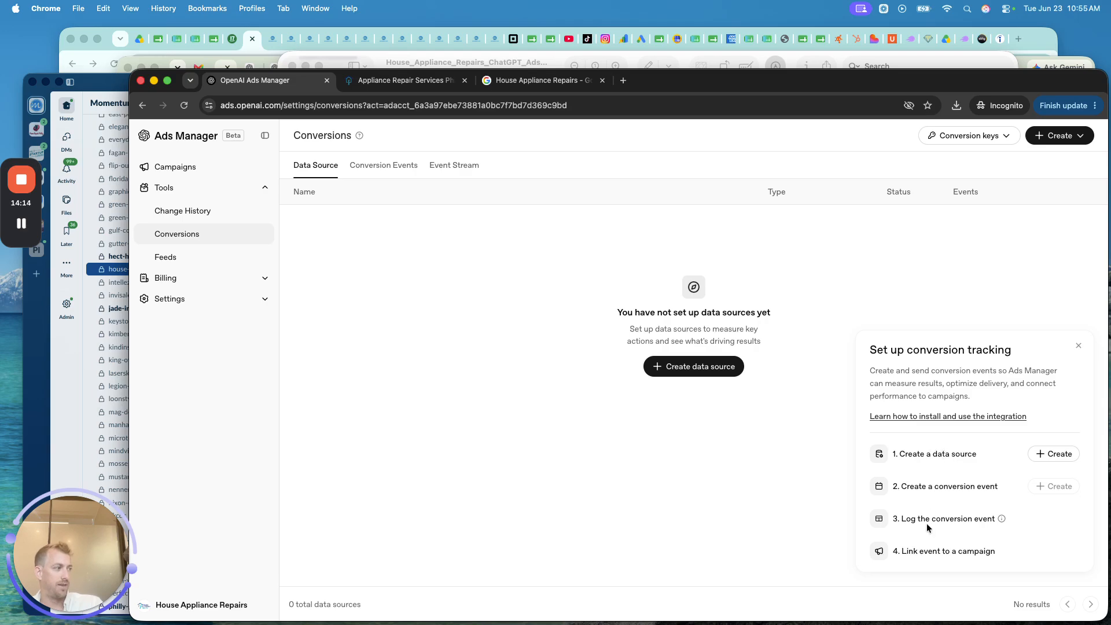
pyautogui.click(696, 372)
pyautogui.tripleClick(609, 332)
pyautogui.write('H')
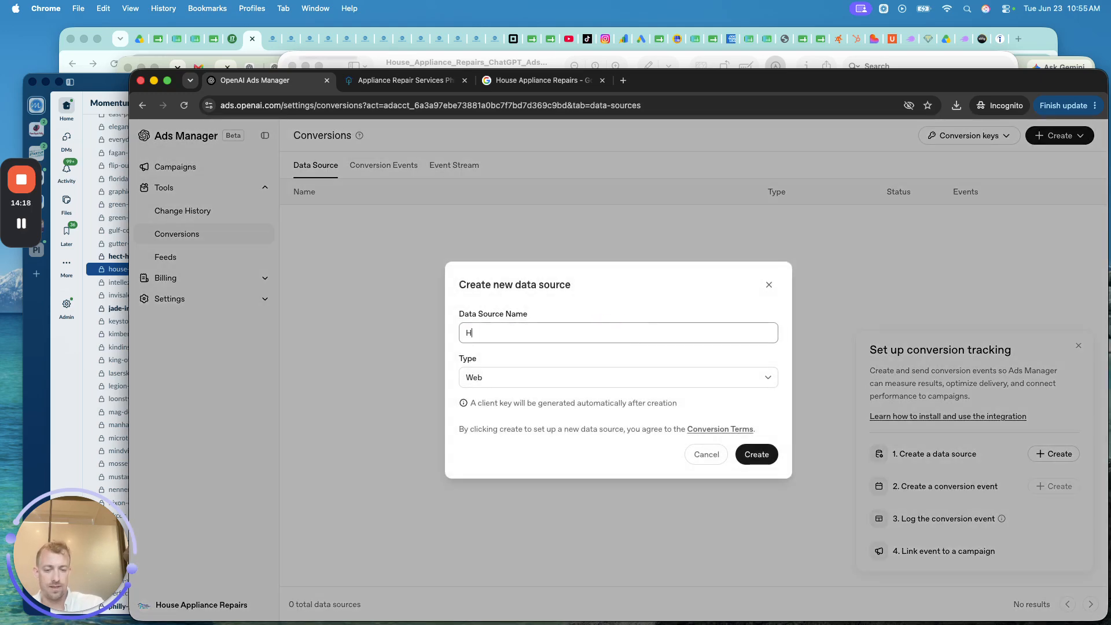
pyautogui.write('ouse Appliance W')
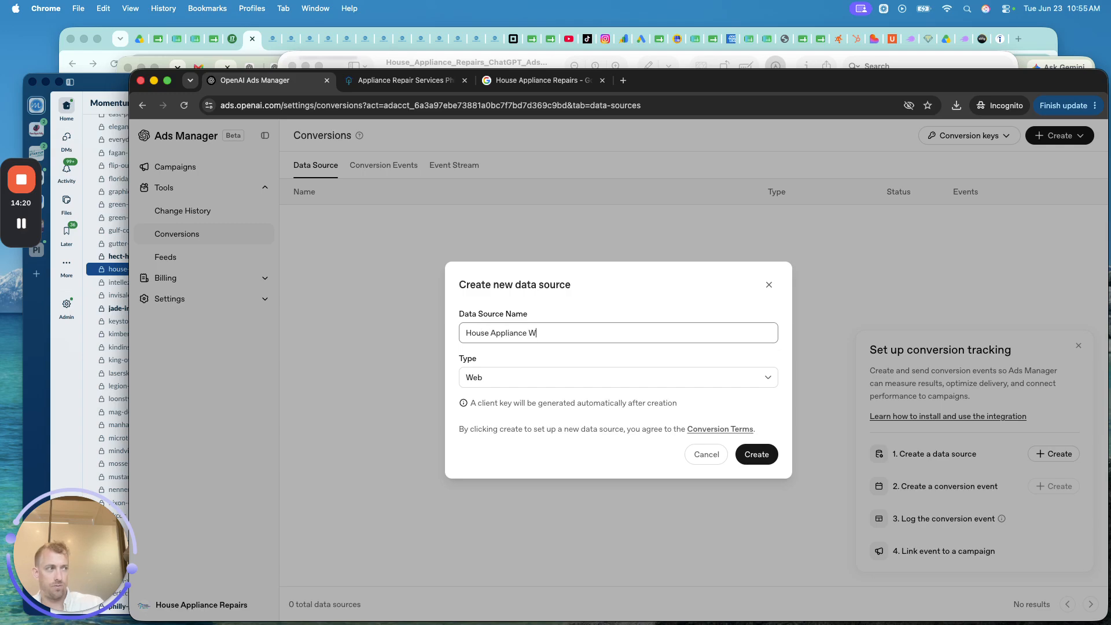
pyautogui.write('ebsite Pixel GPT')
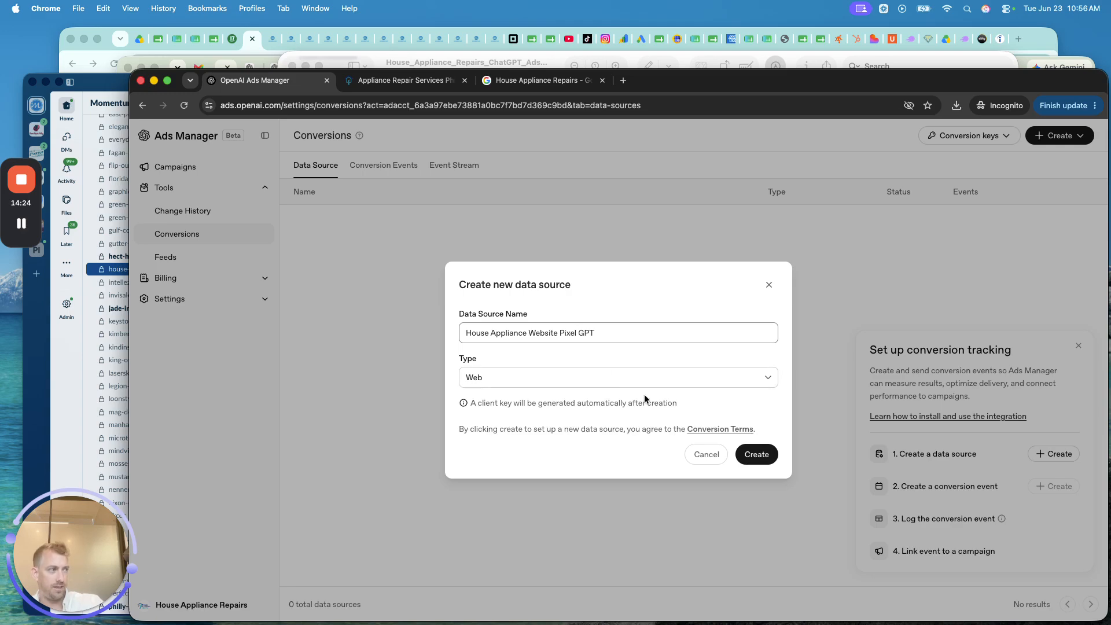
pyautogui.click(755, 453)
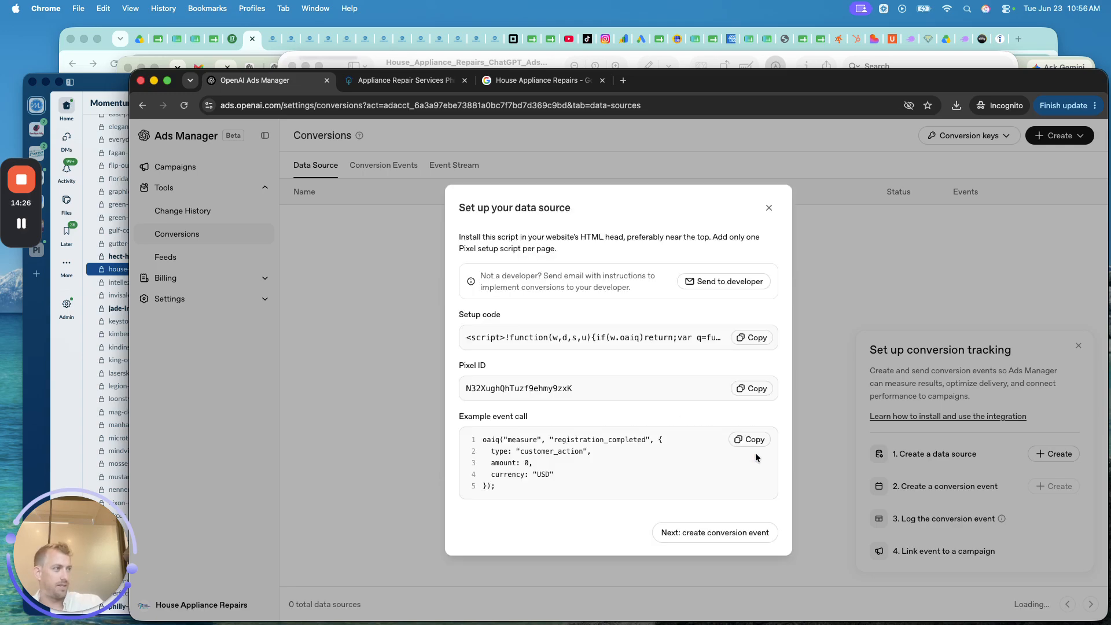
# - Email the pixel setup instructions to the developer's address, check Warnings, and return to Campaigns
pyautogui.click(722, 282)
pyautogui.click(529, 386)
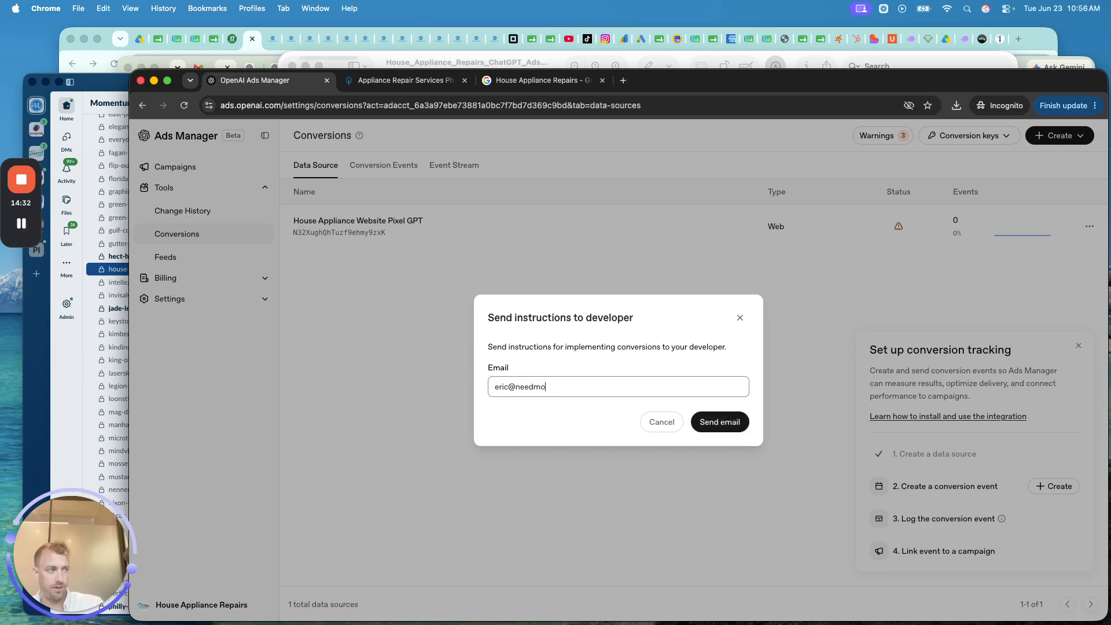
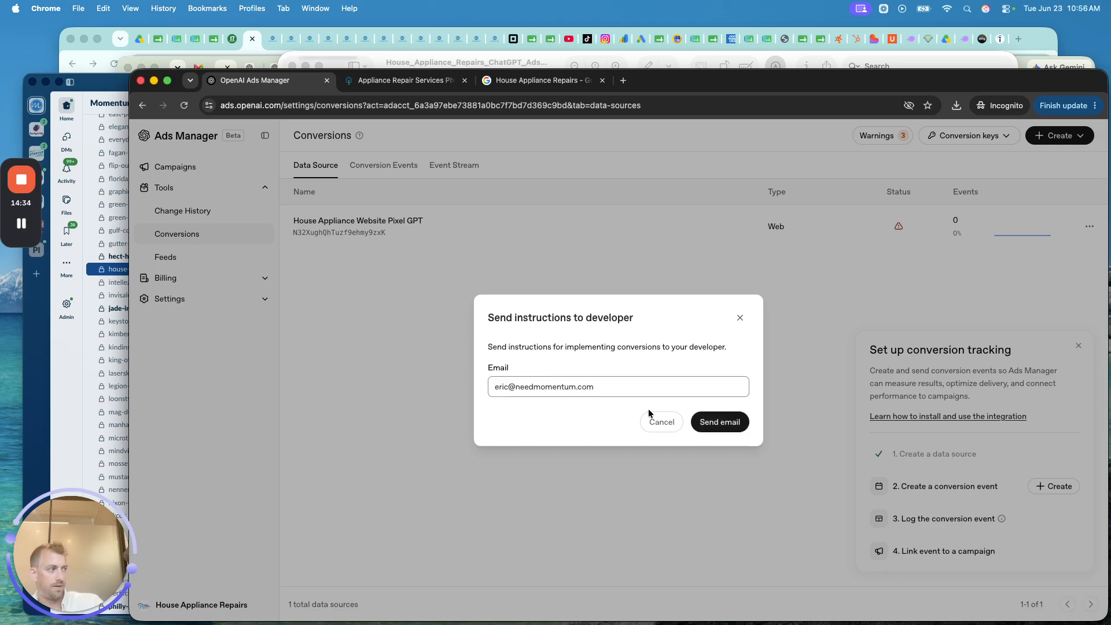
pyautogui.click(720, 422)
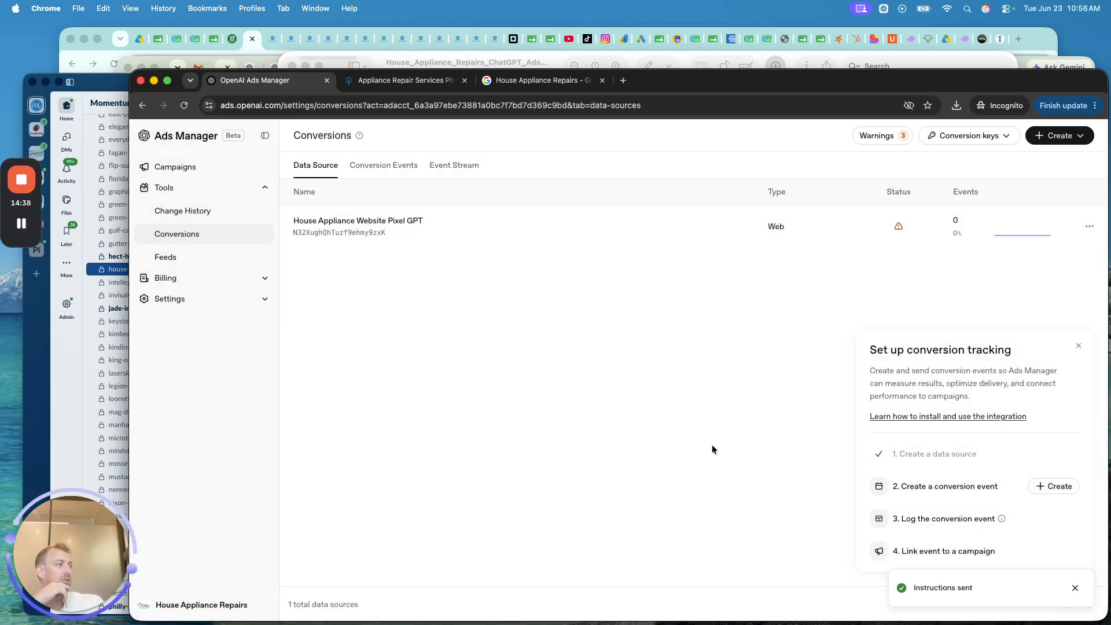
pyautogui.click(875, 137)
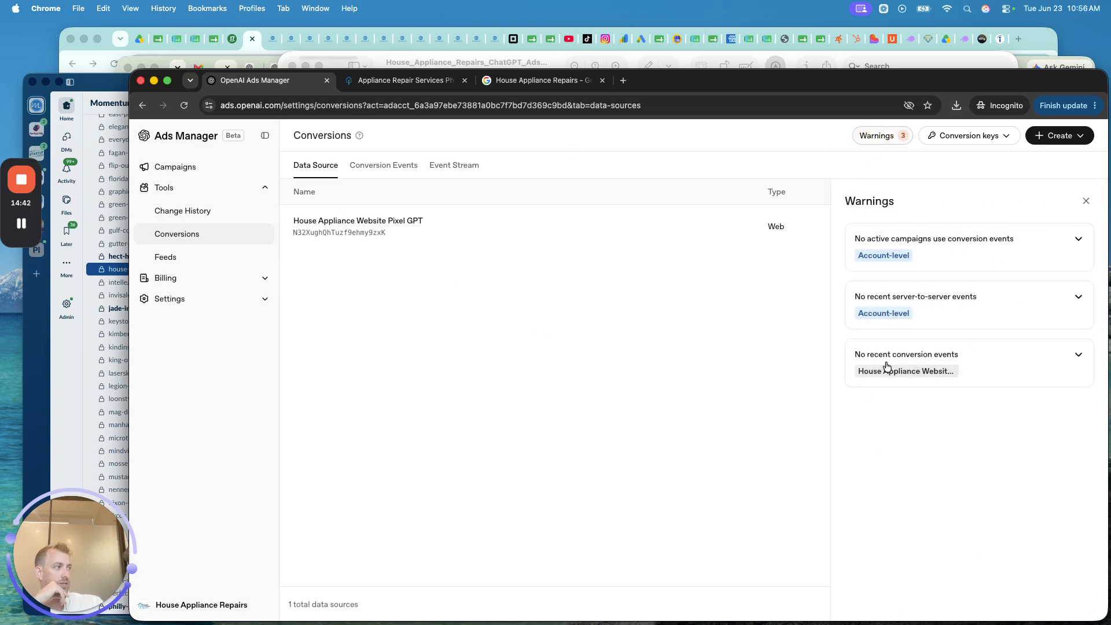
pyautogui.click(165, 166)
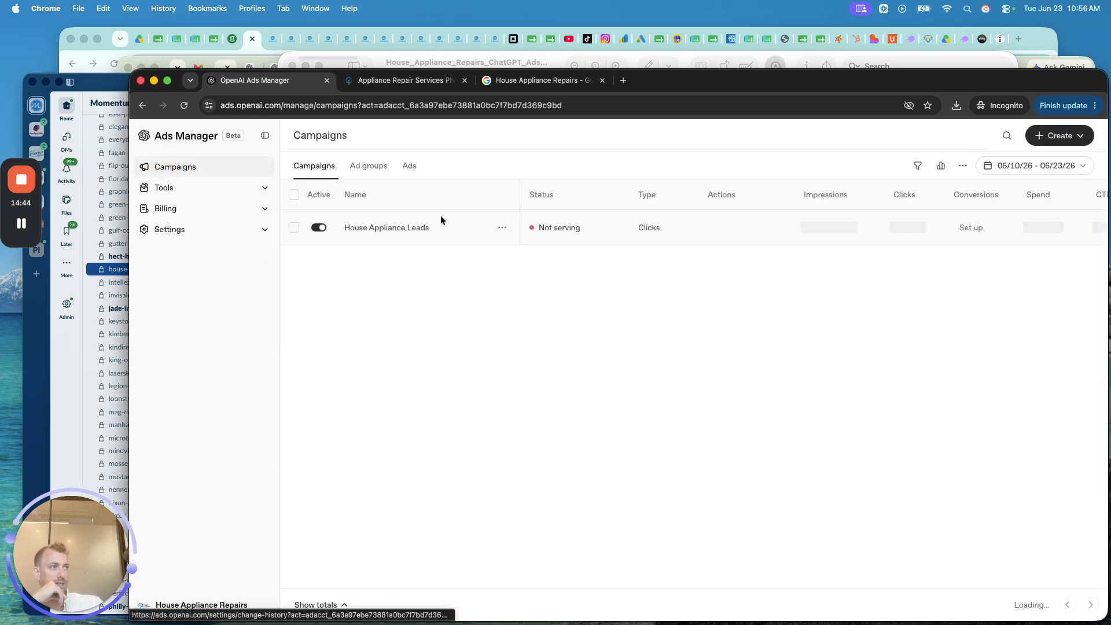
pyautogui.moveTo(543, 233)
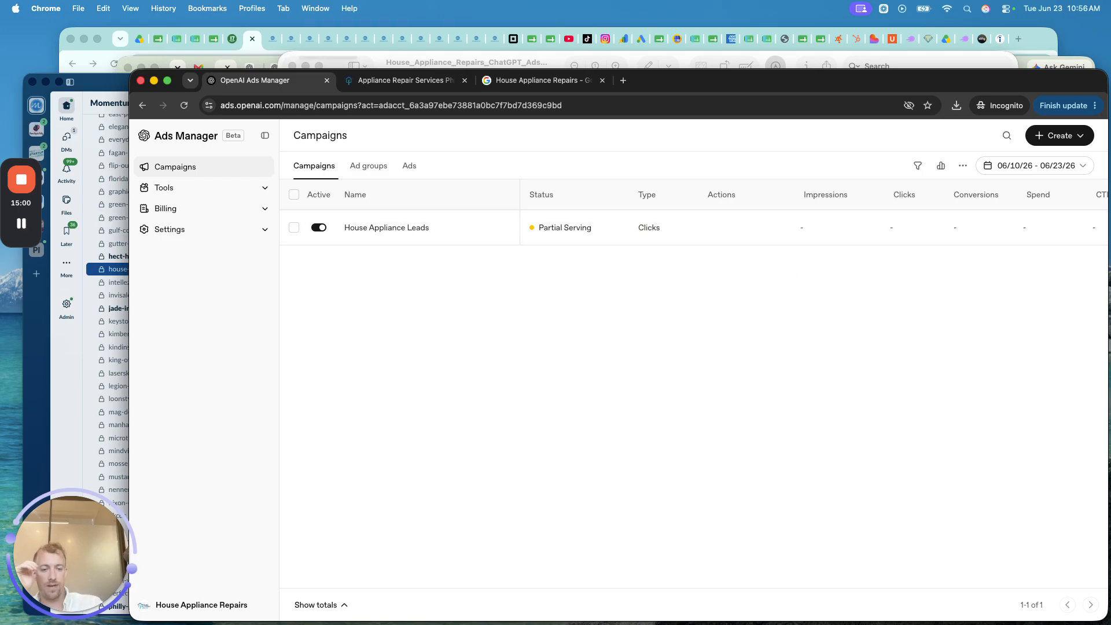
pyautogui.hotkey('ctrl', 'Up')
pyautogui.click(960, 302)
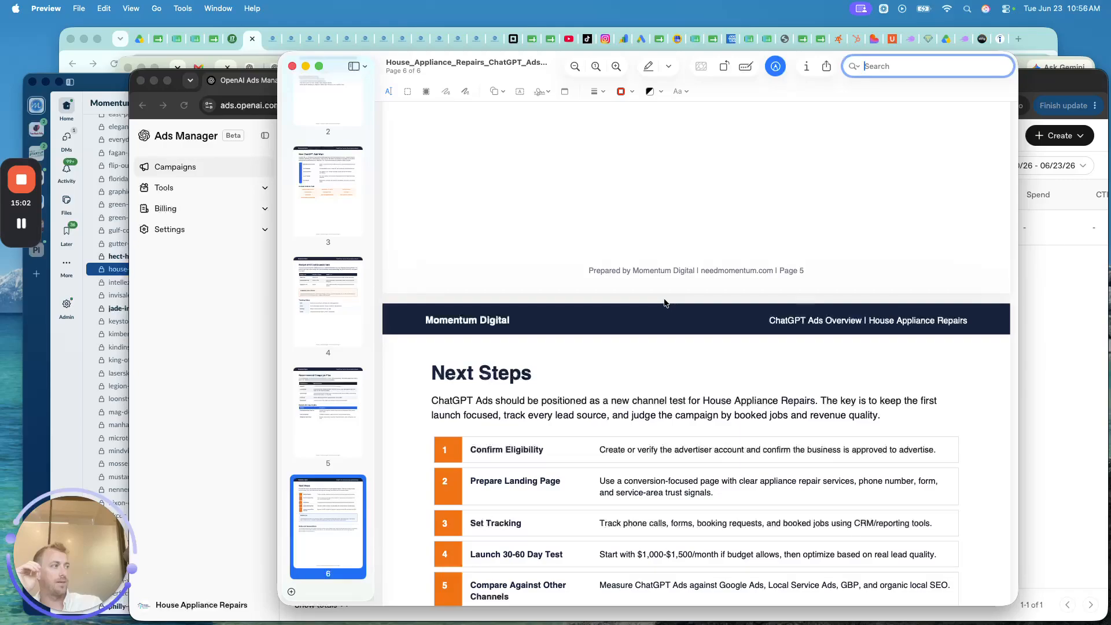
pyautogui.scroll(20, 664, 298)
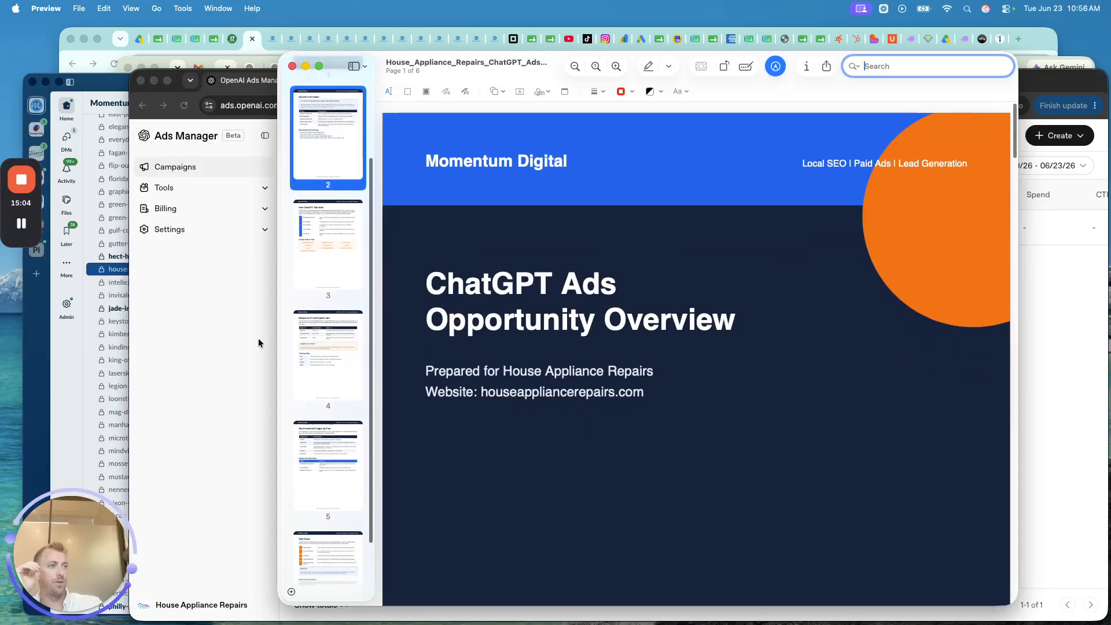
pyautogui.click(253, 342)
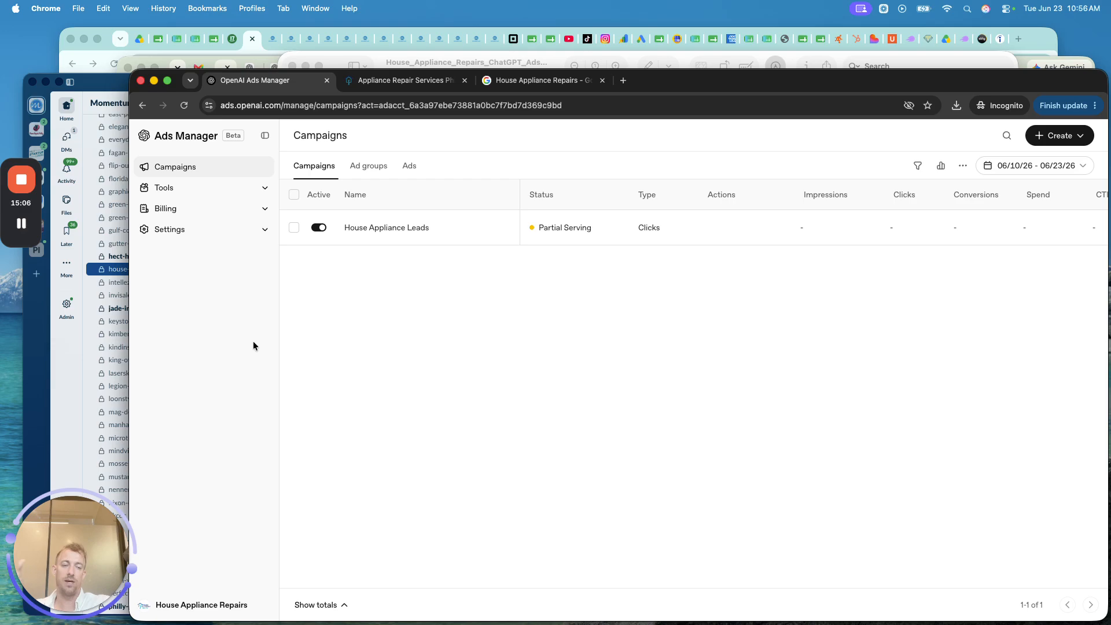